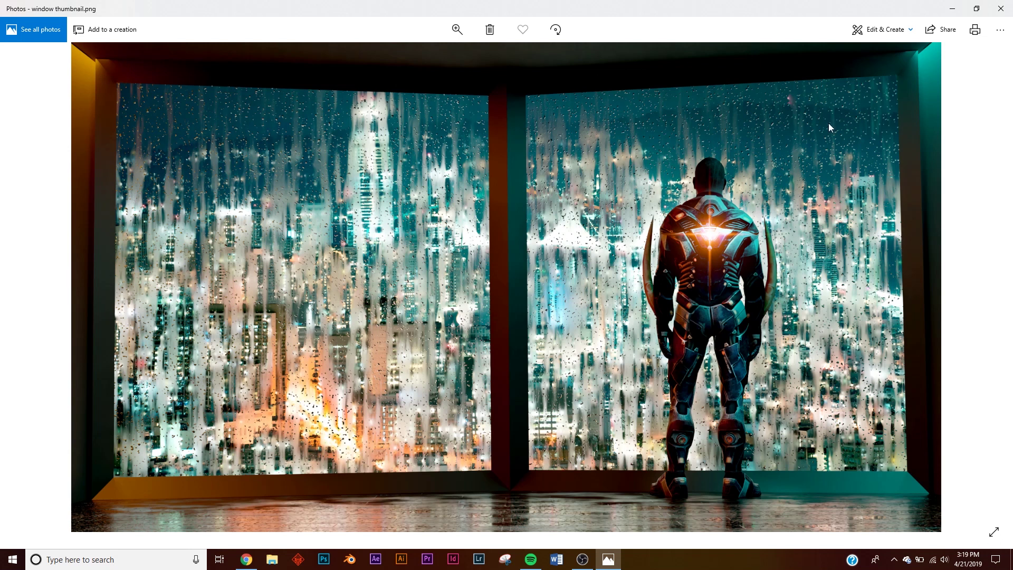
Step: Look over the finished window artwork and the related posts on the artist's Instagram profile
{"action": "left_click", "coordinate": [952, 8]}
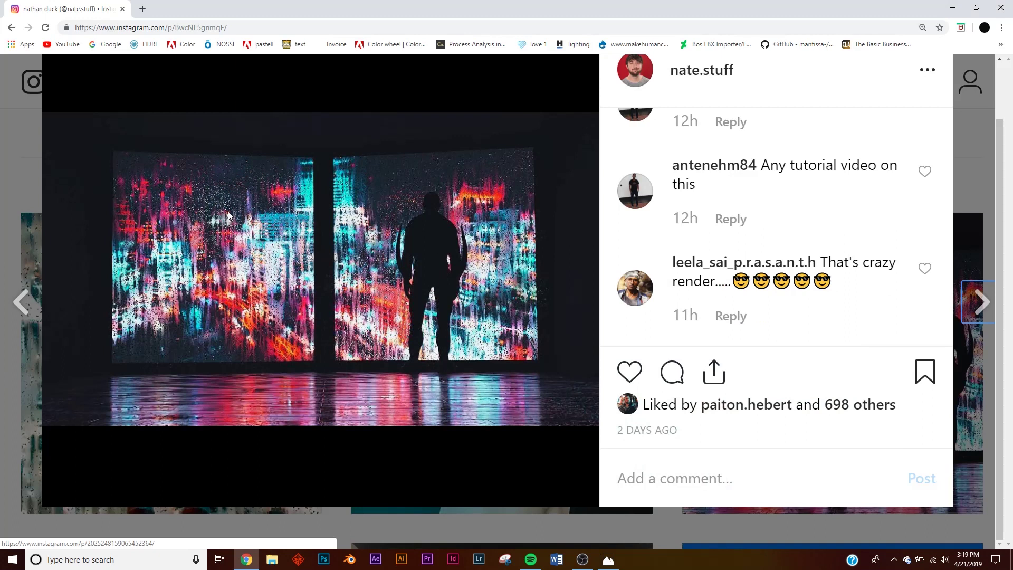
{"action": "scroll", "coordinate": [228, 215], "scroll_direction": "up", "scroll_amount": 1}
{"action": "left_click", "coordinate": [970, 79]}
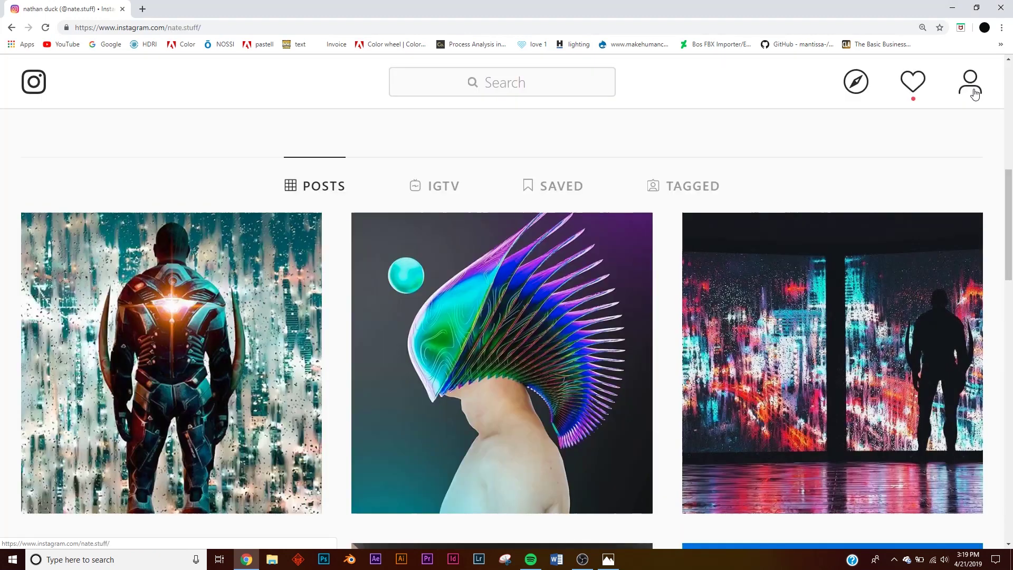
{"action": "scroll", "coordinate": [377, 344], "scroll_direction": "up", "scroll_amount": 6}
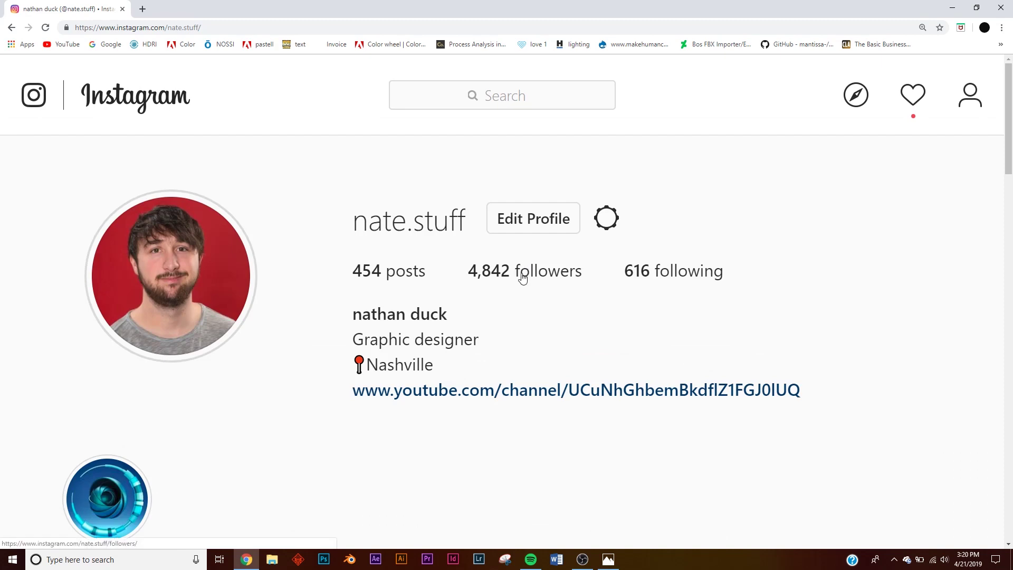
{"action": "scroll", "coordinate": [323, 289], "scroll_direction": "down", "scroll_amount": 20}
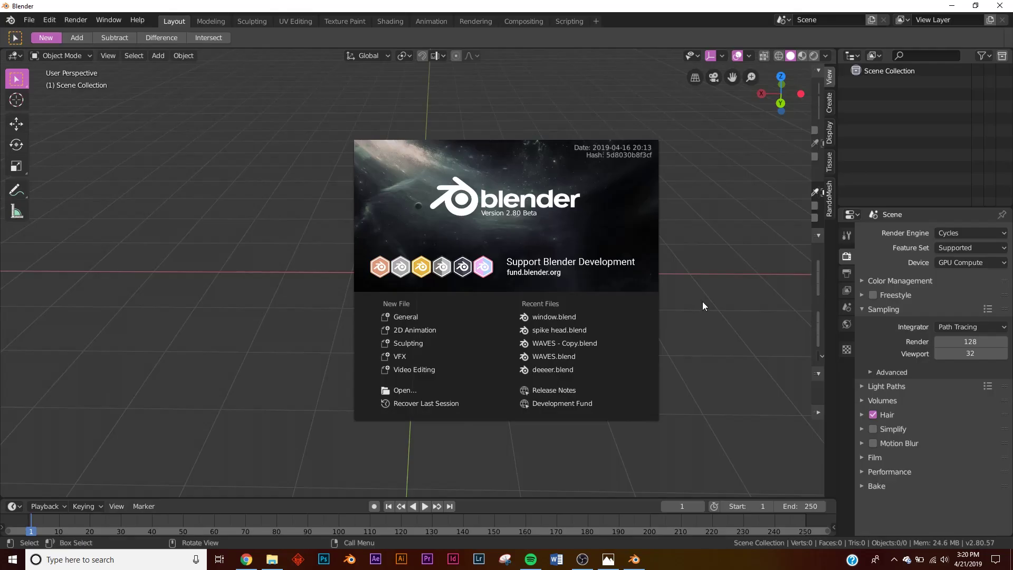
Step: Switch to Blender, dismiss the splash screen and set the render engine to Eevee
{"action": "left_click", "coordinate": [701, 305]}
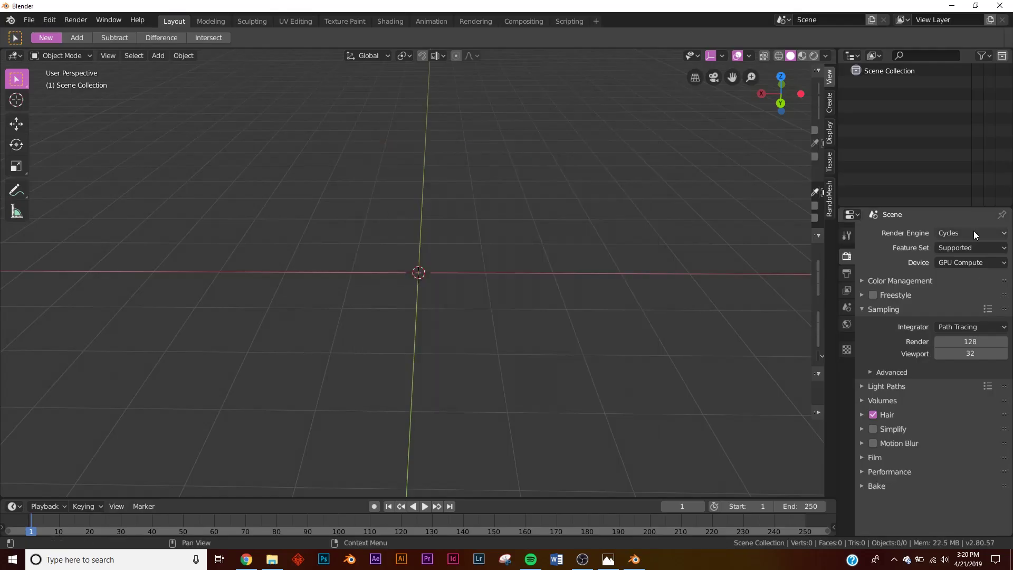
{"action": "left_click", "coordinate": [953, 235]}
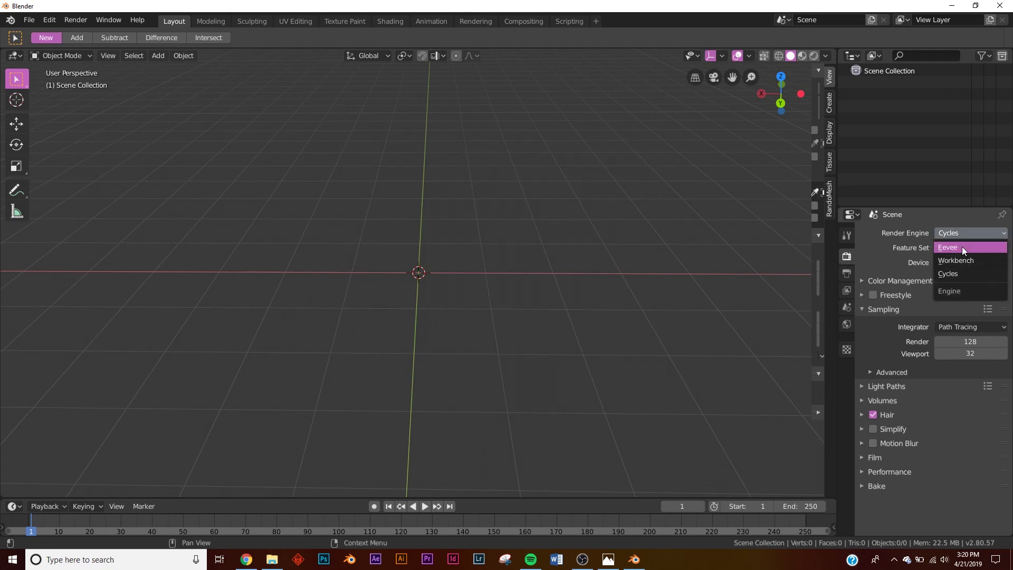
{"action": "left_click", "coordinate": [961, 246]}
Step: Add a cube mesh at the origin and scale it to 2.270 on X and 0.790 on Z
{"action": "middle_click_drag", "start_coordinate": [550, 292], "coordinate": [637, 293]}
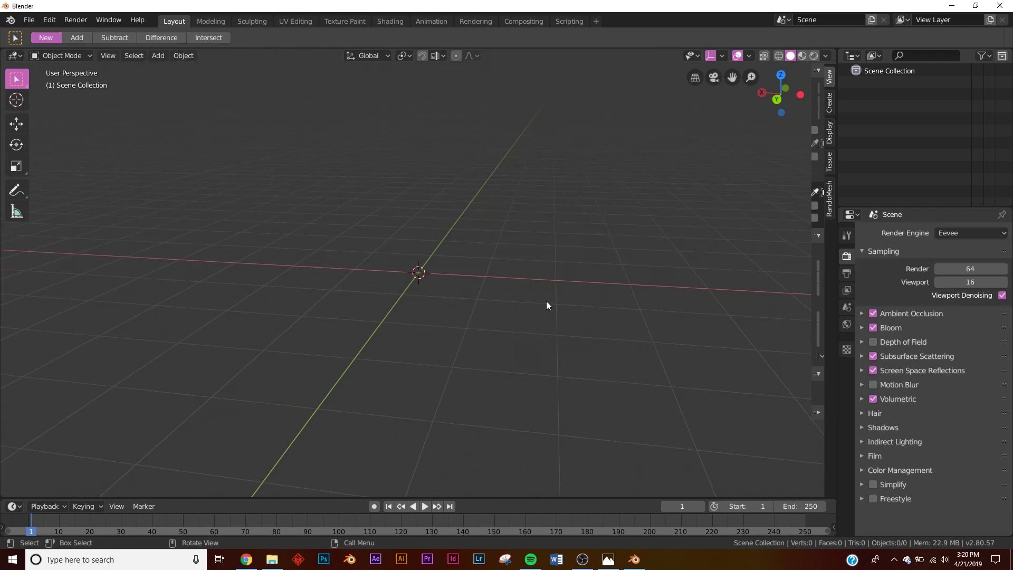
{"action": "middle_click_drag", "start_coordinate": [471, 236], "coordinate": [476, 263]}
{"action": "key", "text": "shift+a"}
{"action": "mouse_move", "coordinate": [466, 239]}
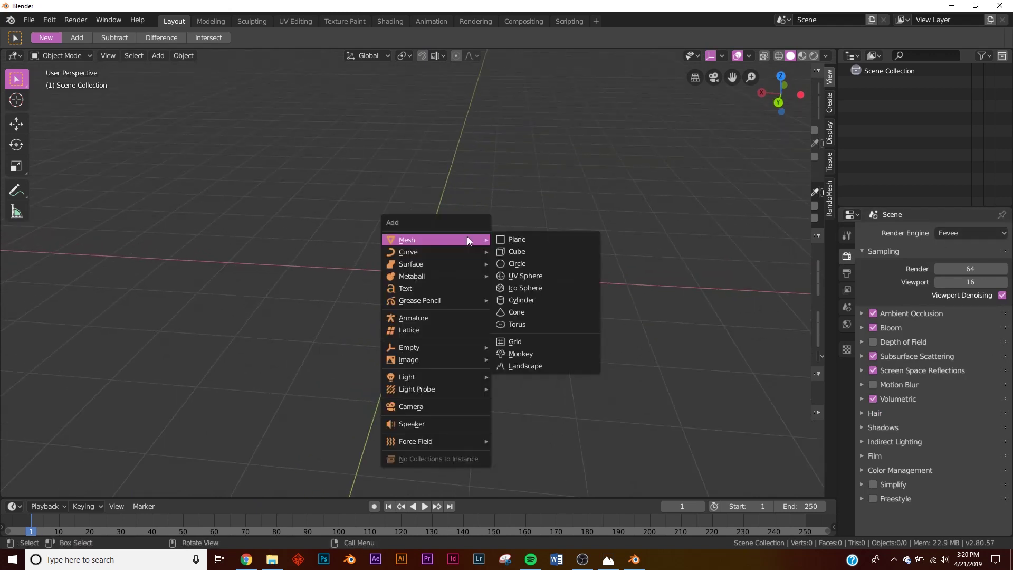
{"action": "left_click", "coordinate": [556, 252]}
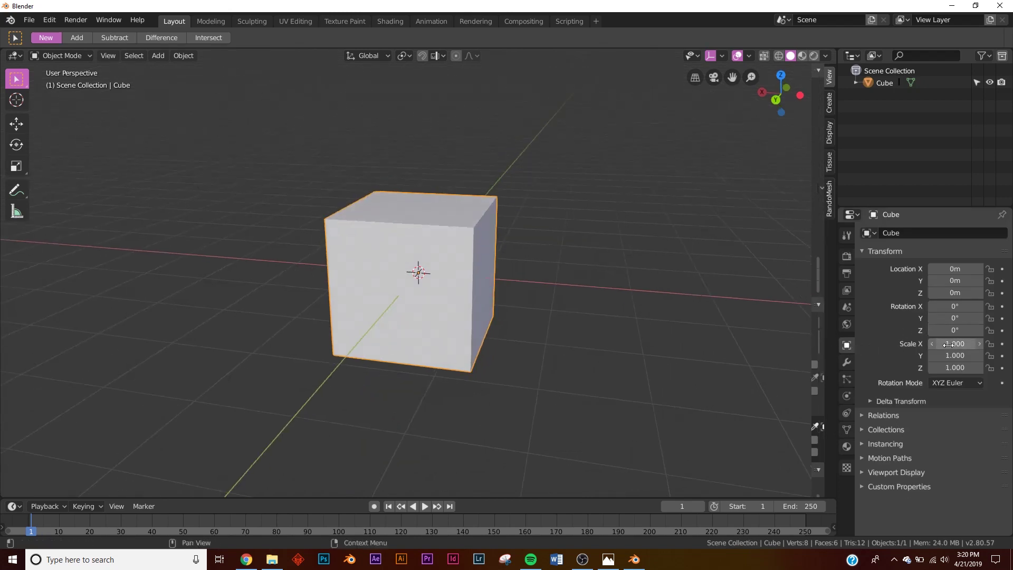
{"action": "left_click_drag", "start_coordinate": [957, 344], "coordinate": [996, 344]}
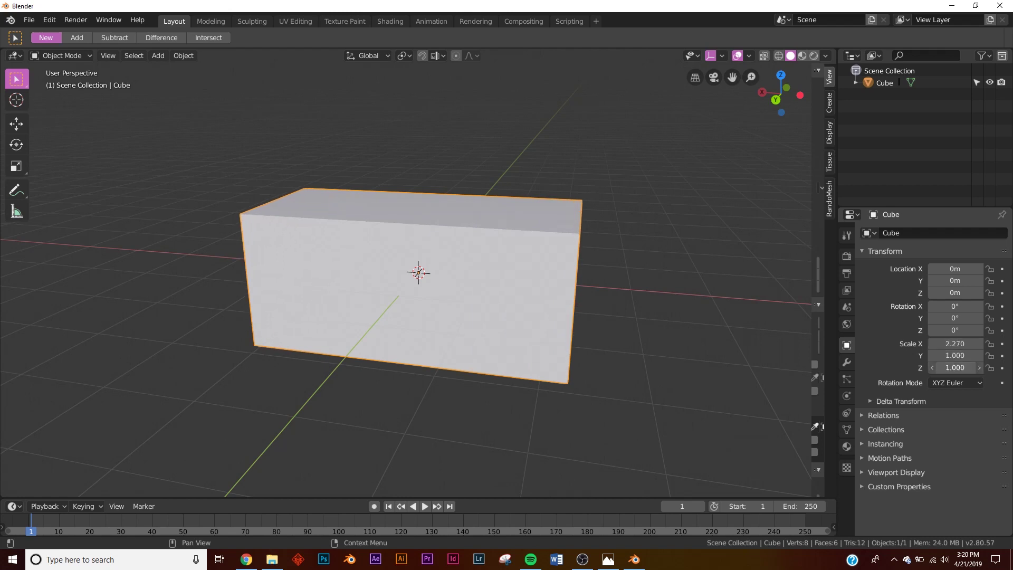
{"action": "left_click_drag", "start_coordinate": [954, 367], "coordinate": [947, 368]}
Step: Delete one long side face of the box in face select mode to open up the room
{"action": "middle_click_drag", "start_coordinate": [580, 274], "coordinate": [605, 313]}
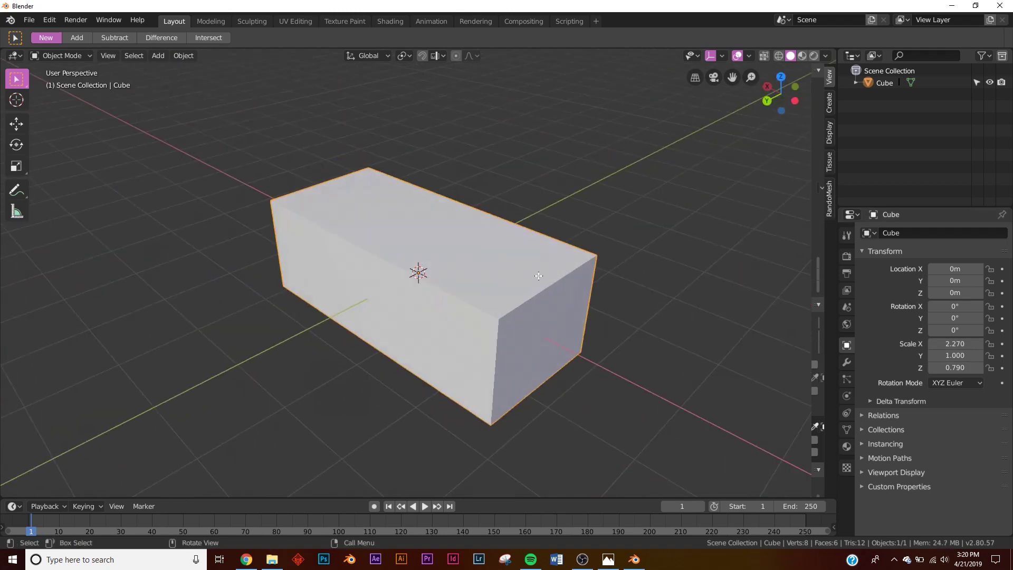
{"action": "key", "text": "Tab"}
{"action": "left_click", "coordinate": [125, 57]}
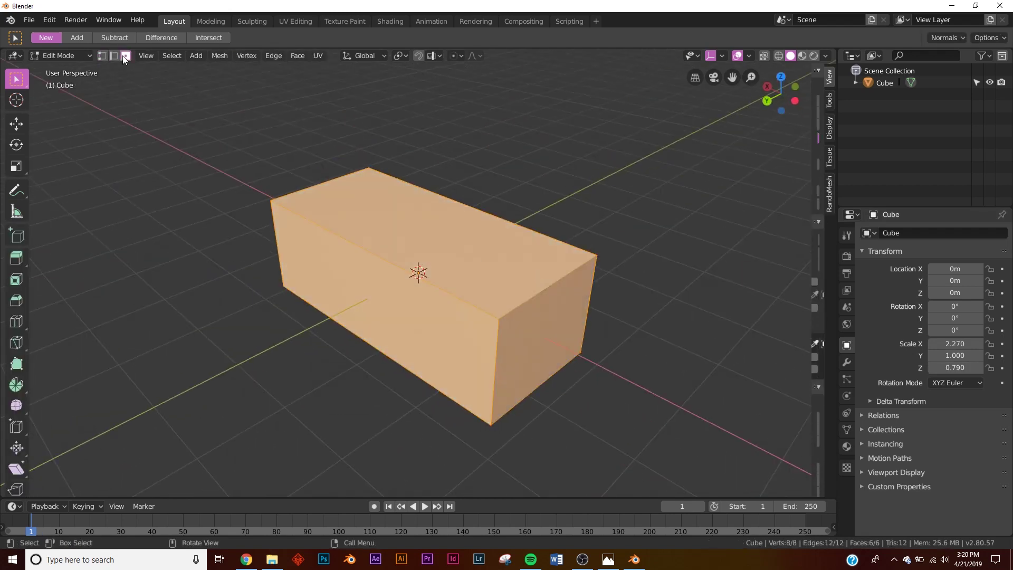
{"action": "left_click", "coordinate": [447, 310]}
{"action": "key", "text": "x"}
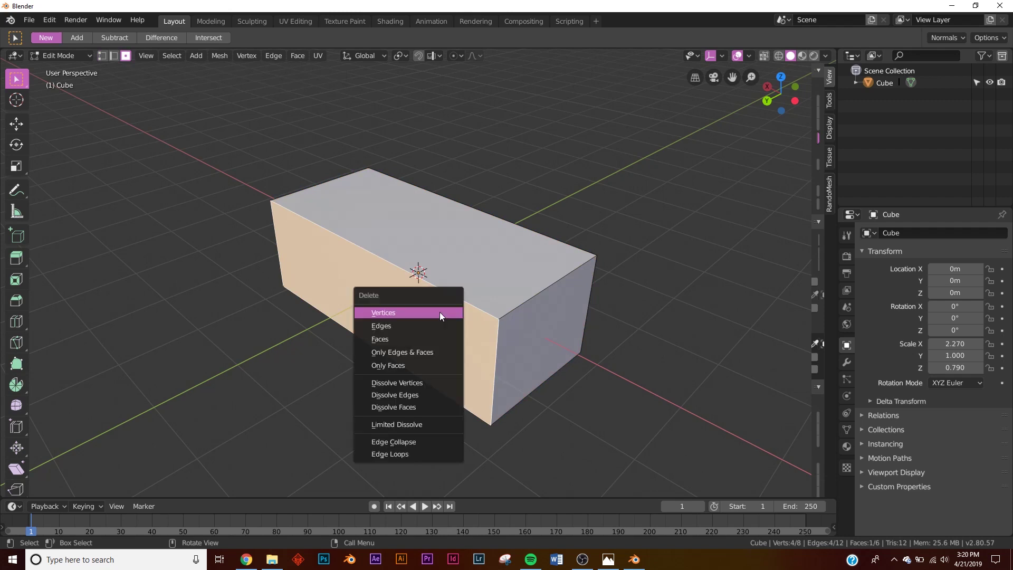
{"action": "left_click", "coordinate": [422, 324]}
{"action": "key", "text": "Tab"}
Step: Separate the long wall face opposite the room's open side into its own object
{"action": "key", "text": "KP_1"}
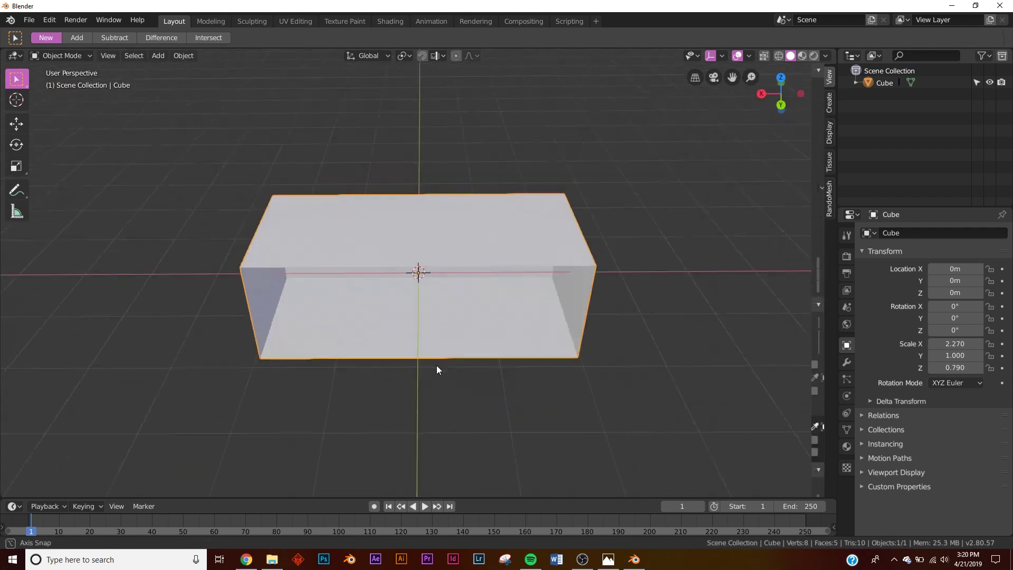
{"action": "scroll", "coordinate": [440, 338], "scroll_direction": "up", "scroll_amount": 6}
{"action": "scroll", "coordinate": [504, 333], "scroll_direction": "down", "scroll_amount": 1}
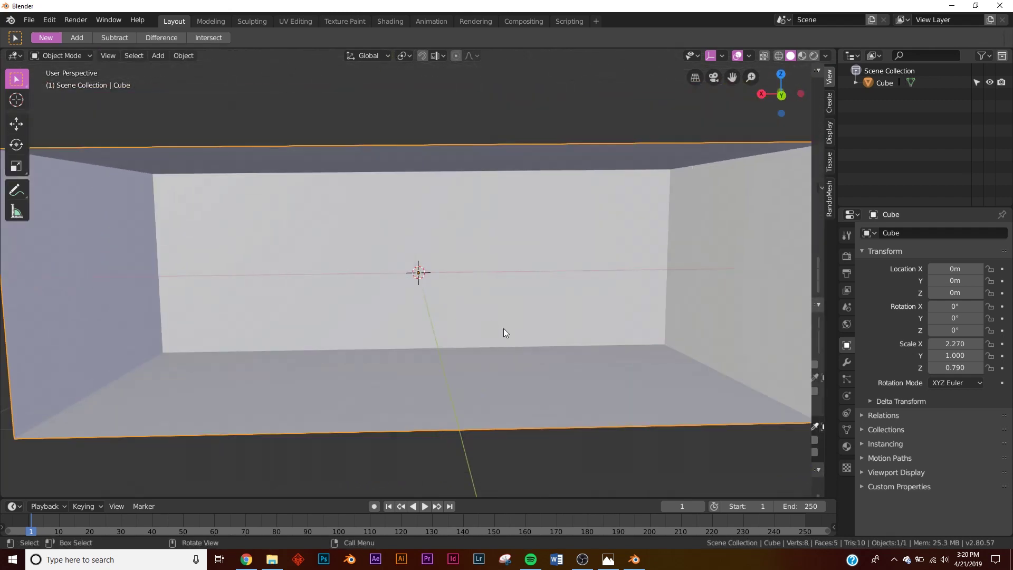
{"action": "scroll", "coordinate": [406, 327], "scroll_direction": "down", "scroll_amount": 2}
{"action": "middle_click_drag", "start_coordinate": [468, 321], "coordinate": [384, 315]}
{"action": "key", "text": "Tab"}
{"action": "left_click", "coordinate": [540, 280]}
{"action": "scroll", "coordinate": [543, 292], "scroll_direction": "down", "scroll_amount": 2}
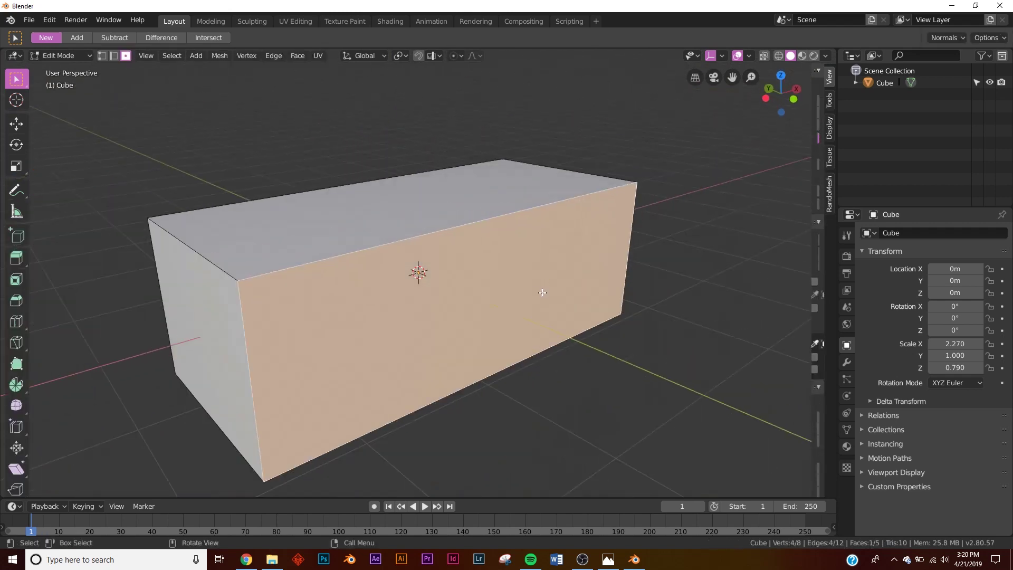
{"action": "left_click", "coordinate": [50, 20]}
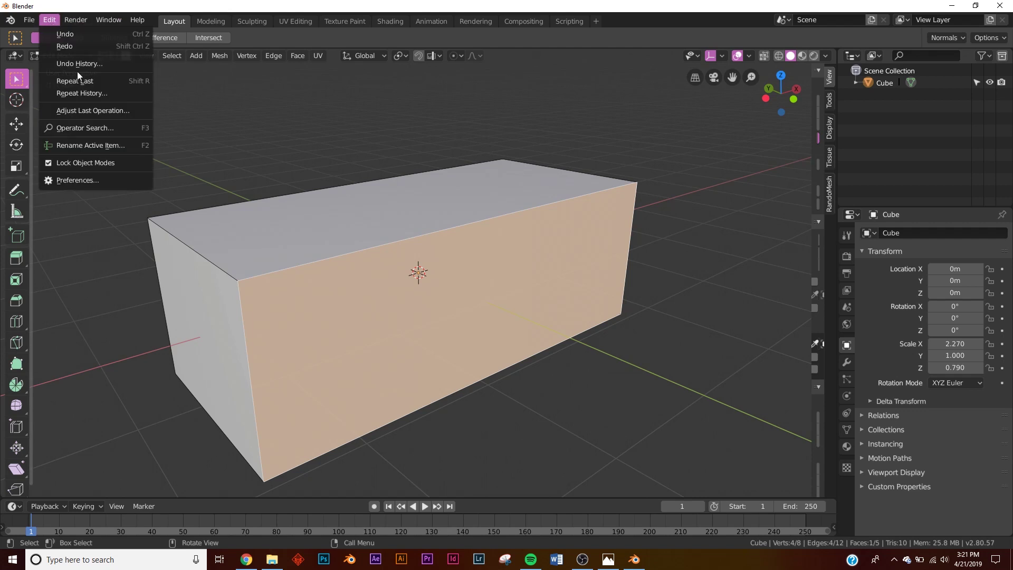
{"action": "left_click", "coordinate": [93, 128]}
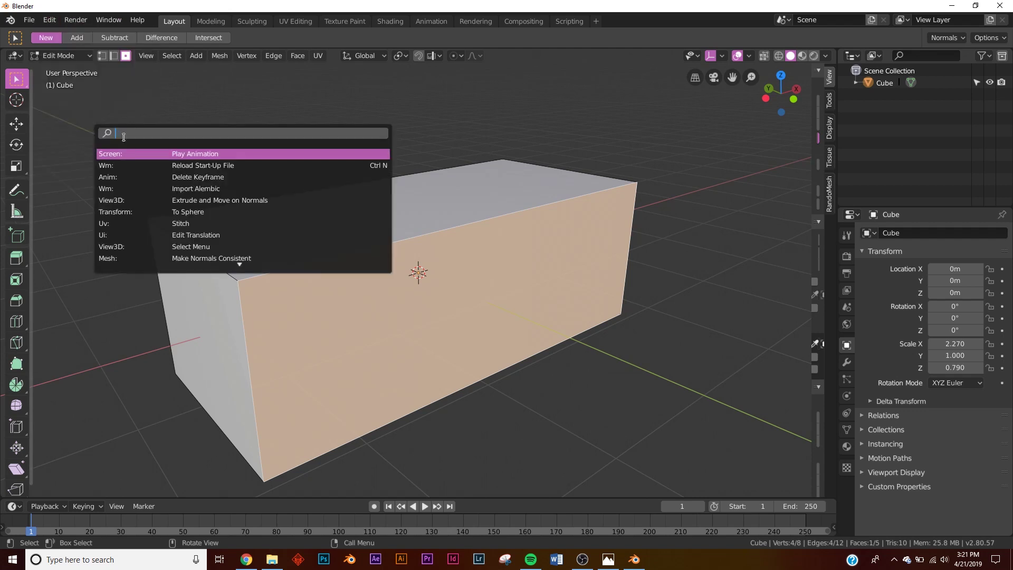
{"action": "type", "text": "sep"}
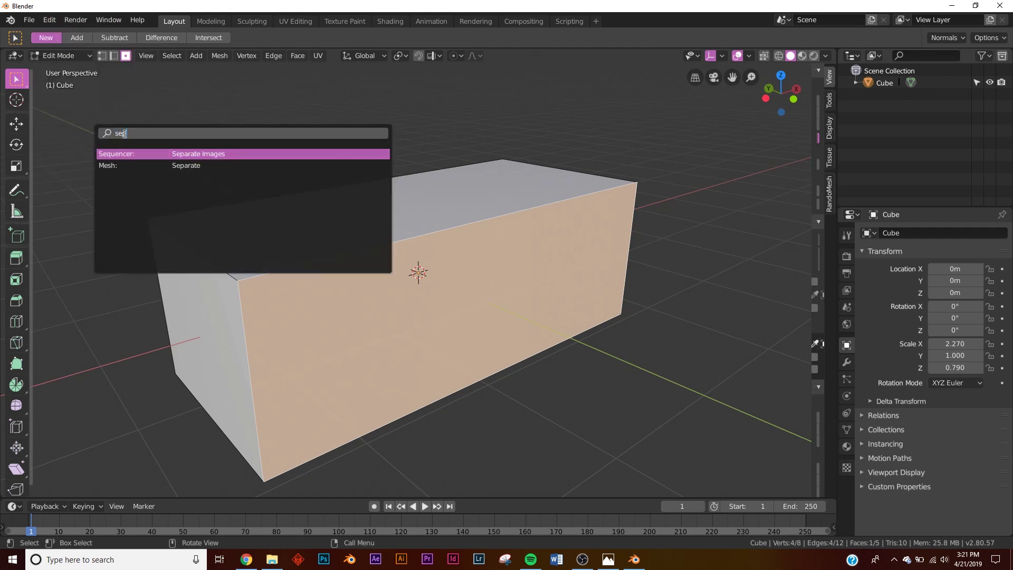
{"action": "left_click", "coordinate": [177, 166]}
{"action": "left_click", "coordinate": [177, 166]}
{"action": "key", "text": "Tab"}
Step: Add one centred vertical loop cut to the separated wall face, dividing it into two window halves
{"action": "left_click", "coordinate": [388, 314]}
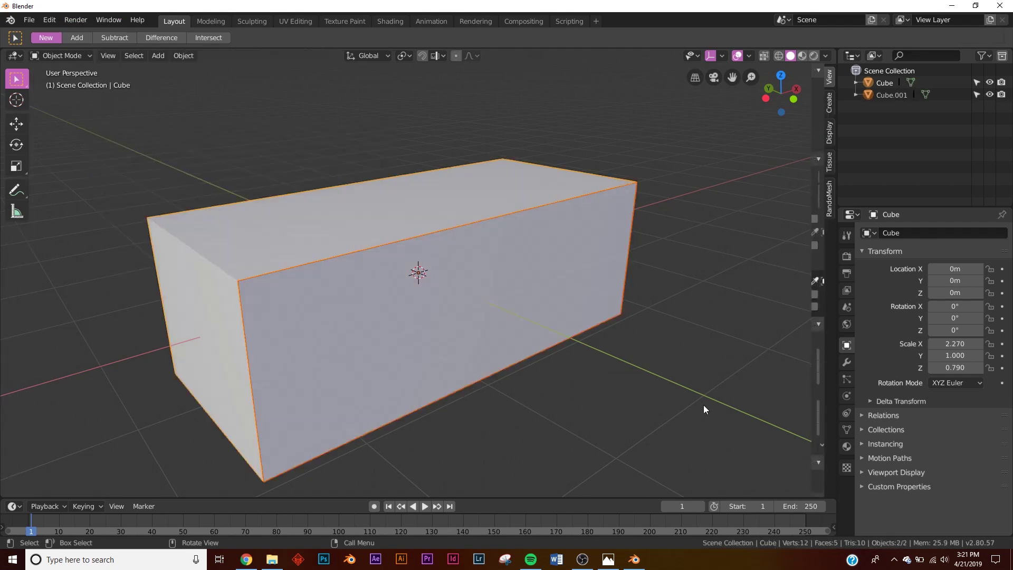
{"action": "key", "text": "Tab"}
{"action": "left_click", "coordinate": [426, 315]}
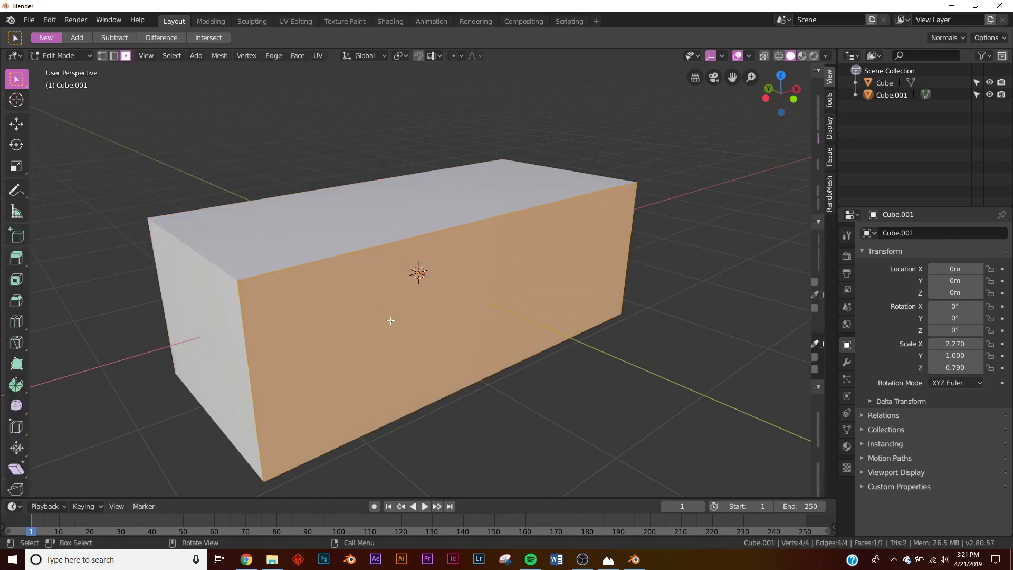
{"action": "key", "text": "Tab"}
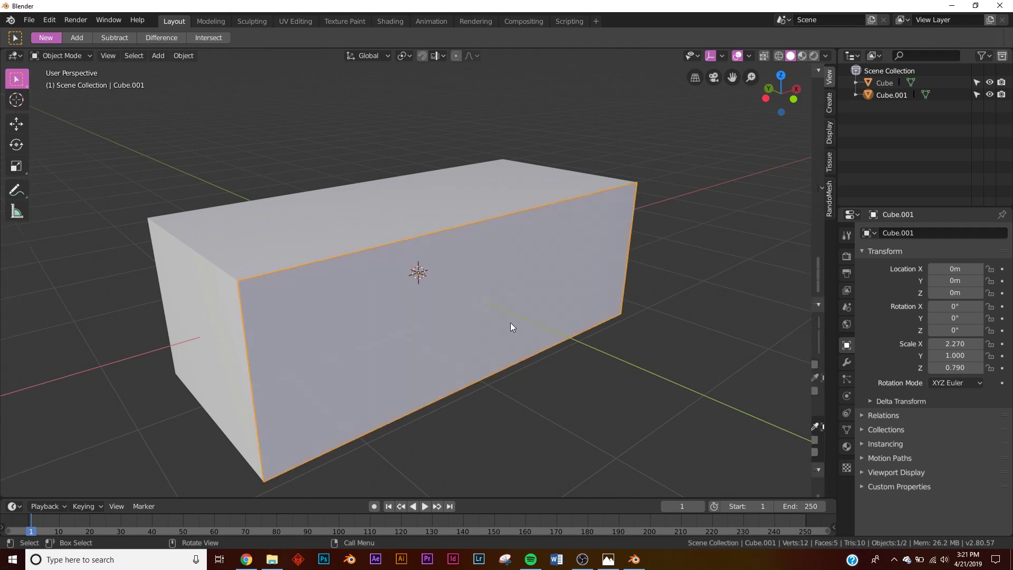
{"action": "key", "text": "Tab"}
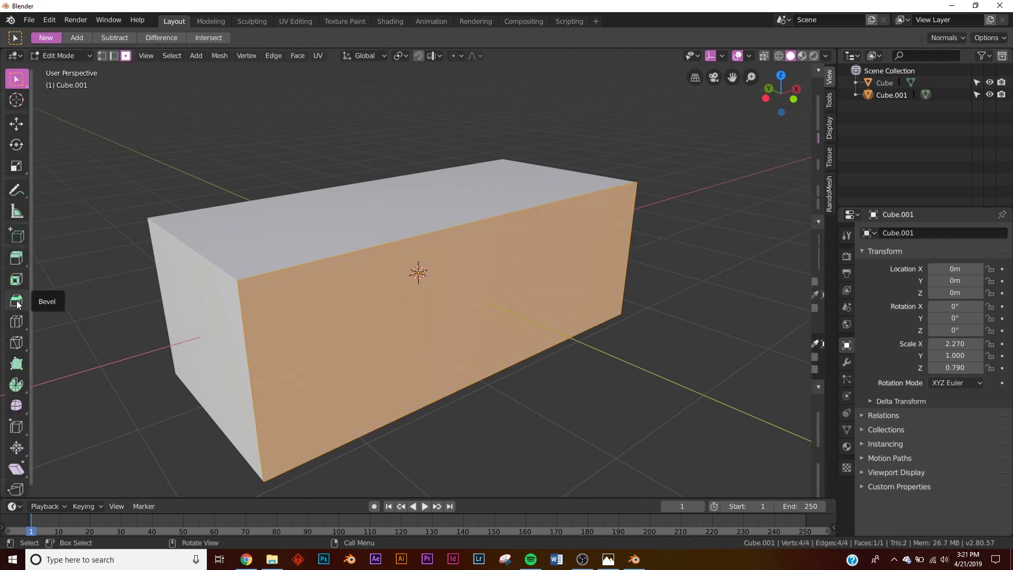
{"action": "left_click", "coordinate": [16, 322]}
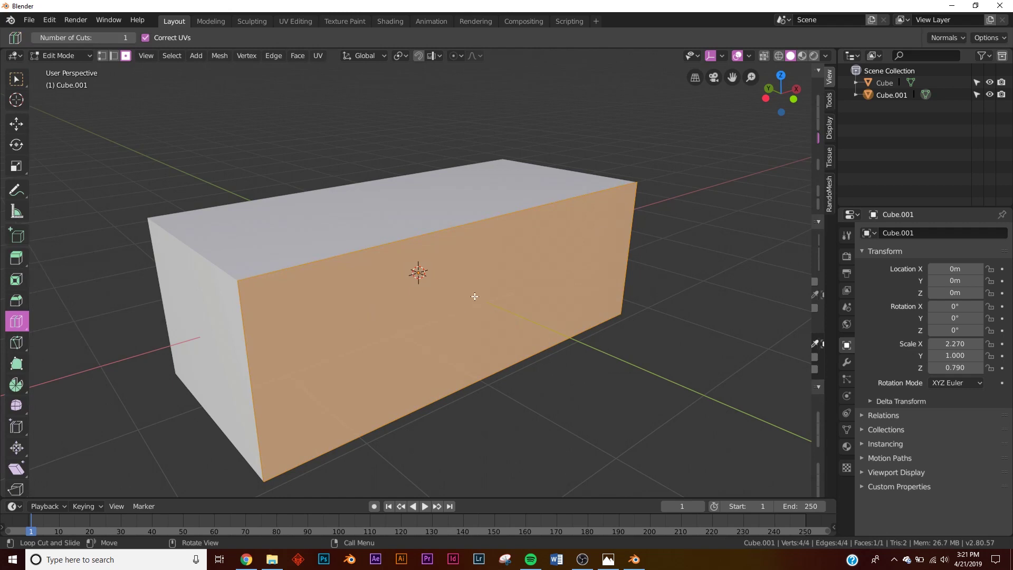
{"action": "left_click", "coordinate": [481, 232]}
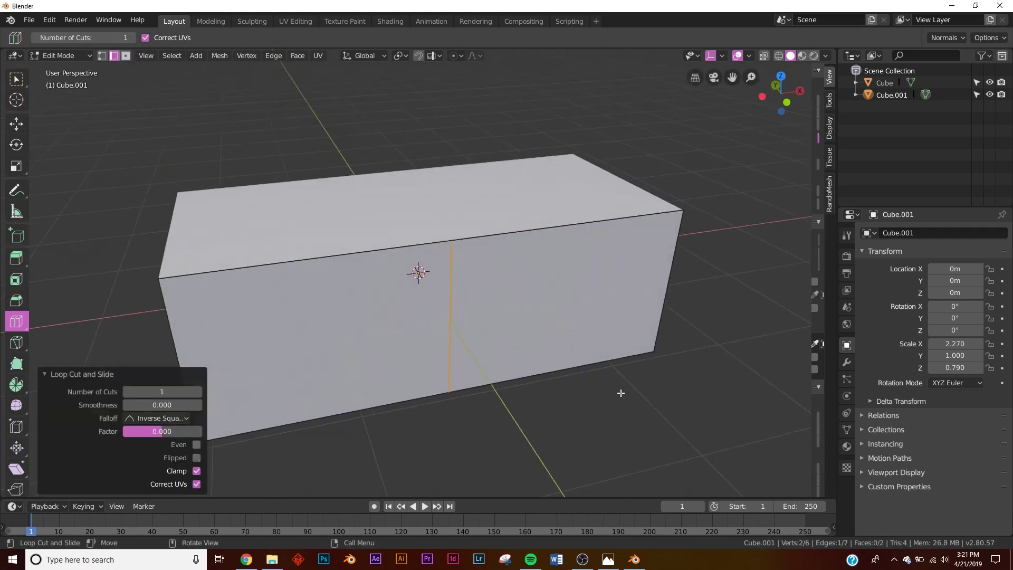
{"action": "key", "text": "Tab"}
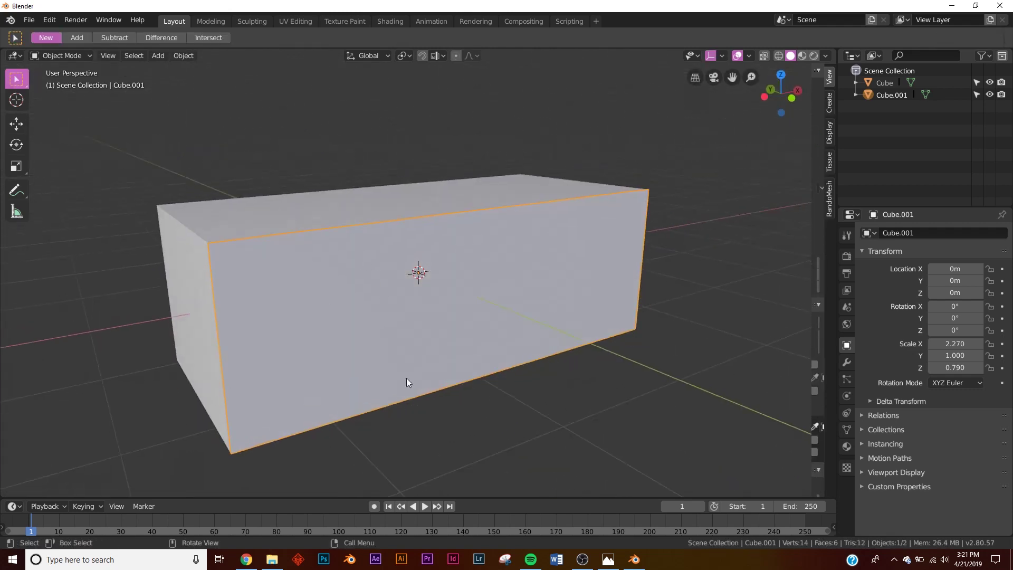
Step: Add a Wireframe modifier to the separated wall face to form the window frame
{"action": "middle_click_drag", "start_coordinate": [356, 330], "coordinate": [410, 330]}
{"action": "left_click", "coordinate": [341, 327]}
{"action": "left_click", "coordinate": [501, 277]}
{"action": "middle_click_drag", "start_coordinate": [501, 277], "coordinate": [428, 309]}
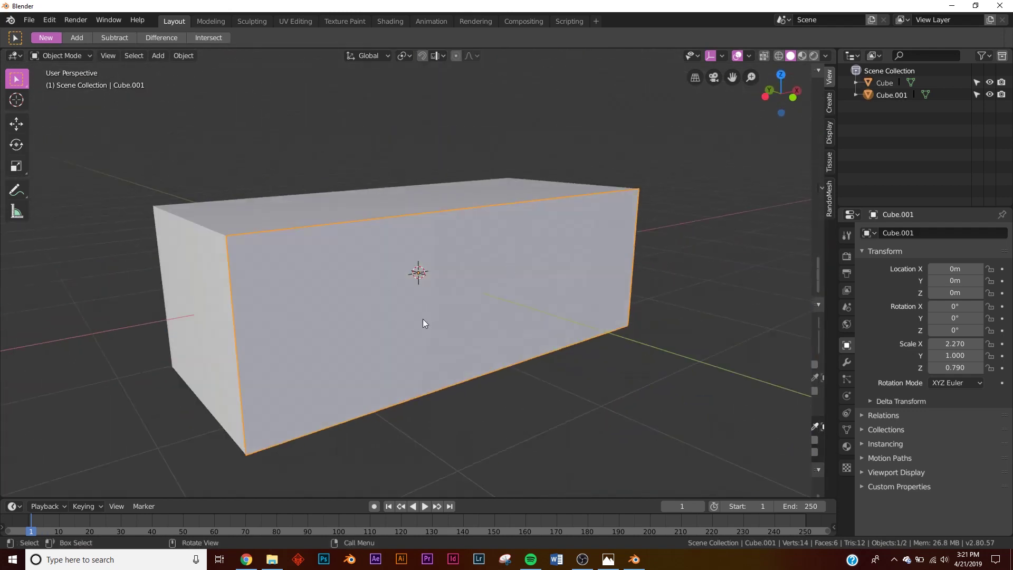
{"action": "left_click", "coordinate": [848, 361]}
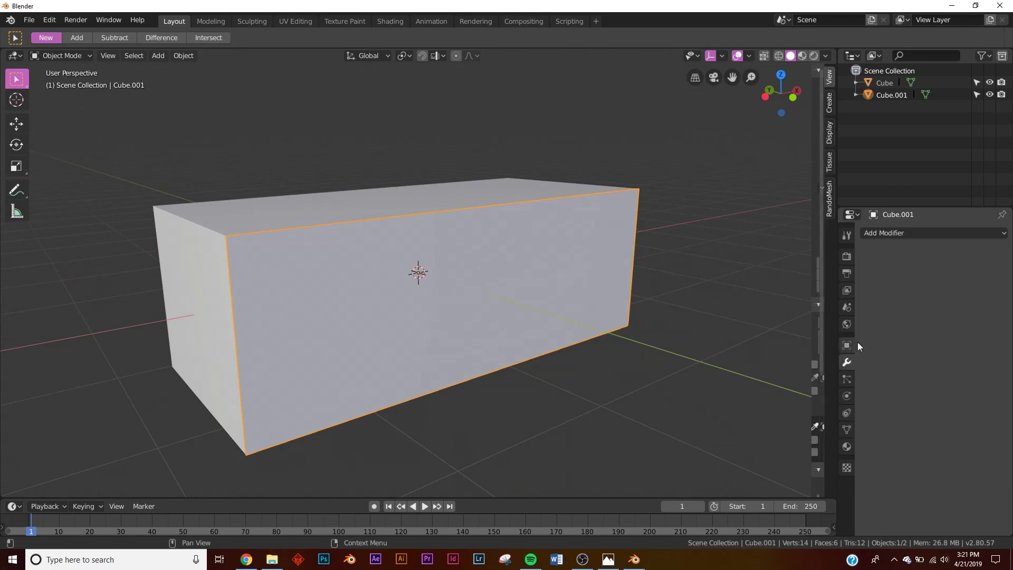
{"action": "left_click", "coordinate": [898, 238]}
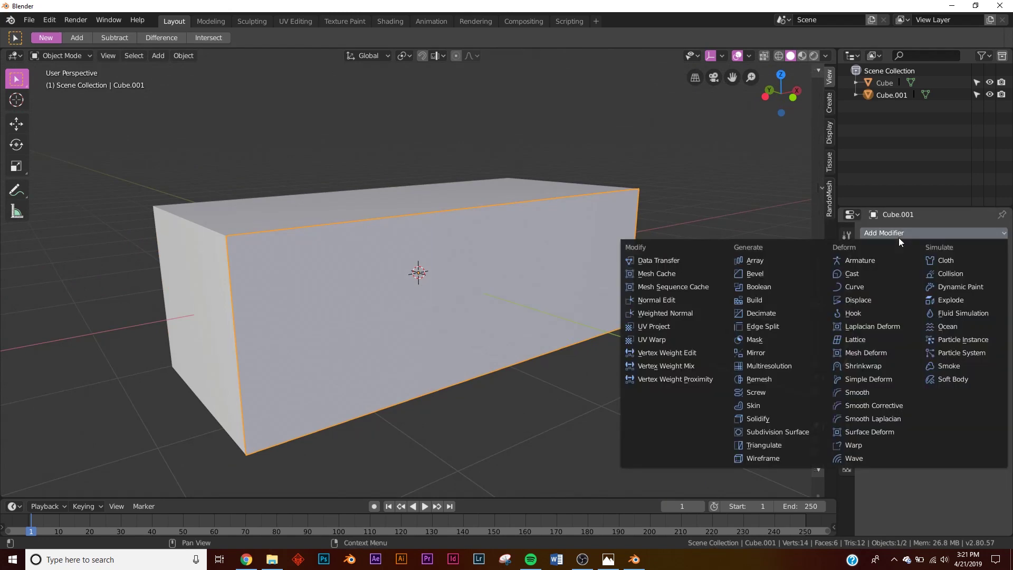
{"action": "left_click", "coordinate": [774, 452]}
{"action": "middle_click_drag", "start_coordinate": [403, 336], "coordinate": [436, 348]}
{"action": "key", "text": "g"}
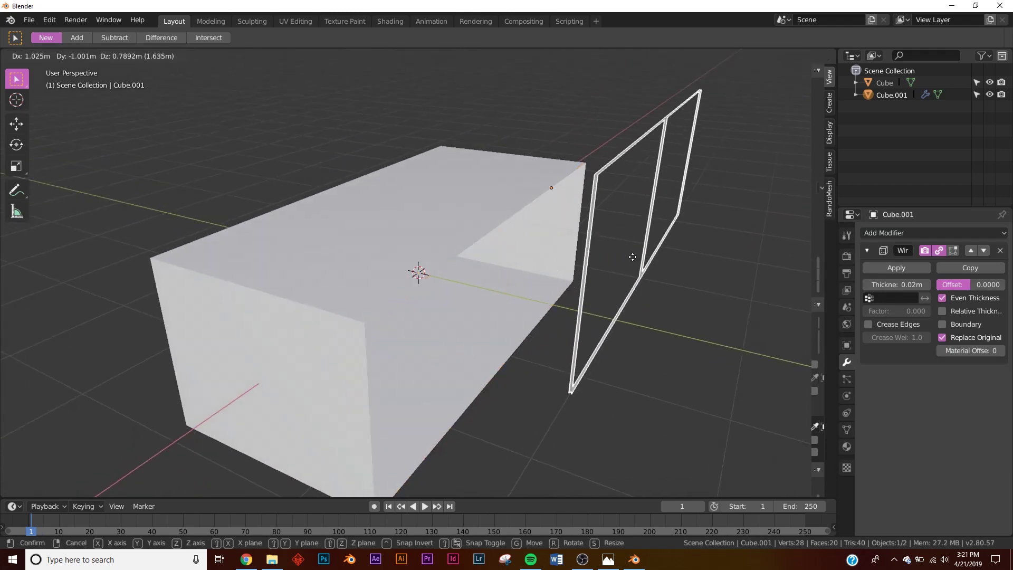
{"action": "right_click", "coordinate": [625, 334]}
Step: Set the Wireframe modifier's thickness to 0.1 m and turn off Replace Original
{"action": "middle_click_drag", "start_coordinate": [625, 333], "coordinate": [727, 316]}
{"action": "left_click_drag", "start_coordinate": [894, 285], "coordinate": [927, 335]}
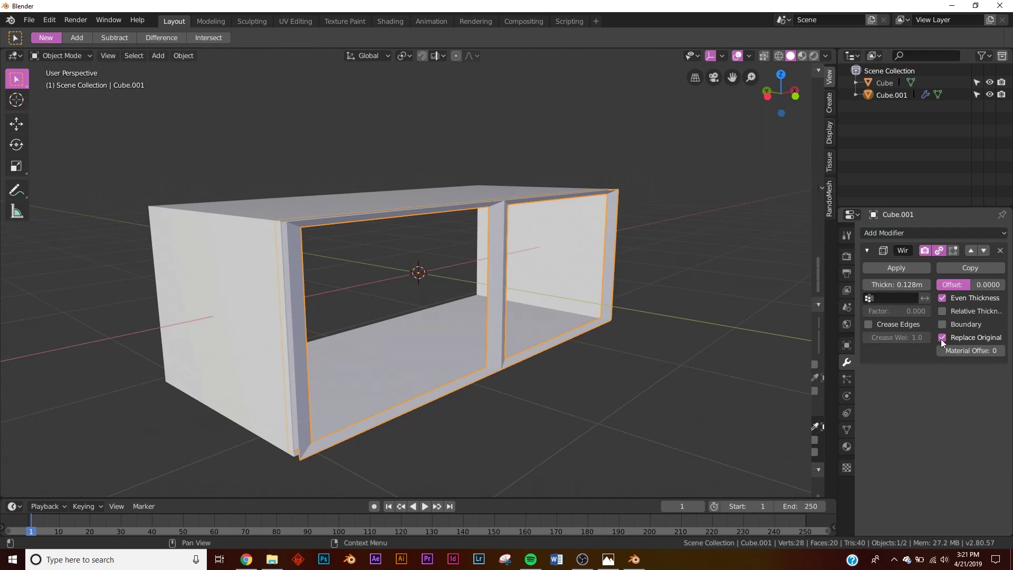
{"action": "left_click", "coordinate": [942, 338]}
{"action": "middle_click_drag", "start_coordinate": [400, 317], "coordinate": [388, 233]}
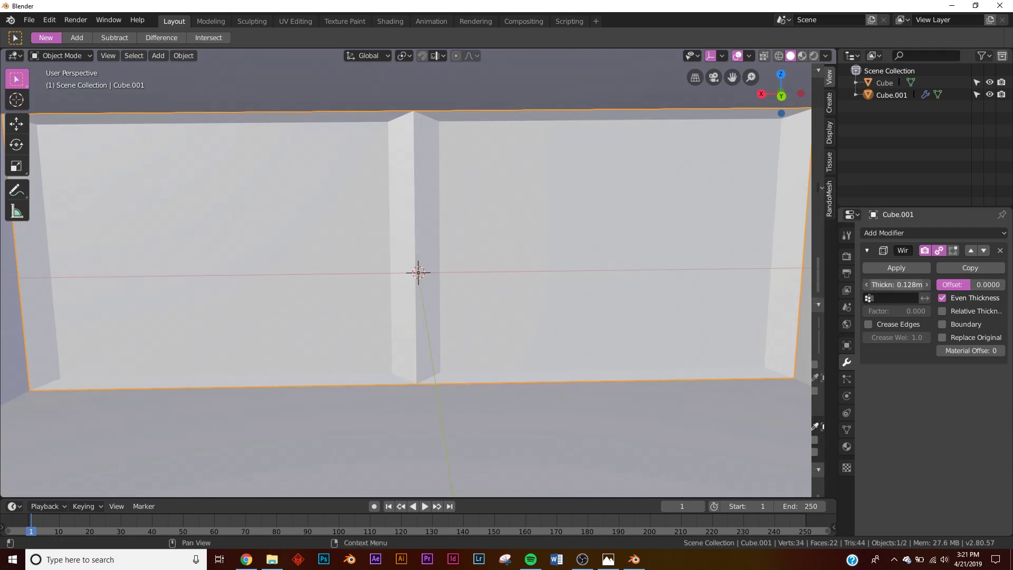
{"action": "double_click", "coordinate": [887, 284]}
{"action": "type", "text": "0.1"}
{"action": "key", "text": "Return"}
Step: Add a camera to the scene and frame the view on the room's interior and window wall
{"action": "middle_click_drag", "start_coordinate": [548, 167], "coordinate": [546, 156]}
{"action": "scroll", "coordinate": [545, 156], "scroll_direction": "down", "scroll_amount": 5}
{"action": "middle_click_drag", "start_coordinate": [505, 246], "coordinate": [470, 239]}
{"action": "key", "text": "shift+a"}
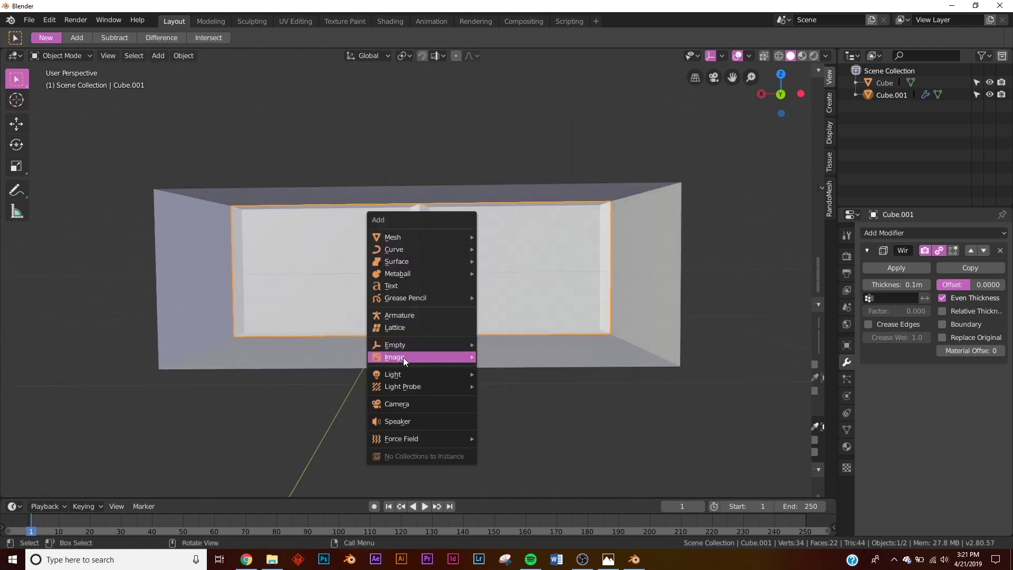
{"action": "left_click", "coordinate": [411, 403]}
{"action": "scroll", "coordinate": [445, 252], "scroll_direction": "up", "scroll_amount": 5}
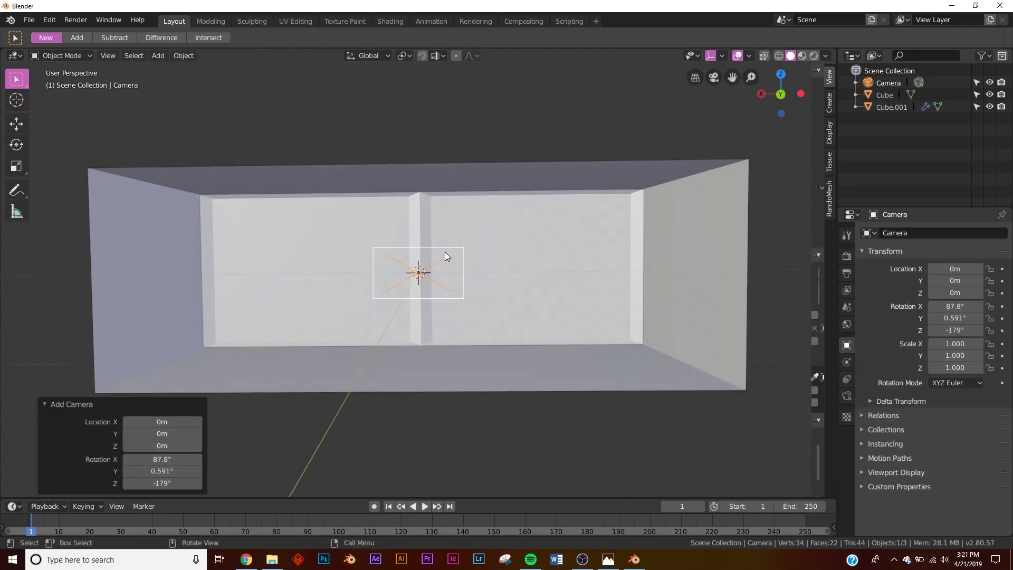
{"action": "middle_click_drag", "start_coordinate": [463, 272], "coordinate": [480, 262], "text": "shift"}
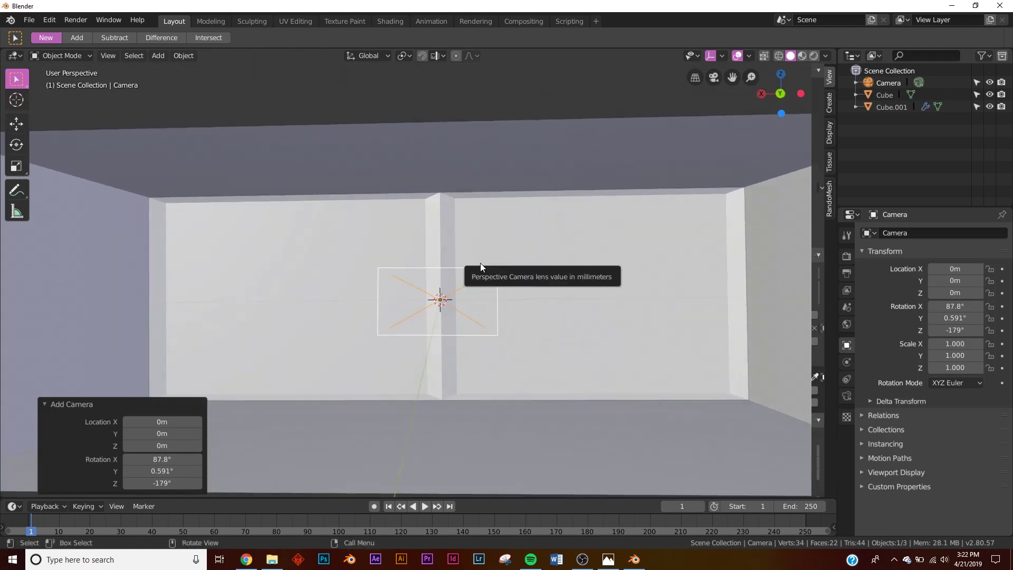
Step: Align the camera to the current view, and move and rotate it to face the window wall more squarely
{"action": "key", "text": "ctrl+alt+KP_0"}
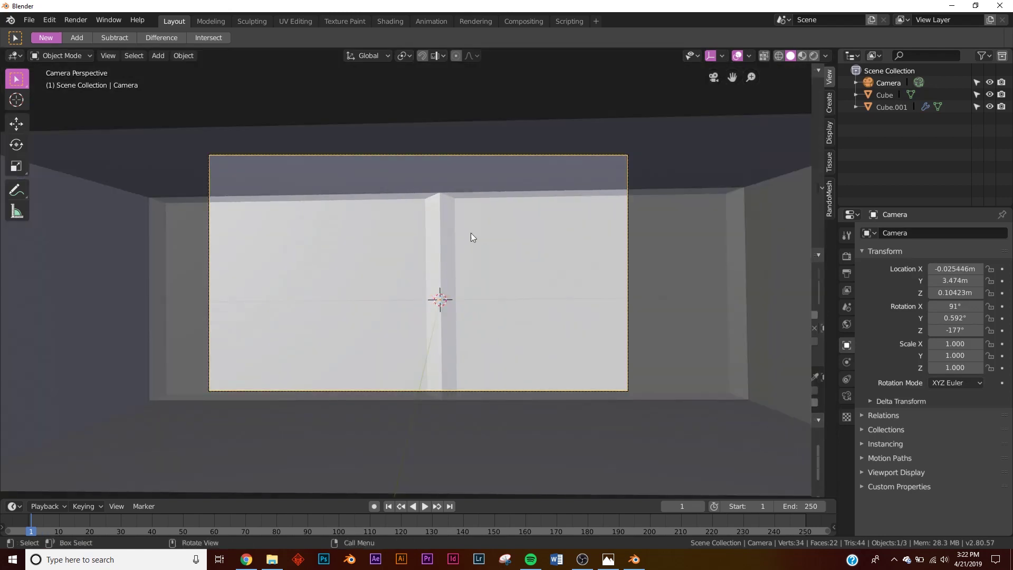
{"action": "key", "text": "g"}
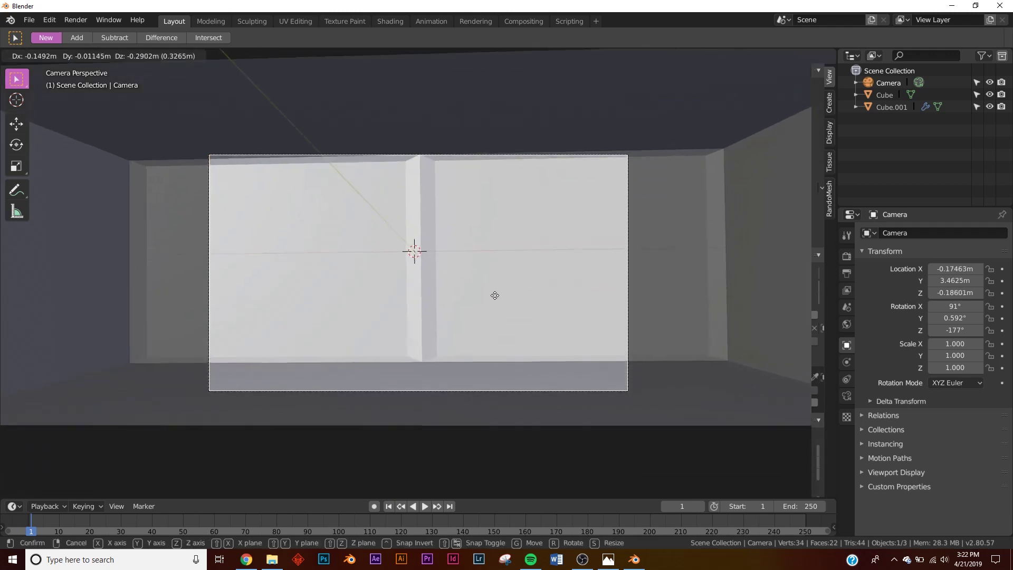
{"action": "left_click", "coordinate": [507, 295]}
{"action": "key", "text": "r"}
{"action": "key", "text": "r"}
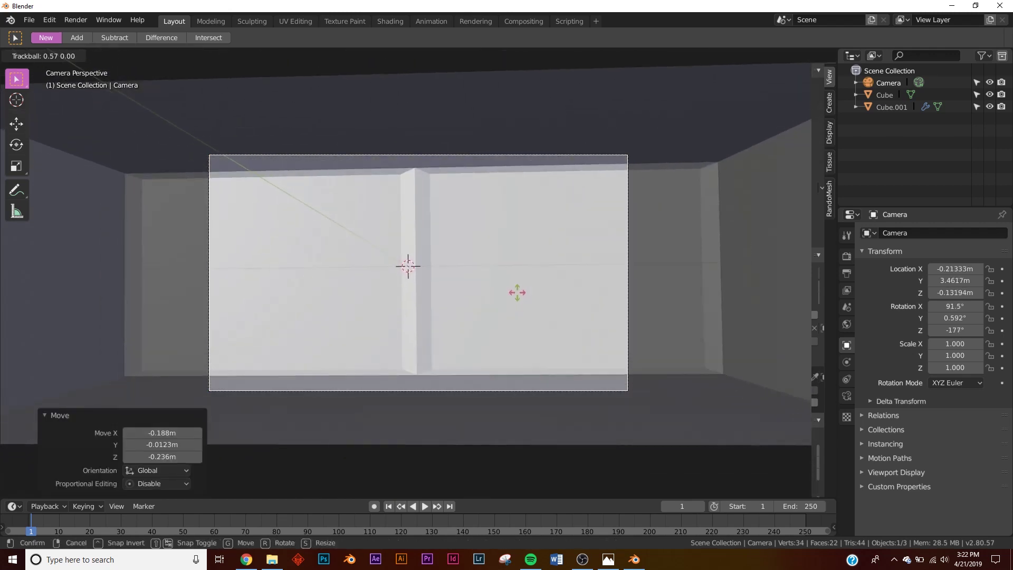
{"action": "left_click", "coordinate": [515, 291]}
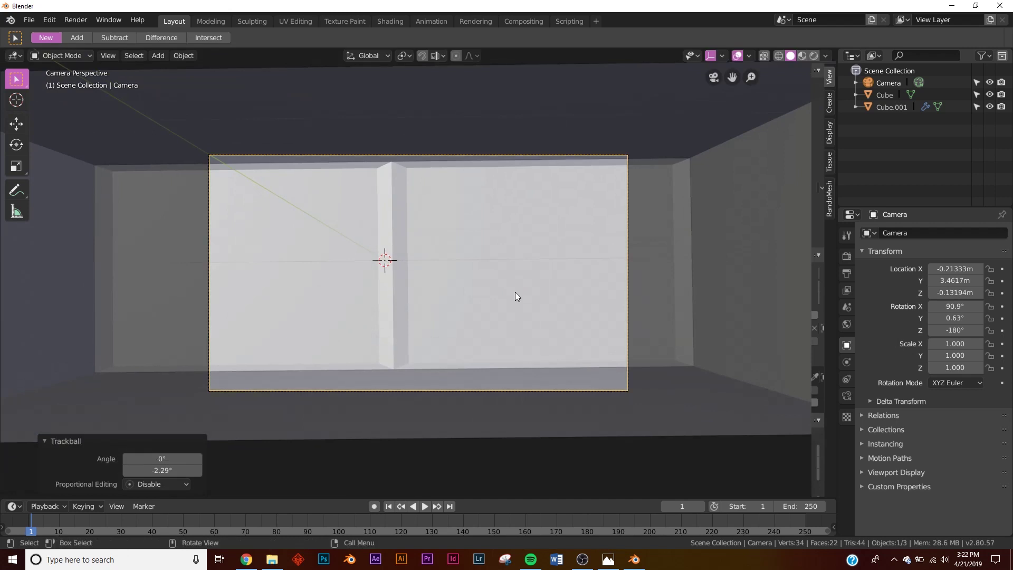
Step: Centre the window in the camera frame and pull the camera back along its local Z until the whole window fits
{"action": "key", "text": "g"}
{"action": "left_click", "coordinate": [560, 309]}
{"action": "key", "text": "g"}
{"action": "key", "text": "z"}
{"action": "key", "text": "z"}
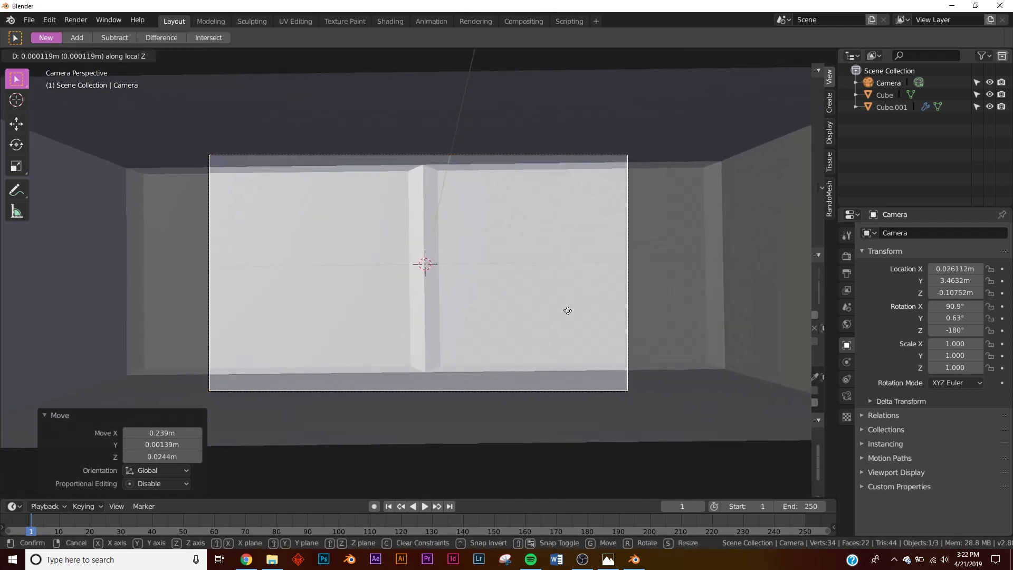
{"action": "left_click", "coordinate": [623, 276]}
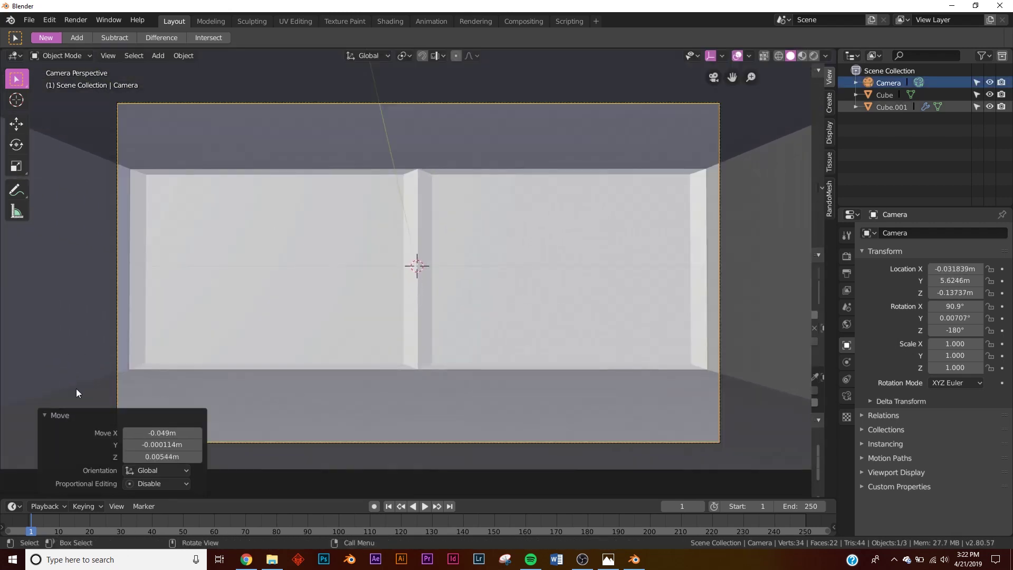
{"action": "left_click", "coordinate": [65, 415]}
Step: Select the window object, compare LookDev and Rendered shading on the room, and leave the camera view in LookDev
{"action": "left_click", "coordinate": [509, 274]}
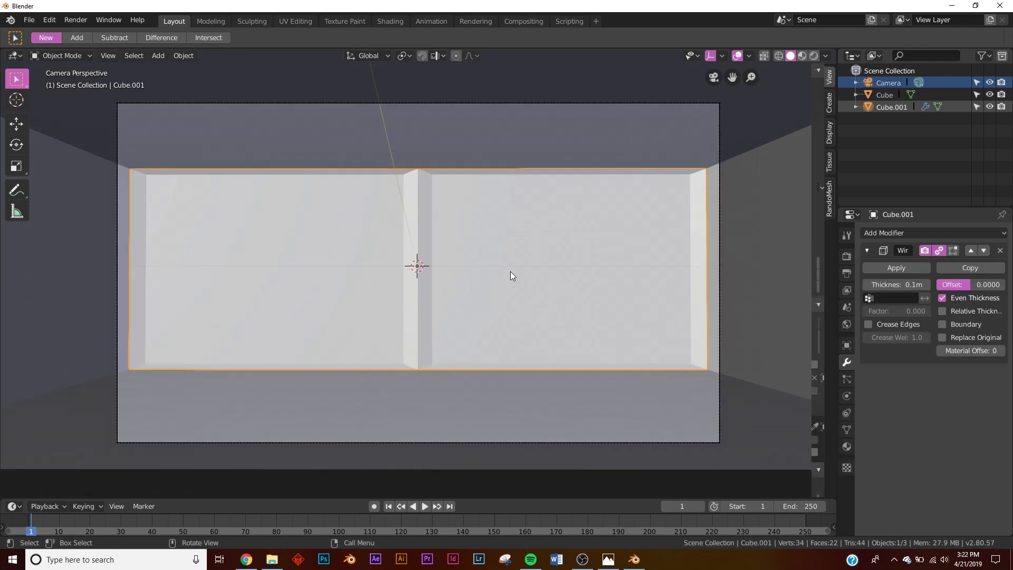
{"action": "key", "text": "z"}
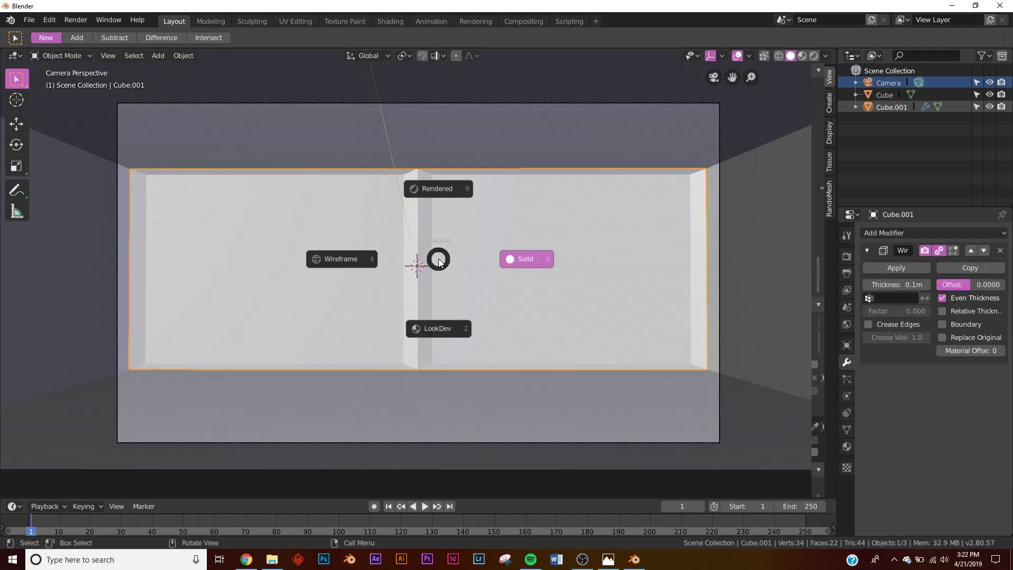
{"action": "left_click", "coordinate": [436, 328]}
{"action": "middle_click_drag", "start_coordinate": [351, 290], "coordinate": [428, 285]}
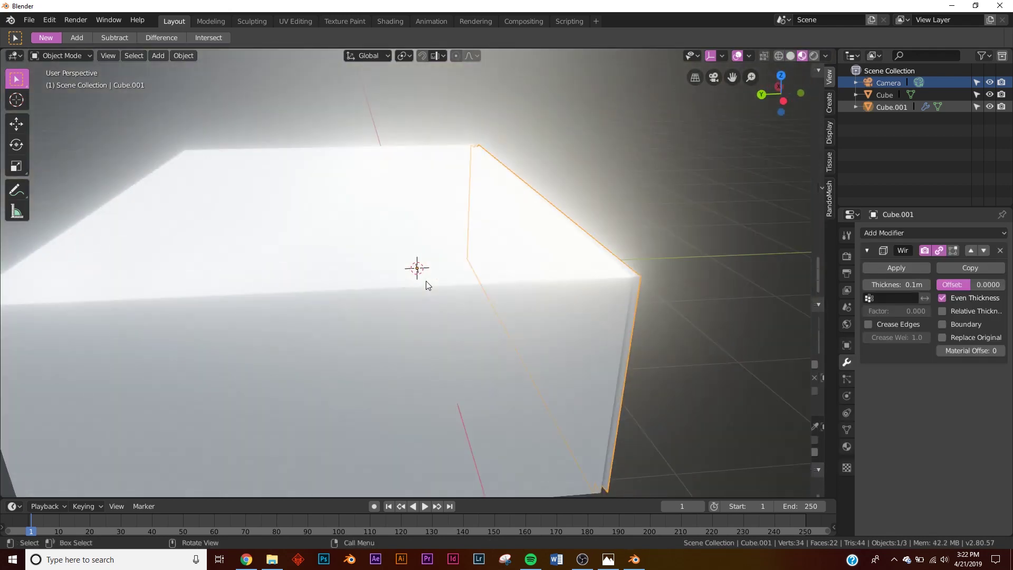
{"action": "key", "text": "KP_0"}
{"action": "key", "text": "z"}
{"action": "left_click", "coordinate": [426, 223]}
{"action": "mouse_move", "coordinate": [425, 223]}
{"action": "middle_mouse_down"}
{"action": "mouse_move", "coordinate": [622, 281]}
{"action": "mouse_move", "coordinate": [473, 269]}
{"action": "mouse_move", "coordinate": [584, 284]}
{"action": "middle_mouse_up"}
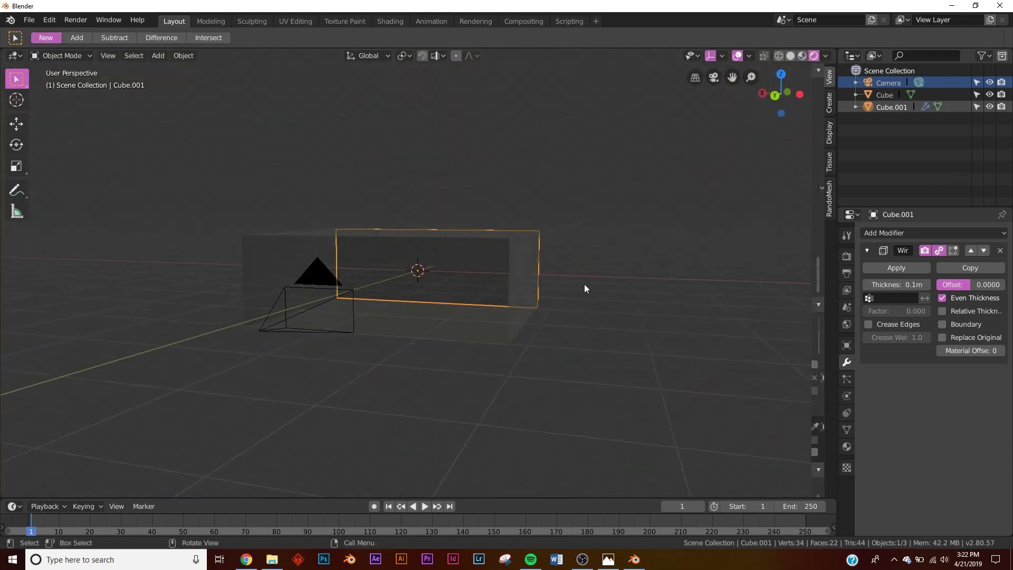
{"action": "key", "text": "KP_0"}
{"action": "key", "text": "z"}
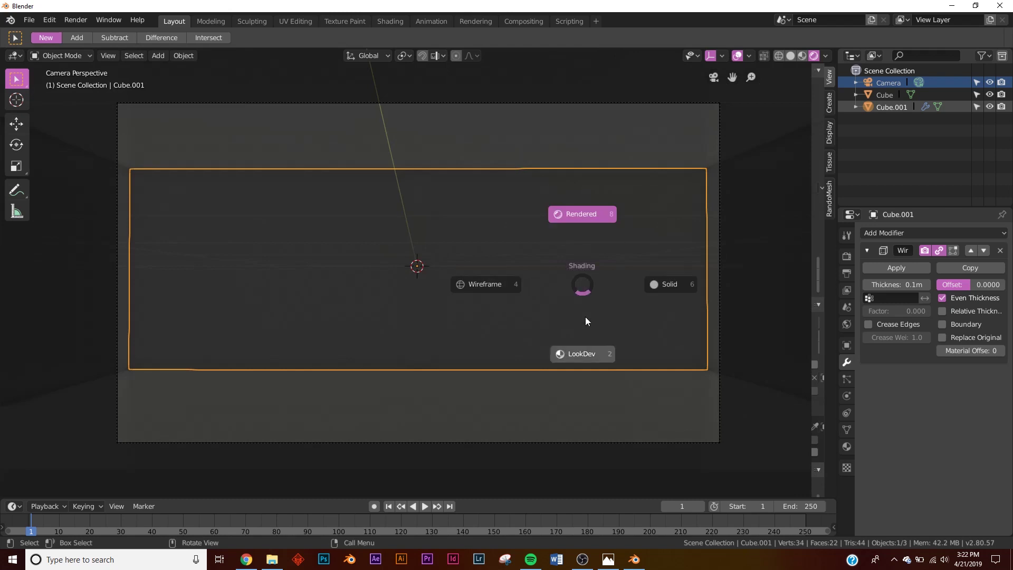
{"action": "left_click", "coordinate": [580, 352]}
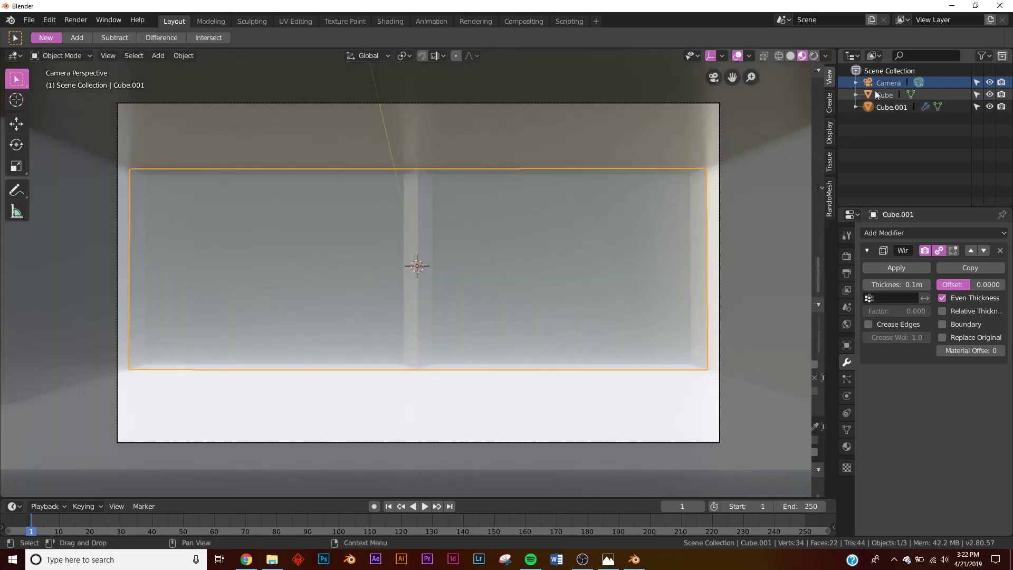
Step: Try several LookDev environment lightings and choose the dark sunset one, checking the room from outside and through the camera
{"action": "left_click", "coordinate": [825, 56]}
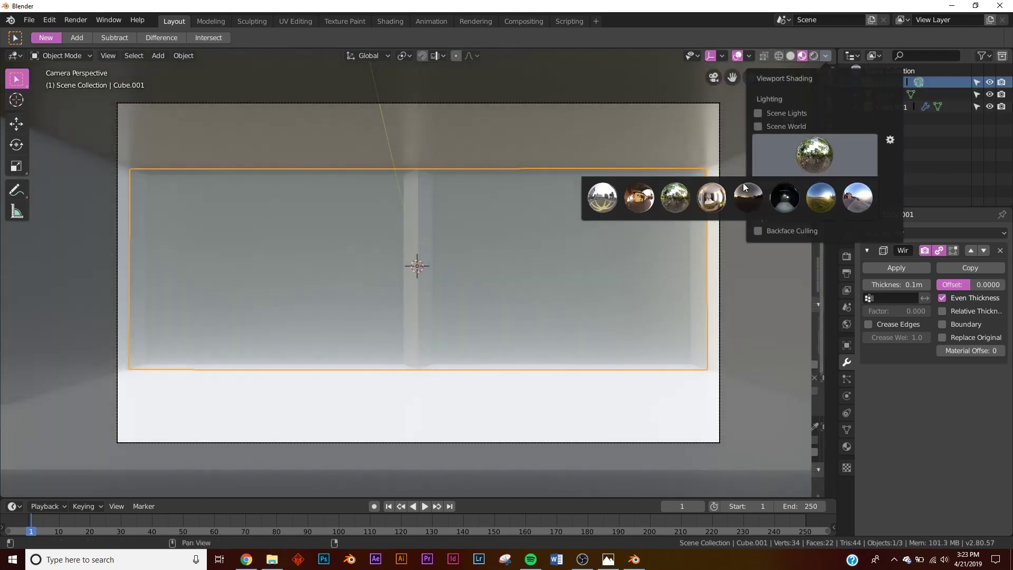
{"action": "left_click", "coordinate": [611, 199]}
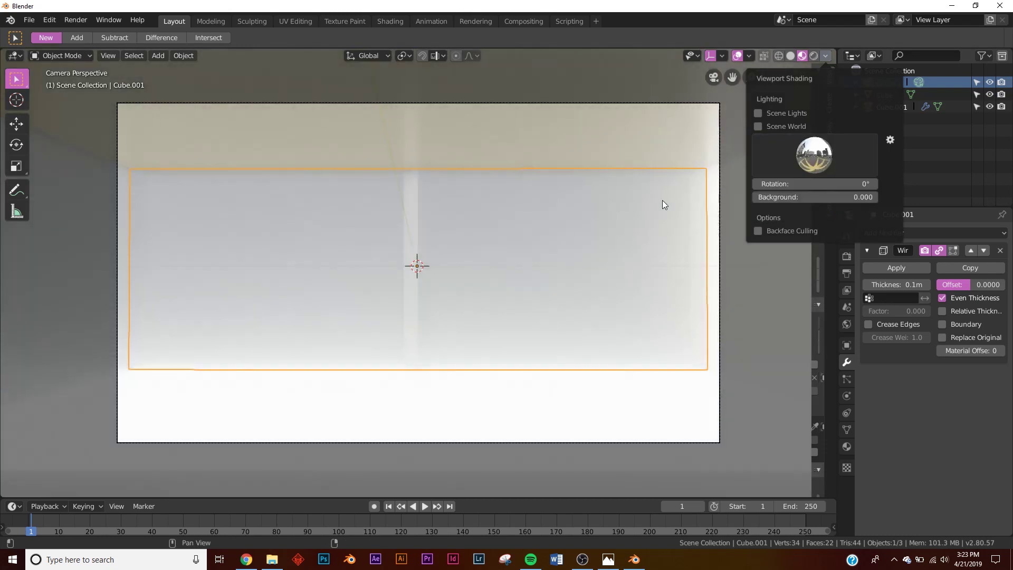
{"action": "left_click", "coordinate": [815, 154]}
{"action": "left_click", "coordinate": [783, 198]}
{"action": "left_click", "coordinate": [820, 159]}
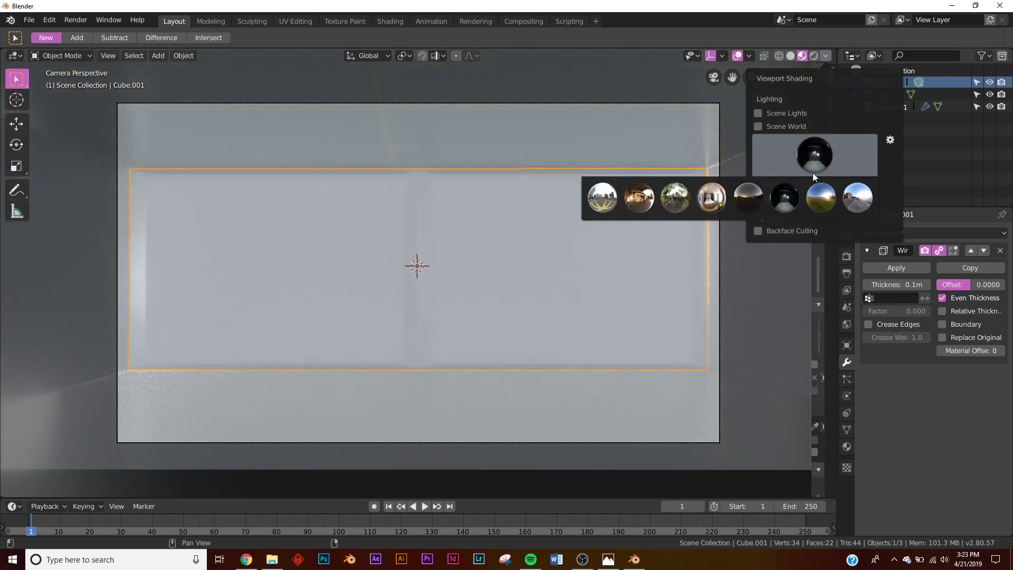
{"action": "left_click", "coordinate": [756, 201]}
{"action": "middle_click_drag", "start_coordinate": [666, 248], "coordinate": [577, 282]}
{"action": "key", "text": "KP_0"}
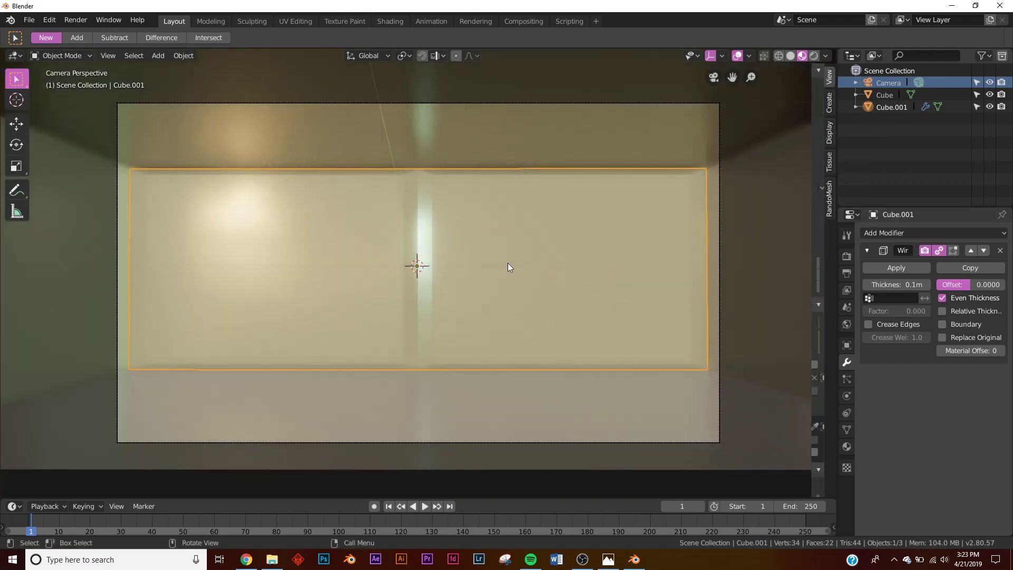
{"action": "mouse_move", "coordinate": [508, 248]}
{"action": "middle_mouse_down"}
{"action": "mouse_move", "coordinate": [507, 265]}
{"action": "mouse_move", "coordinate": [565, 279]}
{"action": "mouse_move", "coordinate": [521, 262]}
{"action": "middle_mouse_up"}
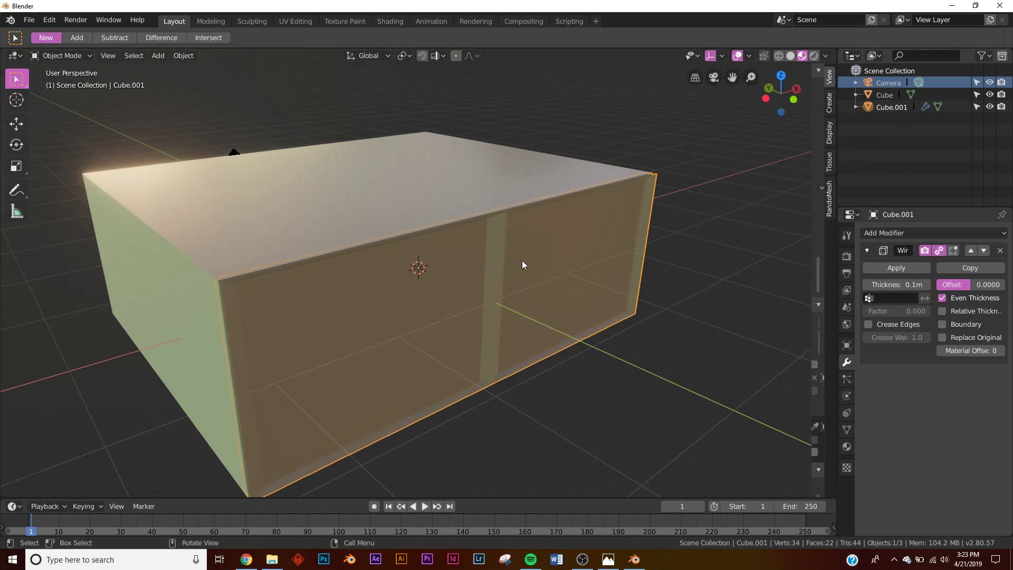
{"action": "key", "text": "KP_0"}
Step: Give the window object a new glass material with Transmission 1.000 and Roughness 0.000
{"action": "left_click", "coordinate": [847, 447]}
{"action": "left_click", "coordinate": [930, 287]}
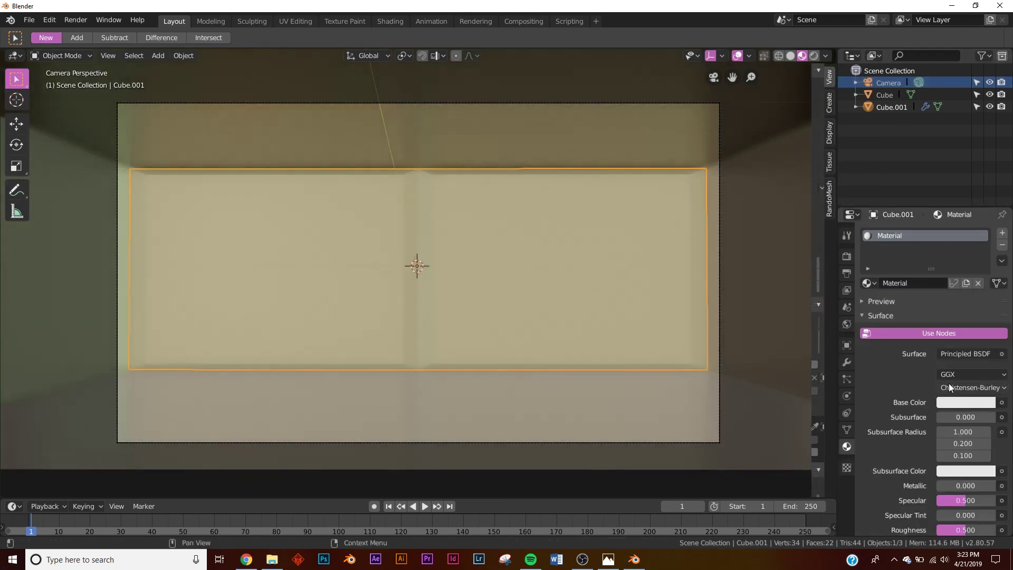
{"action": "scroll", "coordinate": [949, 383], "scroll_direction": "down", "scroll_amount": 6}
{"action": "scroll", "coordinate": [948, 381], "scroll_direction": "down", "scroll_amount": 3}
{"action": "left_click_drag", "start_coordinate": [960, 416], "coordinate": [995, 416]}
{"action": "scroll", "coordinate": [965, 416], "scroll_direction": "up", "scroll_amount": 3}
{"action": "left_click_drag", "start_coordinate": [965, 361], "coordinate": [937, 361]}
Step: Enable Screen Space Refraction and Subsurface Translucency in the glass material's settings
{"action": "scroll", "coordinate": [888, 362], "scroll_direction": "down", "scroll_amount": 7}
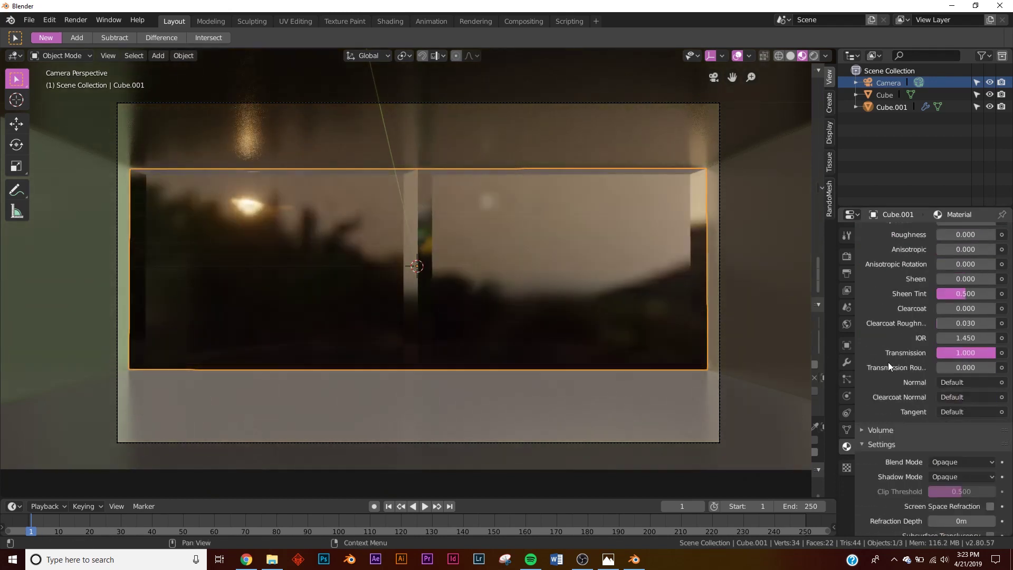
{"action": "left_click", "coordinate": [881, 390]}
{"action": "left_click", "coordinate": [882, 390]}
{"action": "left_click", "coordinate": [882, 391]}
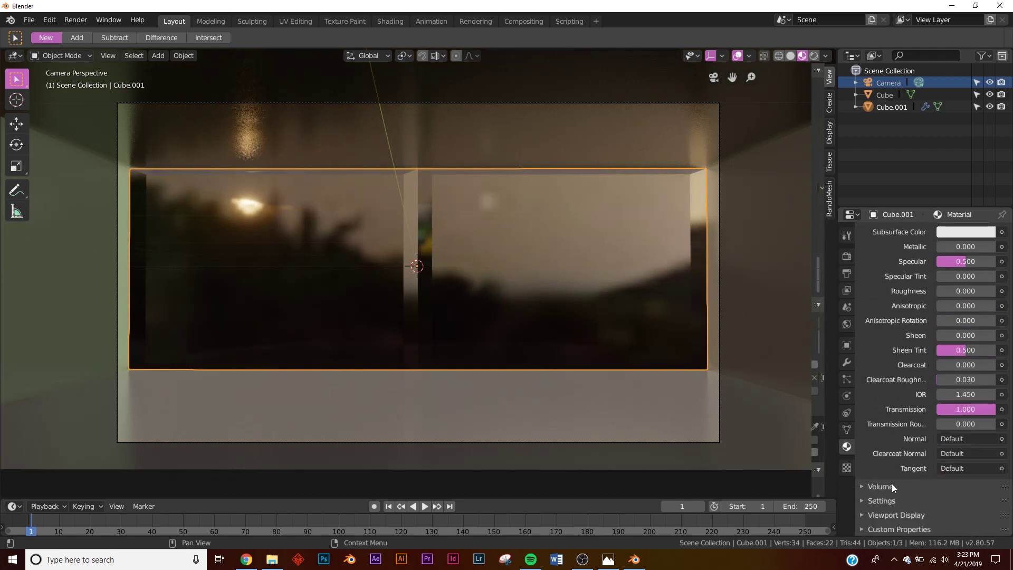
{"action": "left_click", "coordinate": [880, 501]}
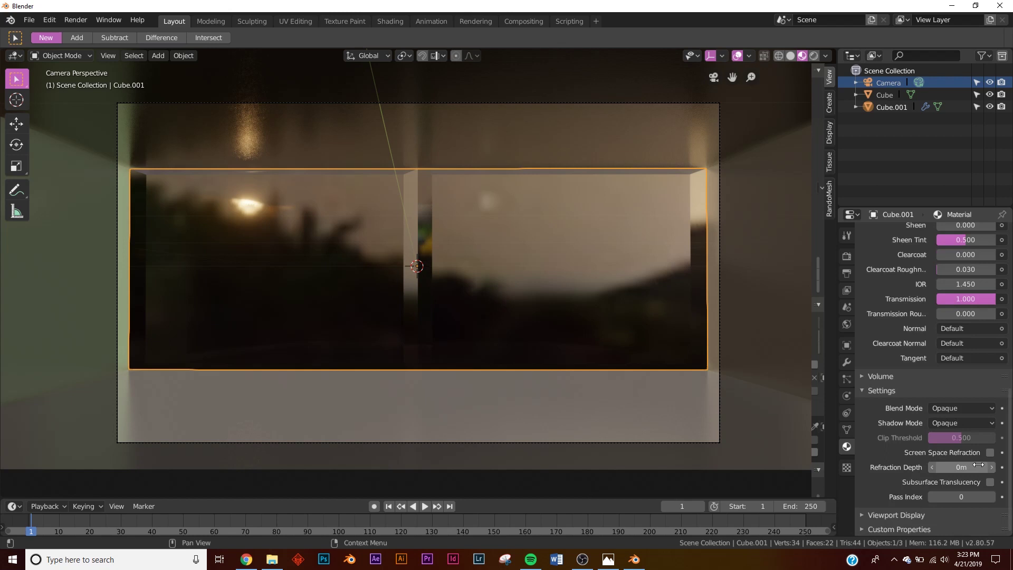
{"action": "left_click", "coordinate": [990, 452]}
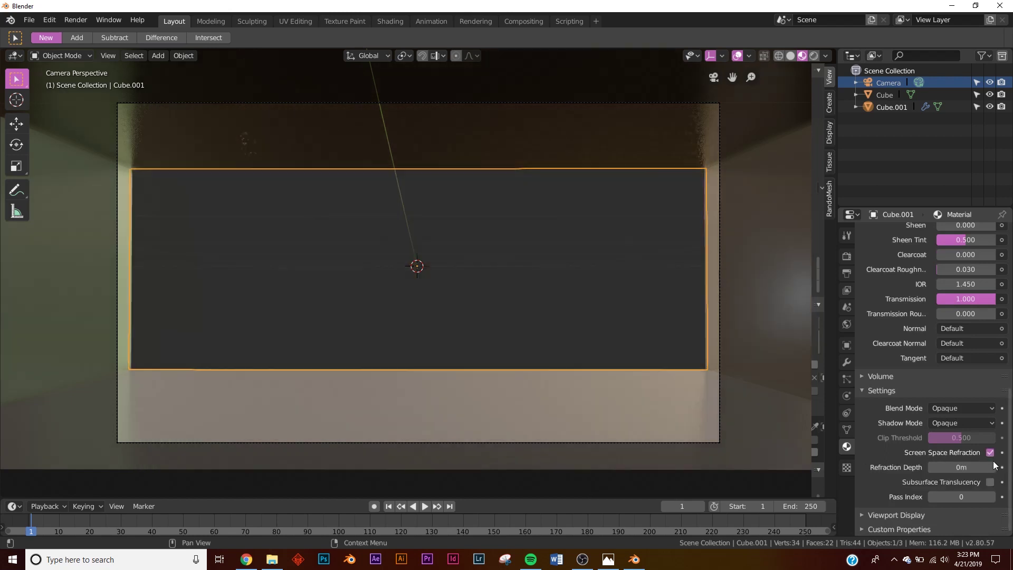
{"action": "left_click", "coordinate": [990, 482]}
{"action": "middle_click_drag", "start_coordinate": [579, 265], "coordinate": [349, 266]}
{"action": "key", "text": "KP_0"}
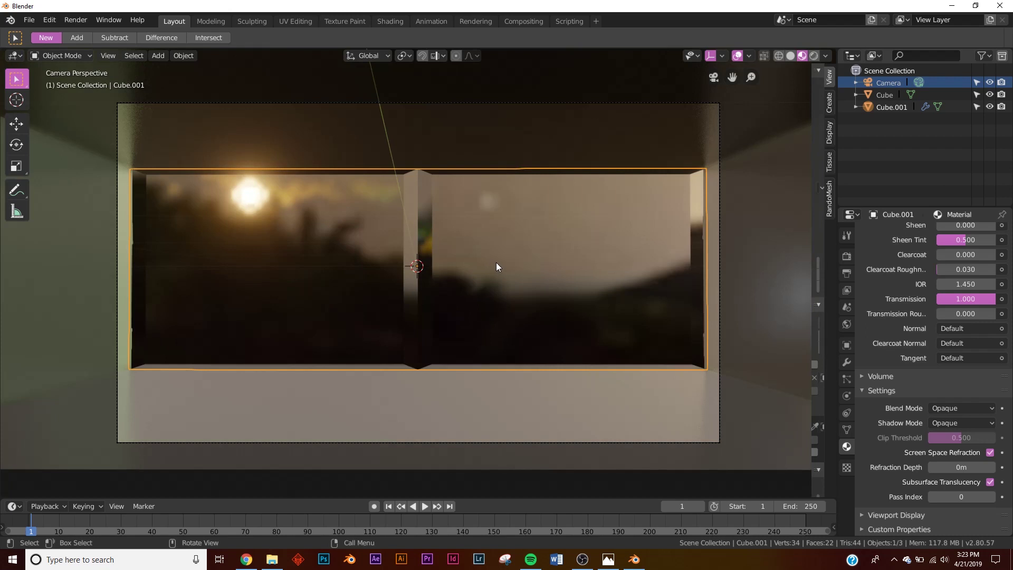
Step: Add a second material to the window object with Metallic 1.000 and a dark grey base color for the frame
{"action": "scroll", "coordinate": [960, 317], "scroll_direction": "up", "scroll_amount": 15}
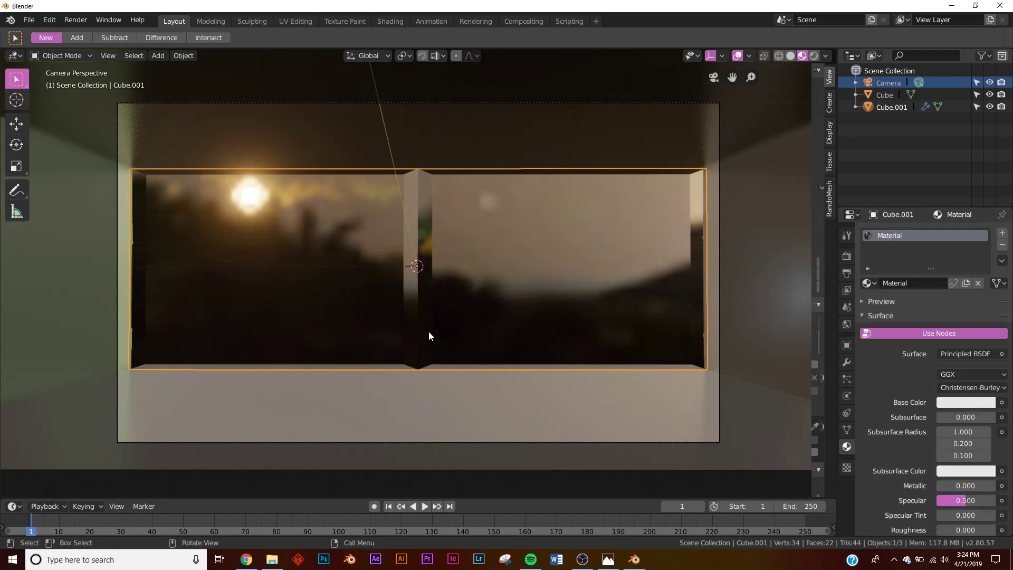
{"action": "left_click", "coordinate": [1001, 232]}
{"action": "left_click", "coordinate": [945, 308]}
{"action": "scroll", "coordinate": [969, 408], "scroll_direction": "down", "scroll_amount": 4}
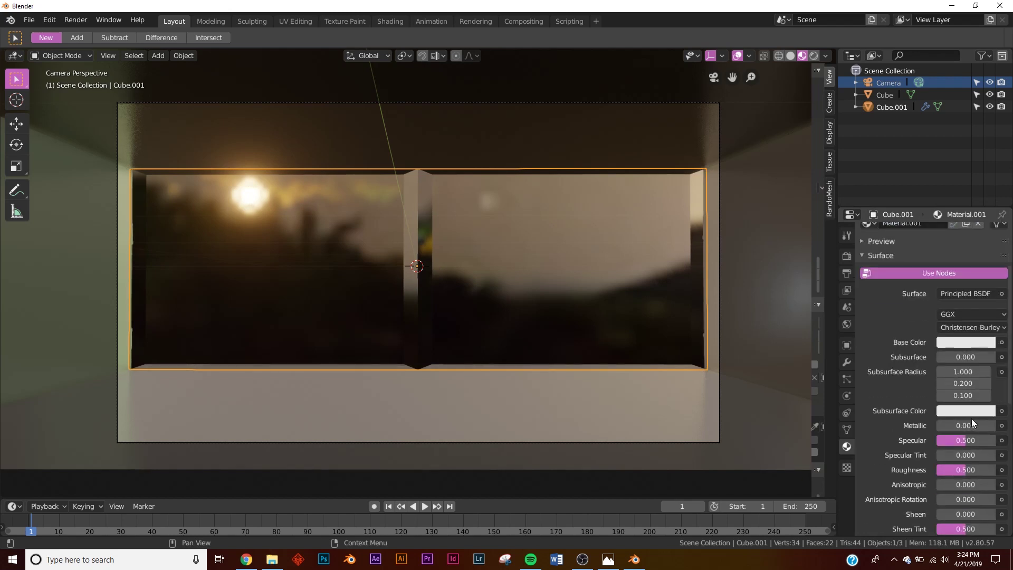
{"action": "left_click", "coordinate": [965, 342]}
{"action": "left_click", "coordinate": [985, 246]}
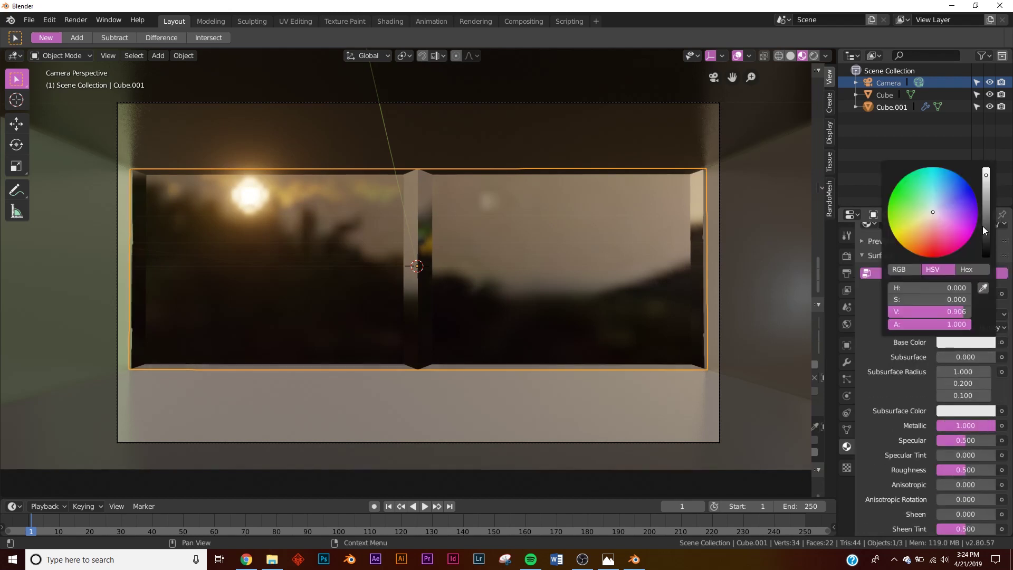
Step: Set the Wireframe modifier's Material Offset to 2 so the window frame uses the dark metallic material
{"action": "left_click", "coordinate": [846, 362]}
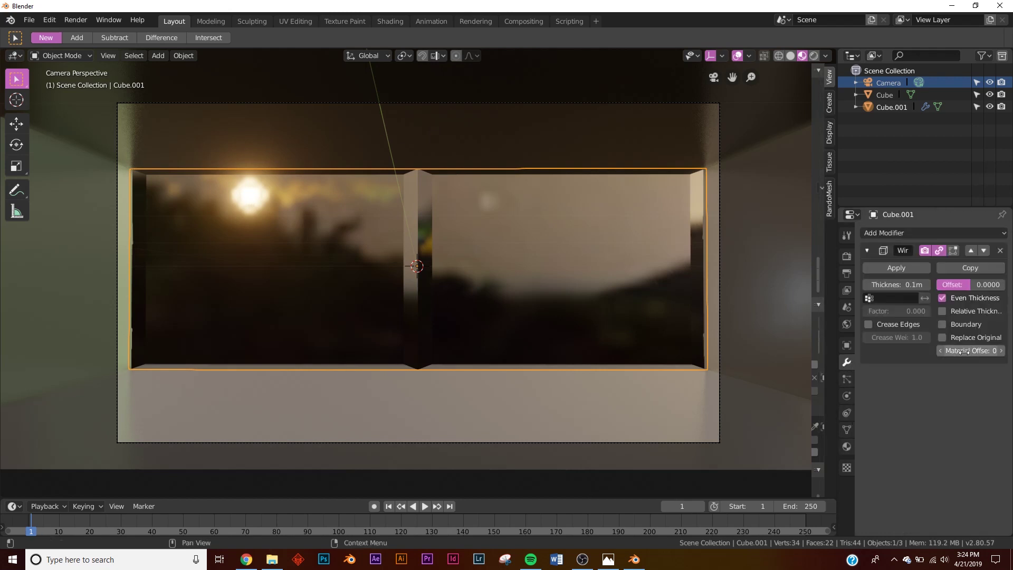
{"action": "left_click", "coordinate": [973, 352]}
{"action": "type", "text": "2"}
{"action": "key", "text": "Return"}
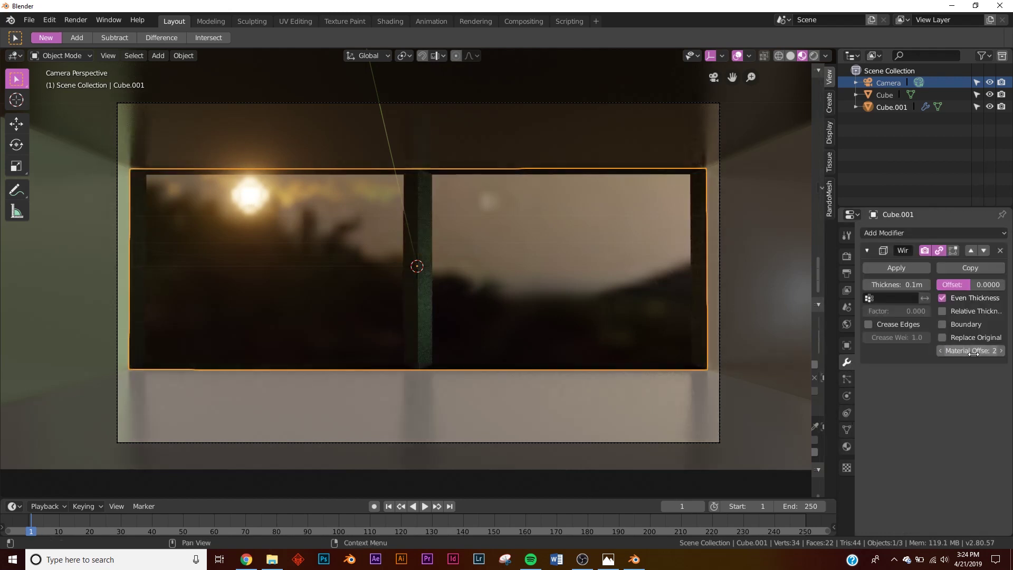
{"action": "scroll", "coordinate": [444, 318], "scroll_direction": "up", "scroll_amount": 6}
{"action": "scroll", "coordinate": [446, 207], "scroll_direction": "down", "scroll_amount": 5}
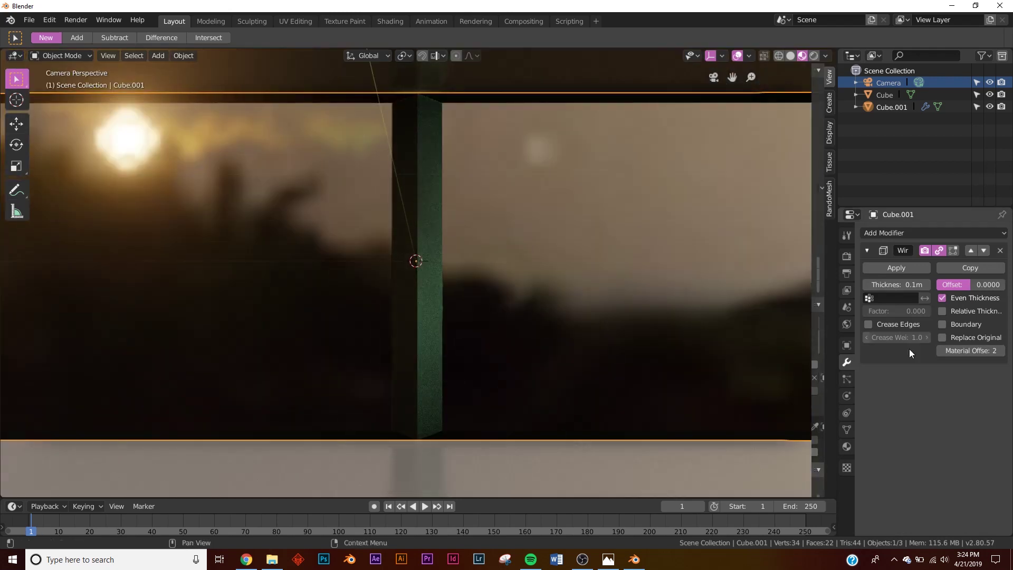
Step: Check the window object's material slots against the Wireframe modifier's Material Offset
{"action": "left_click", "coordinate": [846, 447]}
{"action": "scroll", "coordinate": [950, 285], "scroll_direction": "up", "scroll_amount": 4}
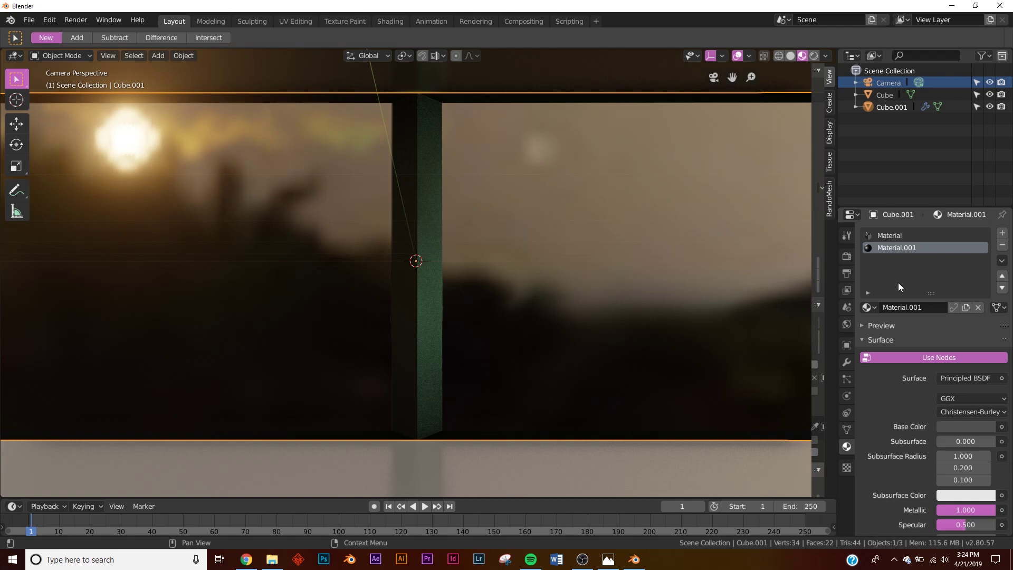
{"action": "left_click", "coordinate": [846, 363]}
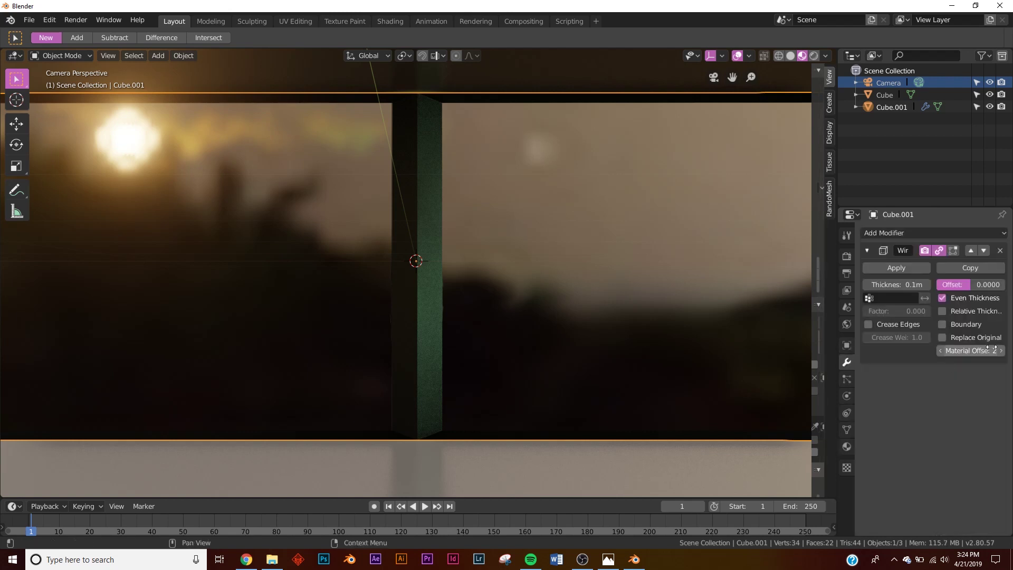
{"action": "left_click", "coordinate": [967, 351]}
{"action": "key", "text": "Return"}
{"action": "scroll", "coordinate": [421, 191], "scroll_direction": "down", "scroll_amount": 3}
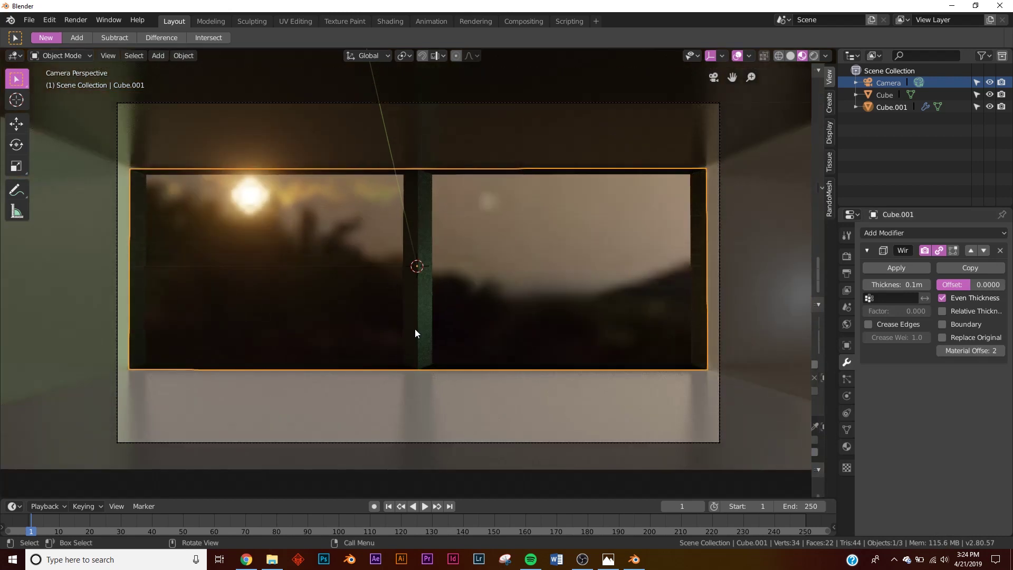
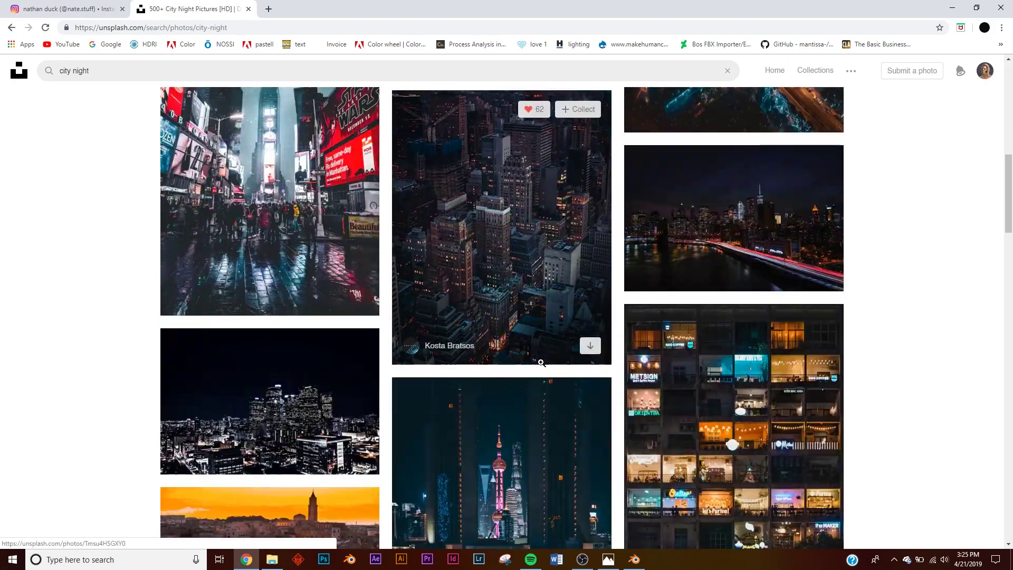
Step: Look through the city night photos and download the neon-soaked Tokyo street image
{"action": "scroll", "coordinate": [538, 357], "scroll_direction": "up", "scroll_amount": 5}
{"action": "scroll", "coordinate": [541, 362], "scroll_direction": "down", "scroll_amount": 7}
{"action": "scroll", "coordinate": [541, 362], "scroll_direction": "down", "scroll_amount": 6}
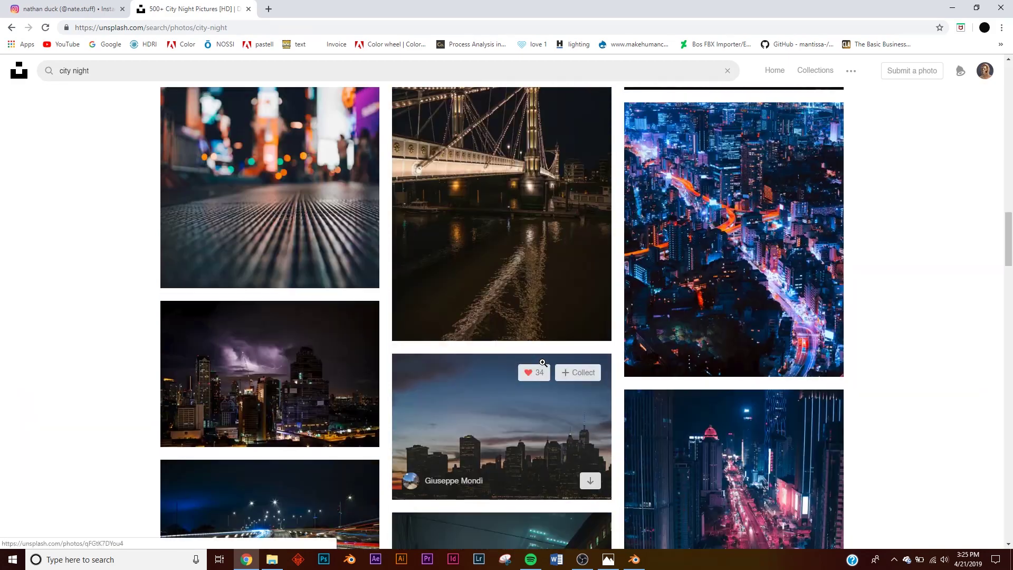
{"action": "scroll", "coordinate": [865, 402], "scroll_direction": "down", "scroll_amount": 7}
{"action": "scroll", "coordinate": [446, 363], "scroll_direction": "up", "scroll_amount": 3}
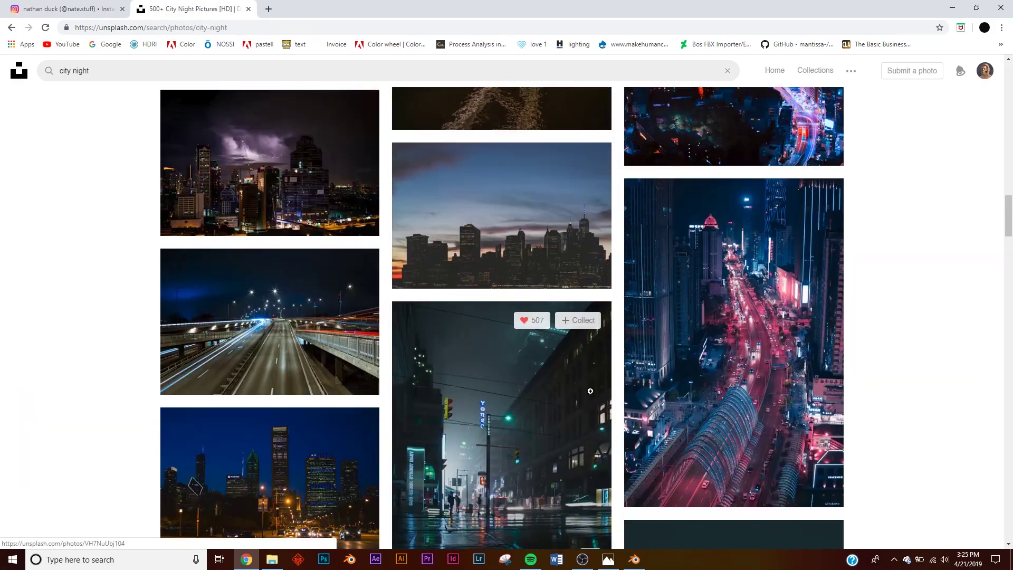
{"action": "scroll", "coordinate": [506, 448], "scroll_direction": "down", "scroll_amount": 5}
{"action": "scroll", "coordinate": [507, 448], "scroll_direction": "down", "scroll_amount": 5}
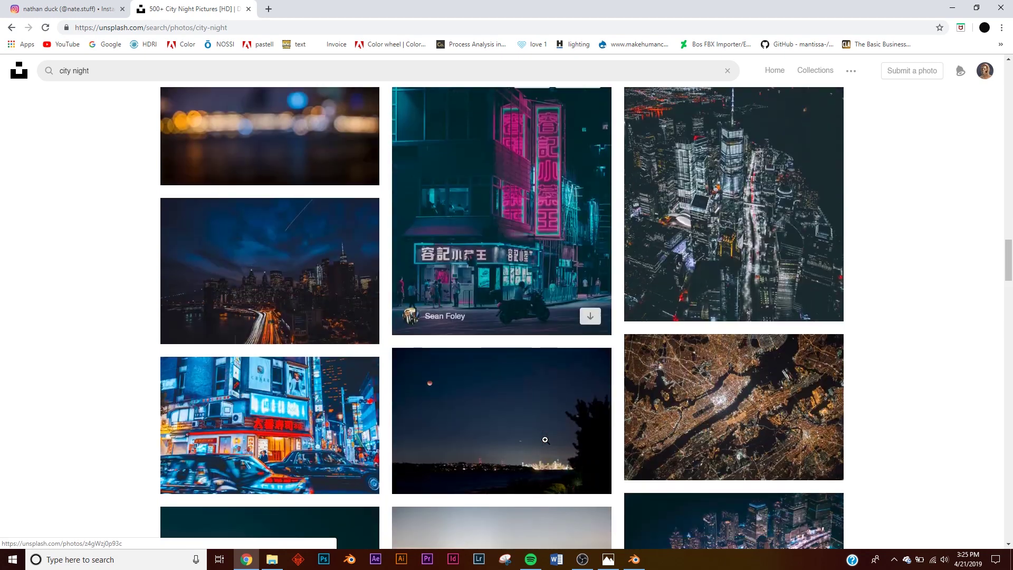
{"action": "scroll", "coordinate": [691, 333], "scroll_direction": "up", "scroll_amount": 3}
{"action": "scroll", "coordinate": [691, 333], "scroll_direction": "down", "scroll_amount": 5}
{"action": "scroll", "coordinate": [692, 333], "scroll_direction": "up", "scroll_amount": 10}
{"action": "scroll", "coordinate": [605, 290], "scroll_direction": "down", "scroll_amount": 6}
{"action": "scroll", "coordinate": [604, 290], "scroll_direction": "down", "scroll_amount": 4}
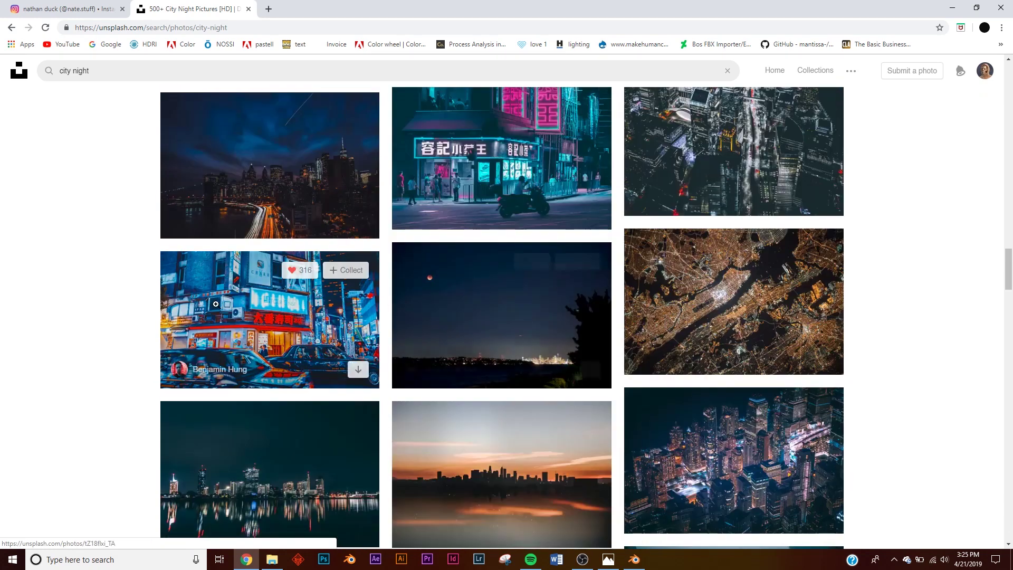
{"action": "left_click", "coordinate": [305, 263]}
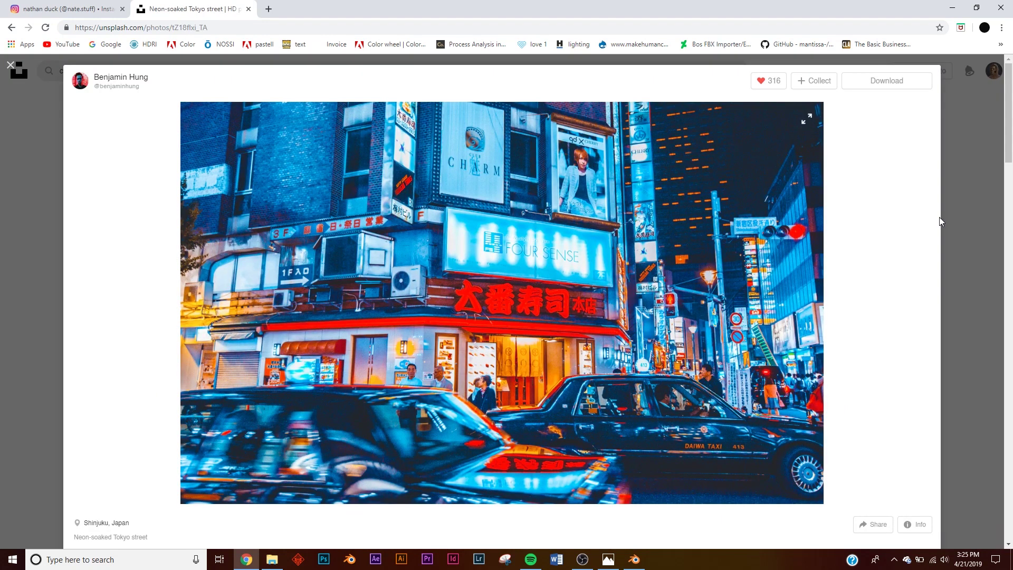
{"action": "left_click", "coordinate": [890, 83]}
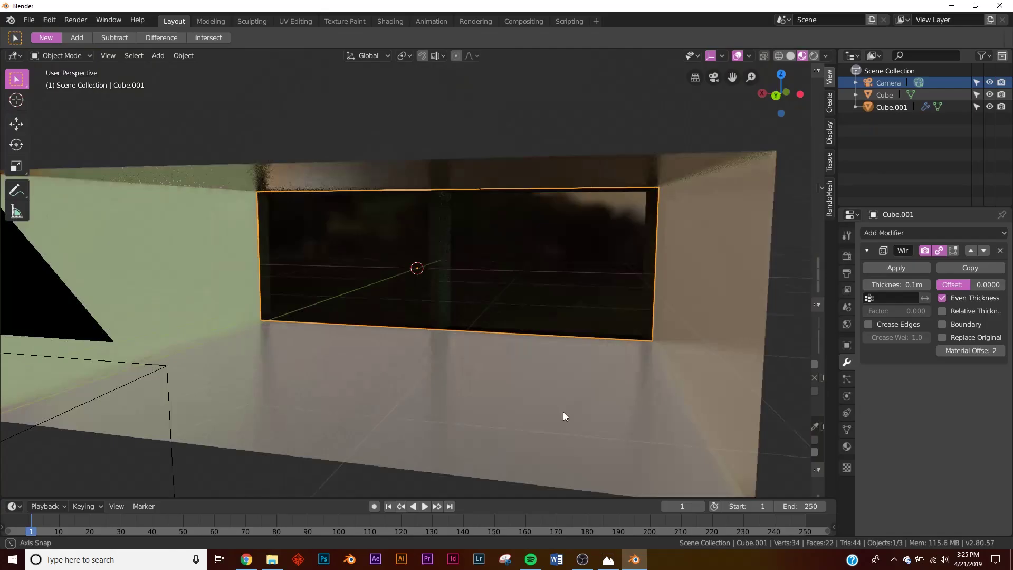
Step: Switch to Blender and search the add-ons in Preferences for "image" to check that Import Images as Planes is enabled
{"action": "middle_click_drag", "start_coordinate": [562, 412], "coordinate": [558, 355]}
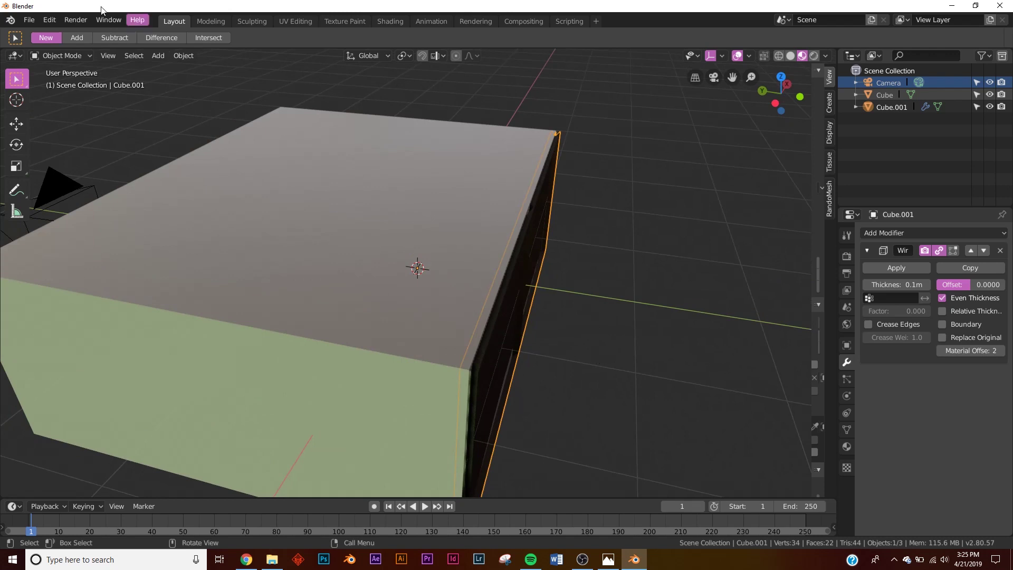
{"action": "left_click", "coordinate": [49, 21]}
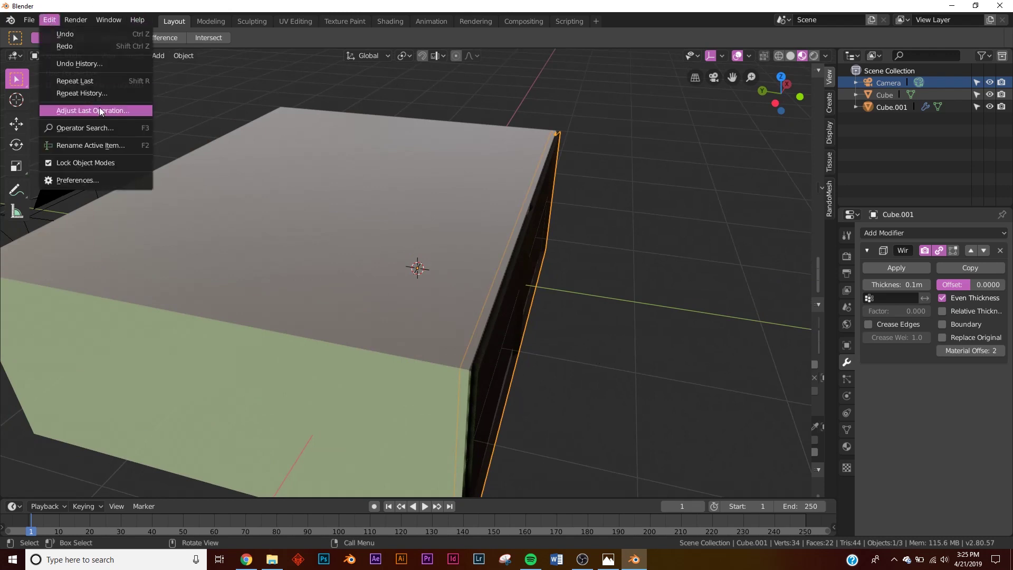
{"action": "left_click", "coordinate": [90, 179]}
{"action": "left_click", "coordinate": [323, 61]}
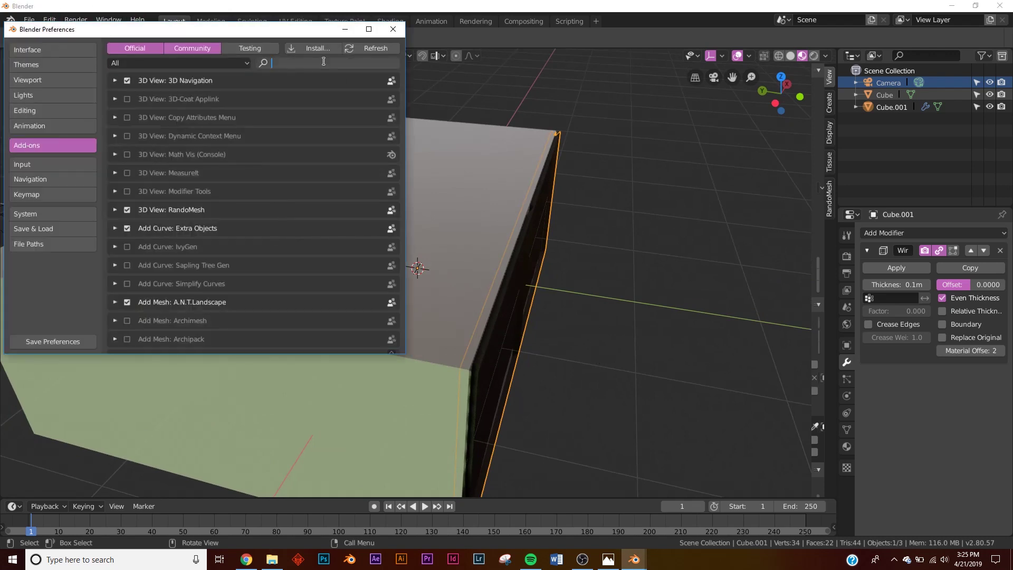
{"action": "type", "text": "image"}
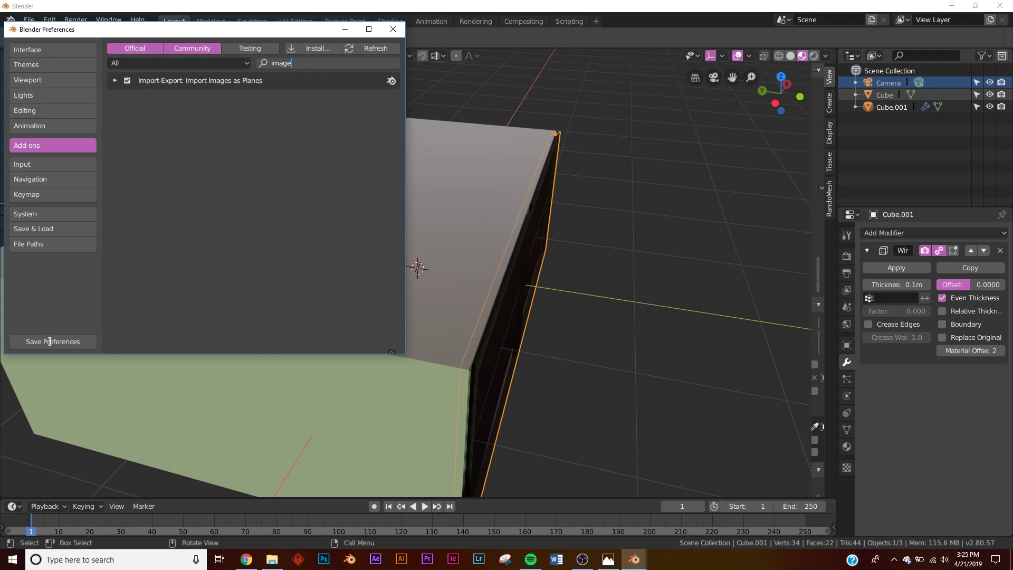
{"action": "left_click", "coordinate": [393, 29]}
Step: Start Import Images as Planes and choose the downloaded Tokyo street photo from the Desktop folder
{"action": "middle_click_drag", "start_coordinate": [528, 237], "coordinate": [685, 212]}
{"action": "key", "text": "shift+a"}
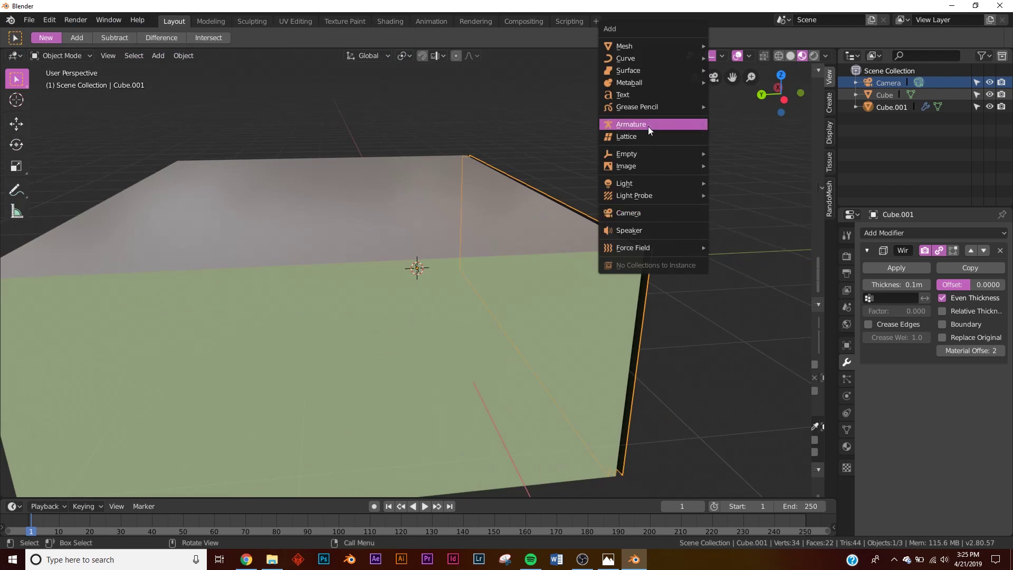
{"action": "mouse_move", "coordinate": [640, 165]}
{"action": "left_click", "coordinate": [737, 189]}
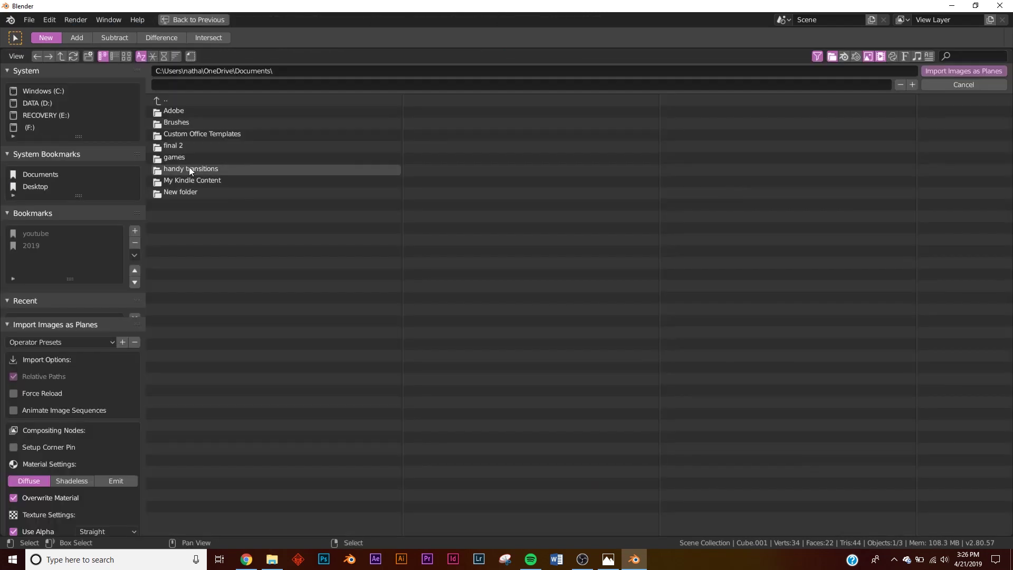
{"action": "left_click", "coordinate": [31, 188]}
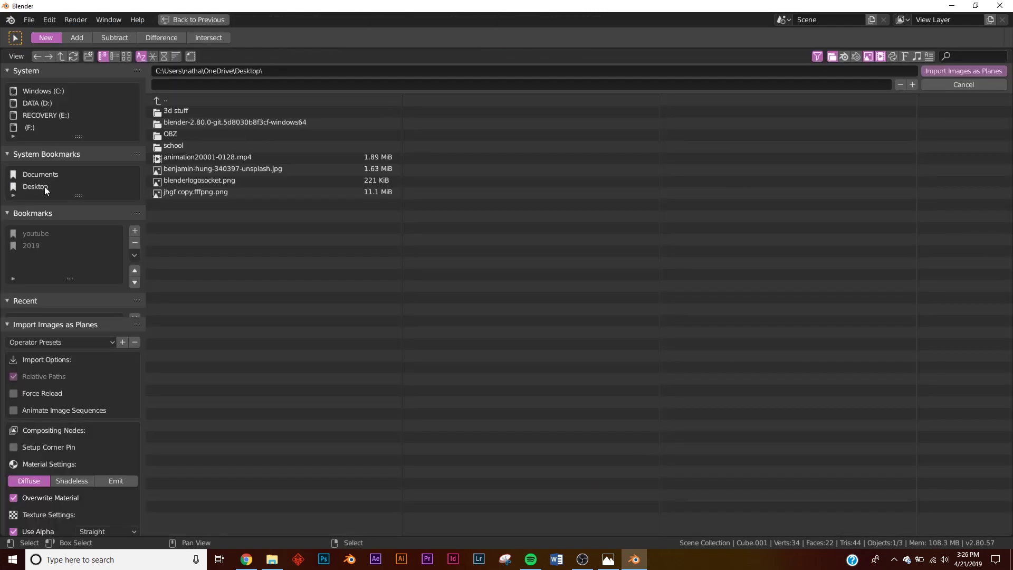
{"action": "left_click", "coordinate": [198, 167]}
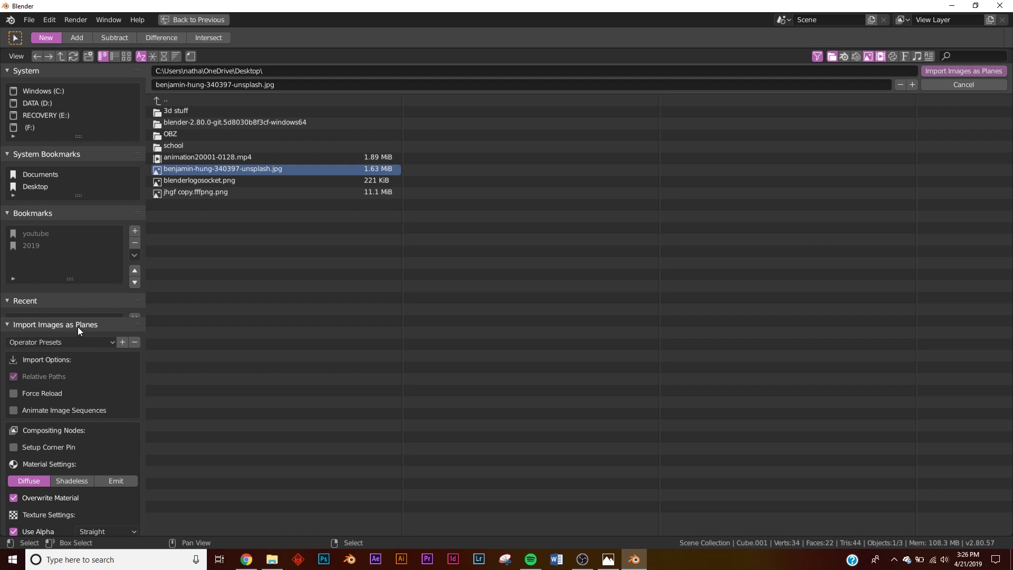
Step: Set the import material to Emit with Strength 30 and import the photo as a plane
{"action": "left_click", "coordinate": [112, 481]}
{"action": "scroll", "coordinate": [115, 469], "scroll_direction": "down", "scroll_amount": 4}
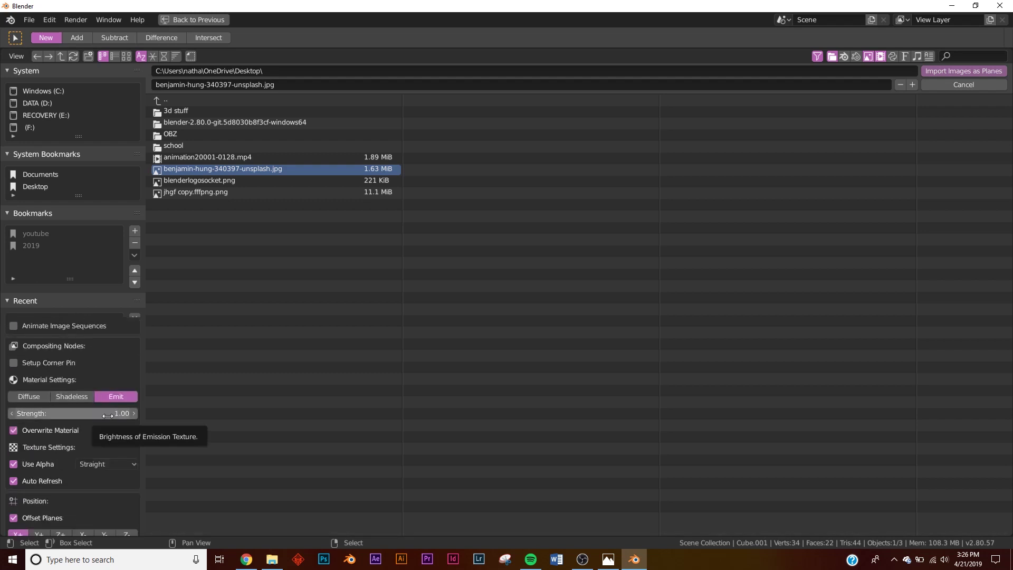
{"action": "left_click", "coordinate": [107, 414]}
{"action": "type", "text": "30"}
{"action": "key", "text": "Return"}
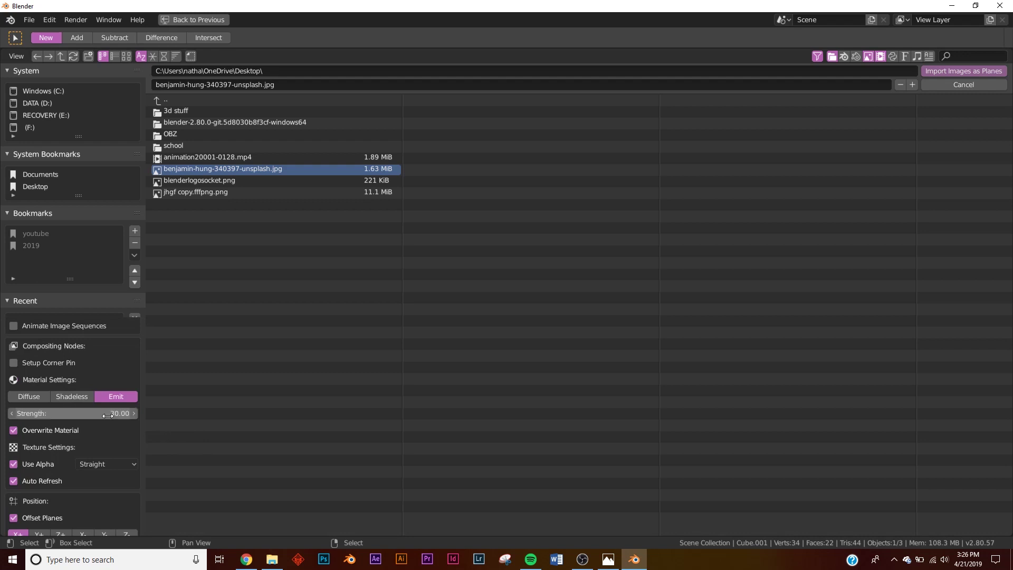
{"action": "left_click", "coordinate": [963, 71]}
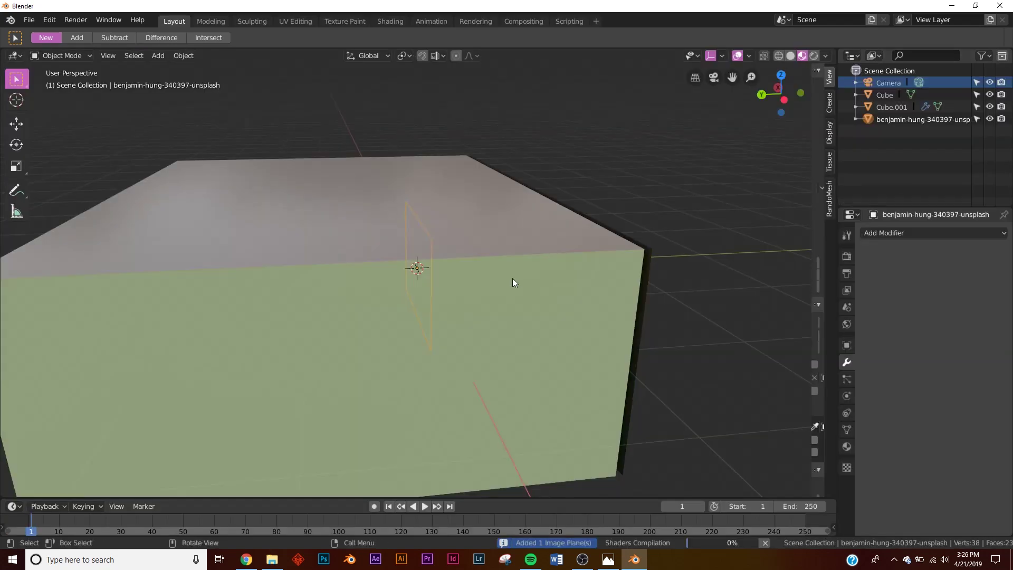
Step: Move the photo plane along the Y axis until it sits outside the room behind the window
{"action": "middle_click_drag", "start_coordinate": [598, 262], "coordinate": [69, 191]}
{"action": "left_click", "coordinate": [17, 124]}
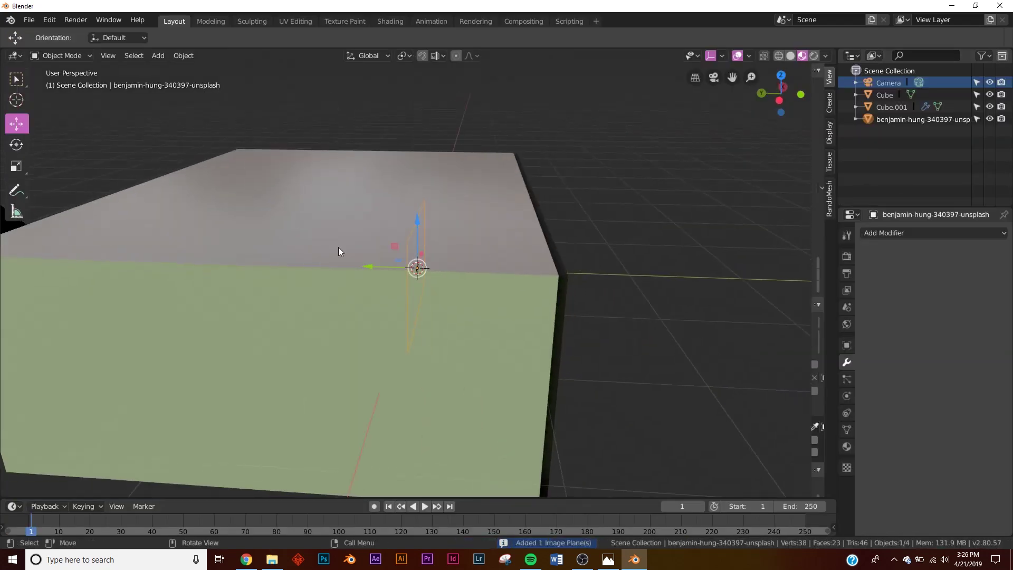
{"action": "left_click_drag", "start_coordinate": [361, 265], "coordinate": [635, 287]}
{"action": "middle_click_drag", "start_coordinate": [635, 286], "coordinate": [538, 291]}
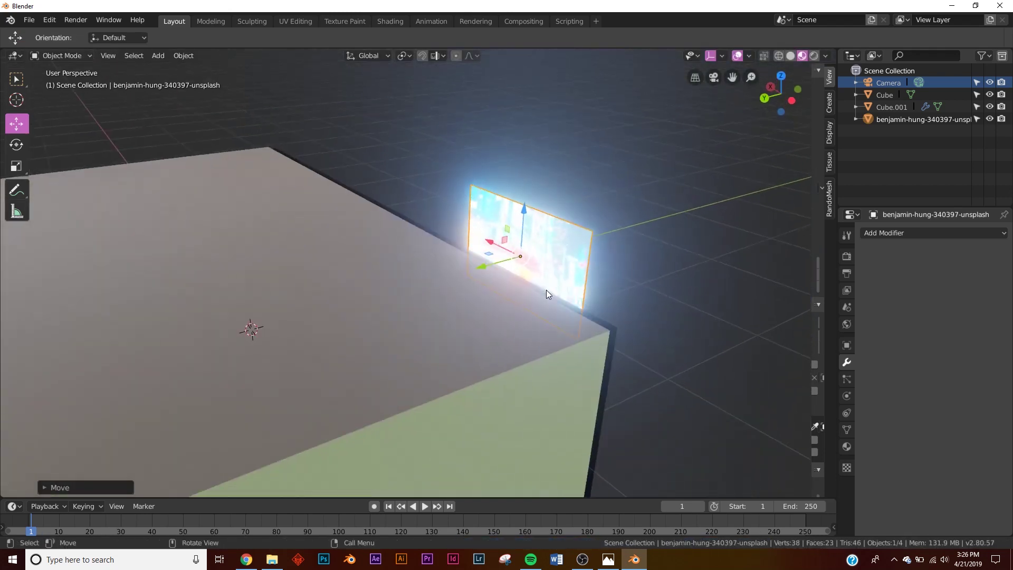
Step: In camera view, scale up the photo plane and raise it so the street scene fills the window
{"action": "key", "text": "KP_0"}
{"action": "key", "text": "s"}
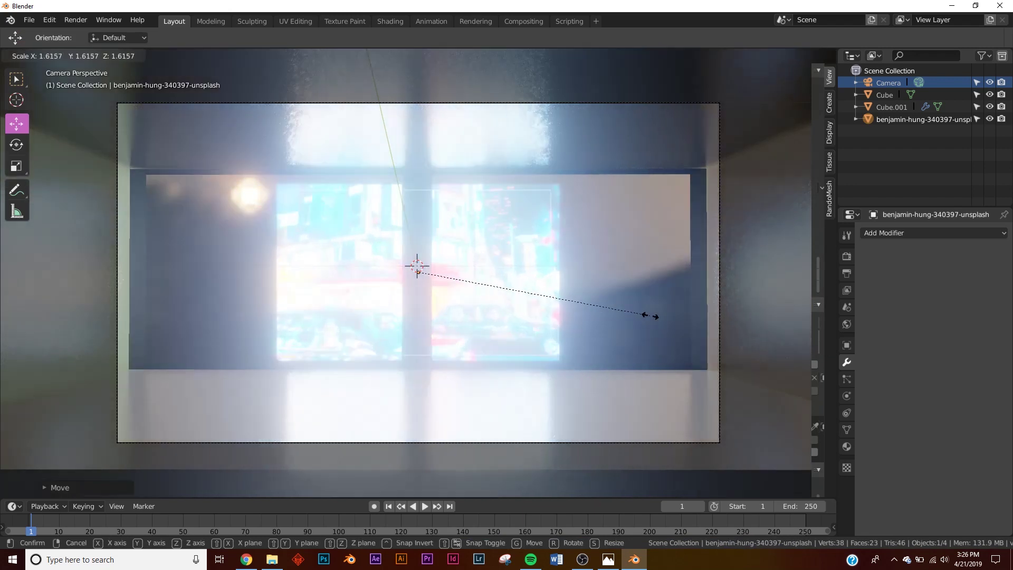
{"action": "left_click", "coordinate": [118, 316]}
{"action": "left_click_drag", "start_coordinate": [421, 226], "coordinate": [428, 155]}
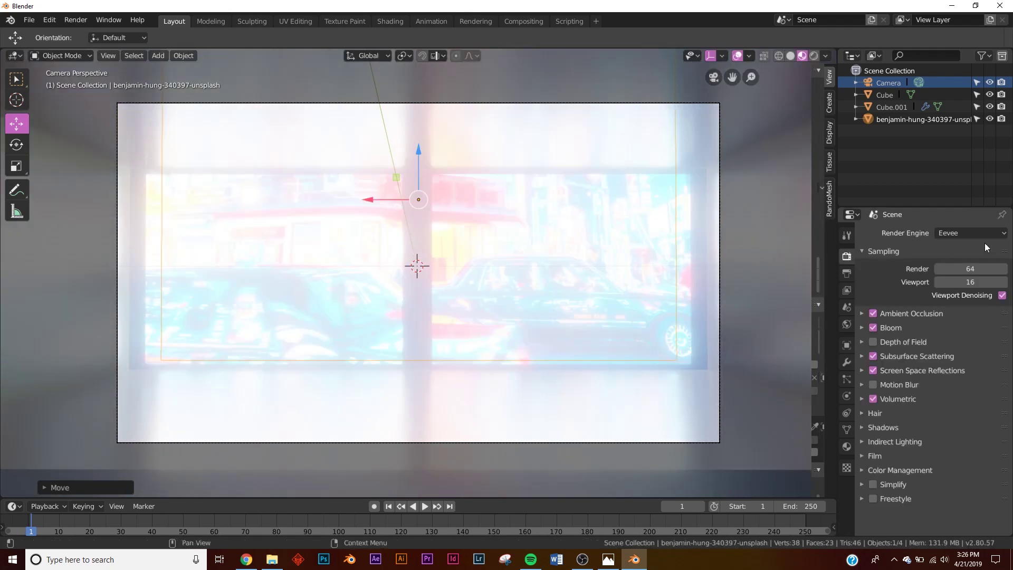
Step: Switch the render engine from Eevee to Cycles
{"action": "left_click", "coordinate": [956, 234]}
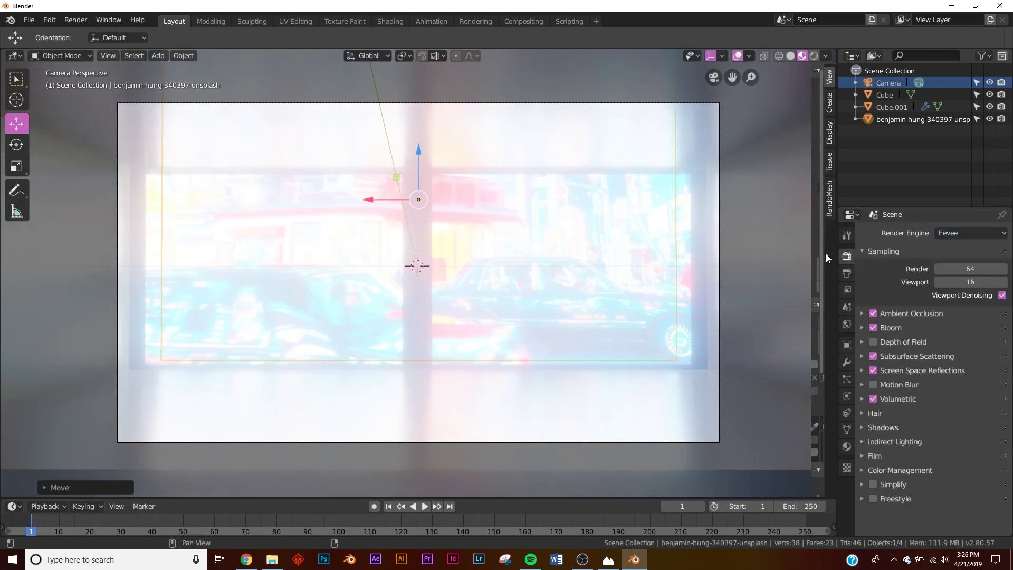
{"action": "left_click", "coordinate": [970, 232]}
{"action": "left_click", "coordinate": [968, 280]}
Step: Try a Roughness of 0.325 on the window object's glass material
{"action": "left_click", "coordinate": [643, 296]}
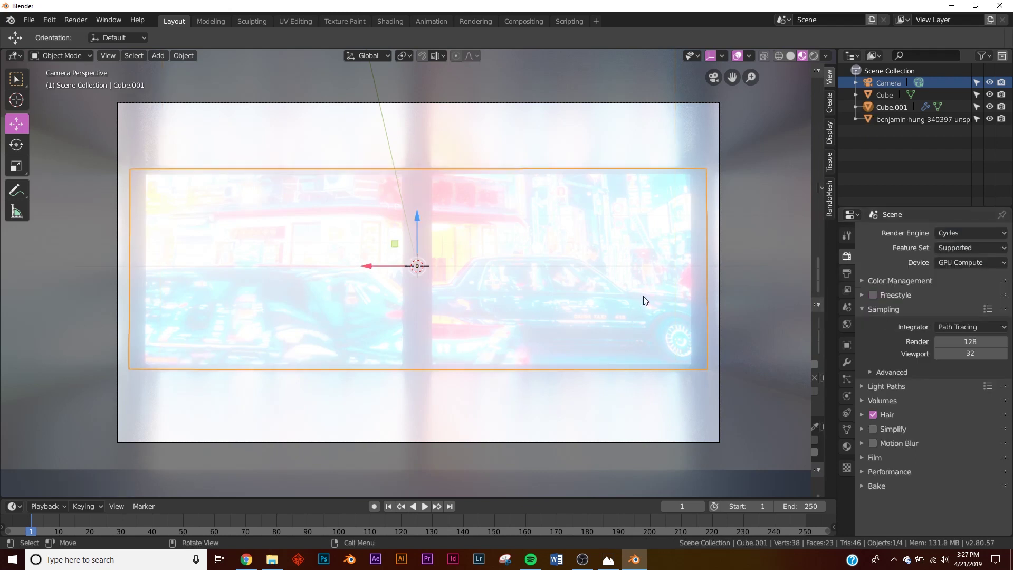
{"action": "left_click", "coordinate": [846, 446]}
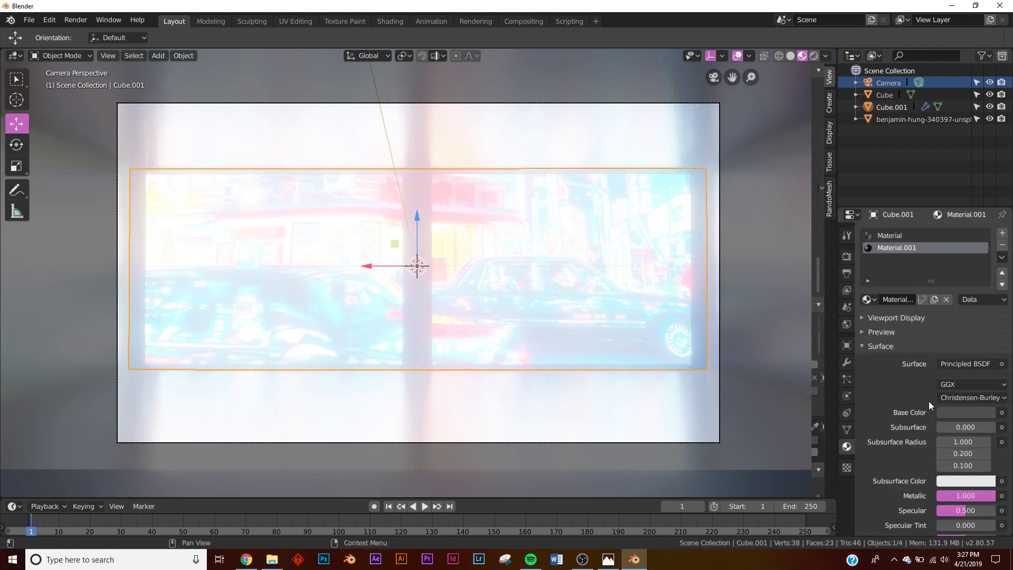
{"action": "left_click", "coordinate": [888, 235]}
{"action": "scroll", "coordinate": [941, 385], "scroll_direction": "down", "scroll_amount": 5}
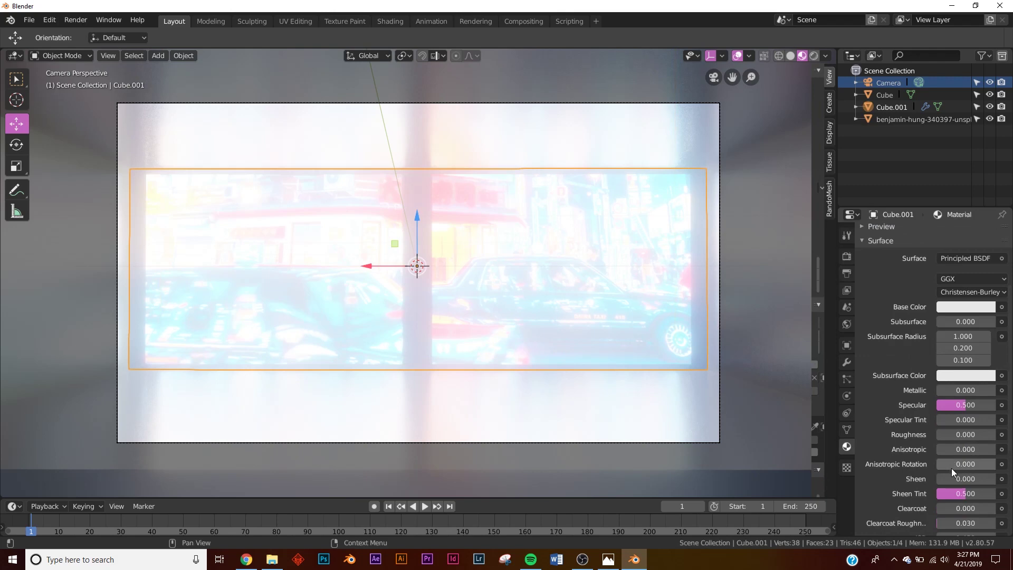
{"action": "mouse_move", "coordinate": [952, 441]}
{"action": "left_mouse_down"}
{"action": "mouse_move", "coordinate": [976, 441]}
{"action": "mouse_move", "coordinate": [957, 434]}
{"action": "left_mouse_up"}
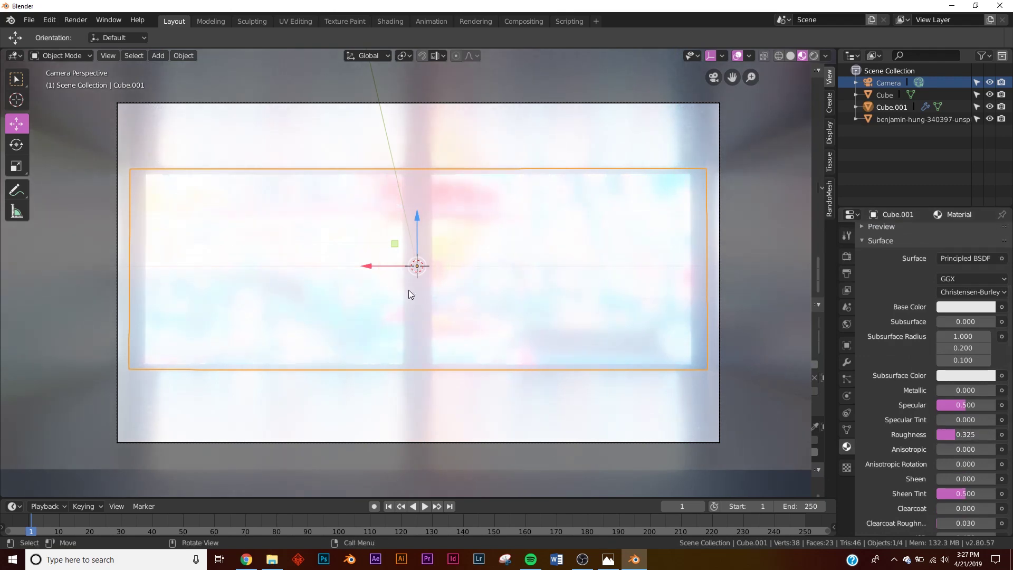
Step: Preview the camera view in Rendered shading, then undo the glass roughness change
{"action": "key", "text": "z"}
{"action": "left_click", "coordinate": [419, 264]}
{"action": "left_click", "coordinate": [649, 293], "text": "shift"}
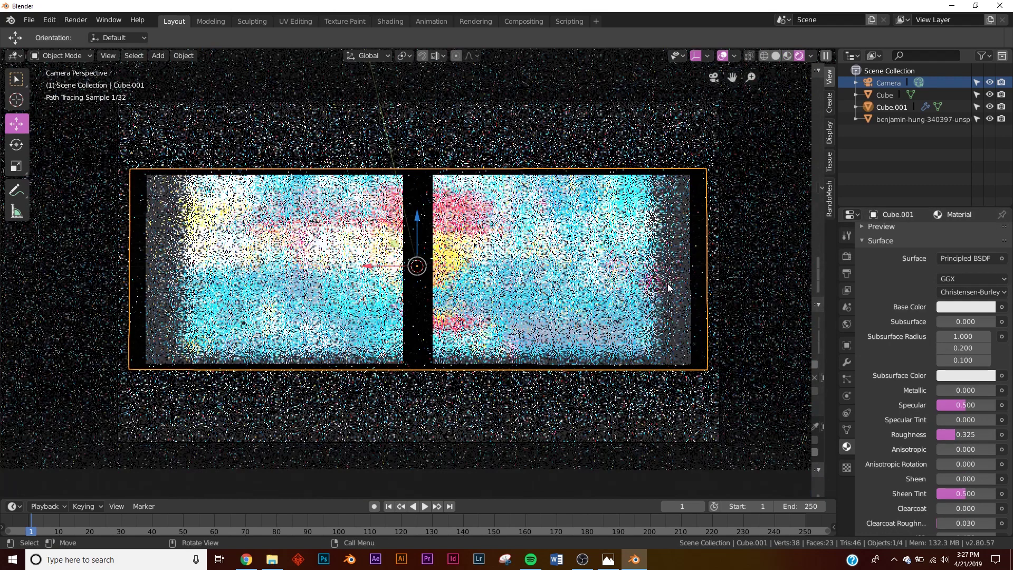
{"action": "key", "text": "ctrl+z"}
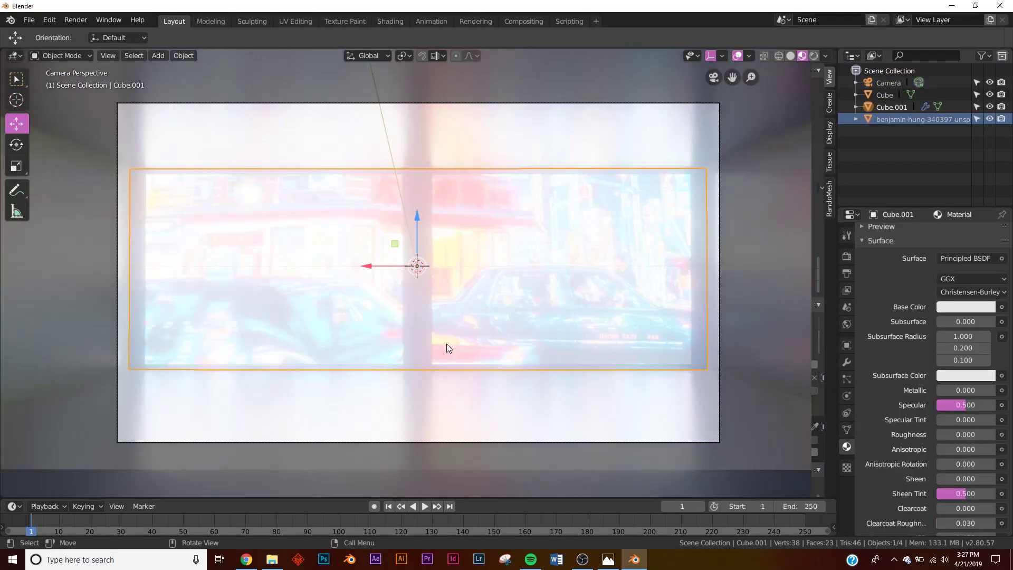
Step: Set the render engine back to Eevee and turn off Bloom
{"action": "left_click", "coordinate": [848, 256]}
{"action": "left_click", "coordinate": [971, 229]}
{"action": "left_click", "coordinate": [949, 244]}
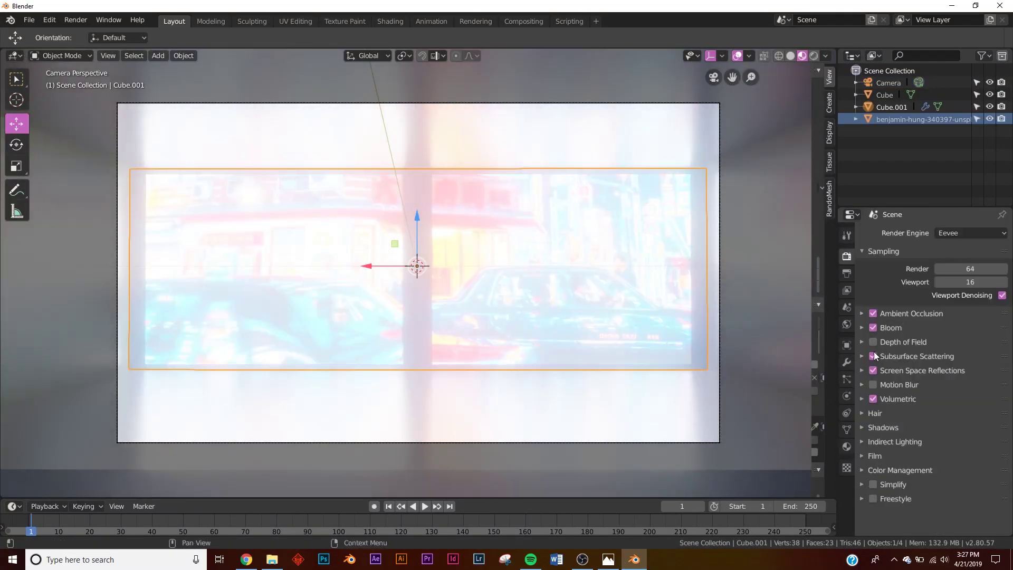
{"action": "left_click", "coordinate": [873, 328]}
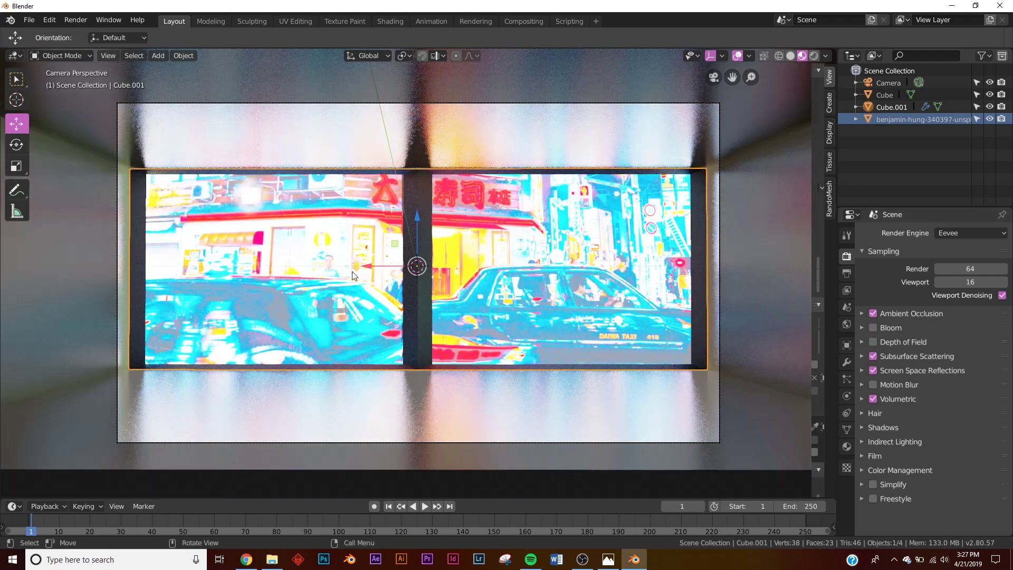
{"action": "scroll", "coordinate": [352, 275], "scroll_direction": "up", "scroll_amount": 8}
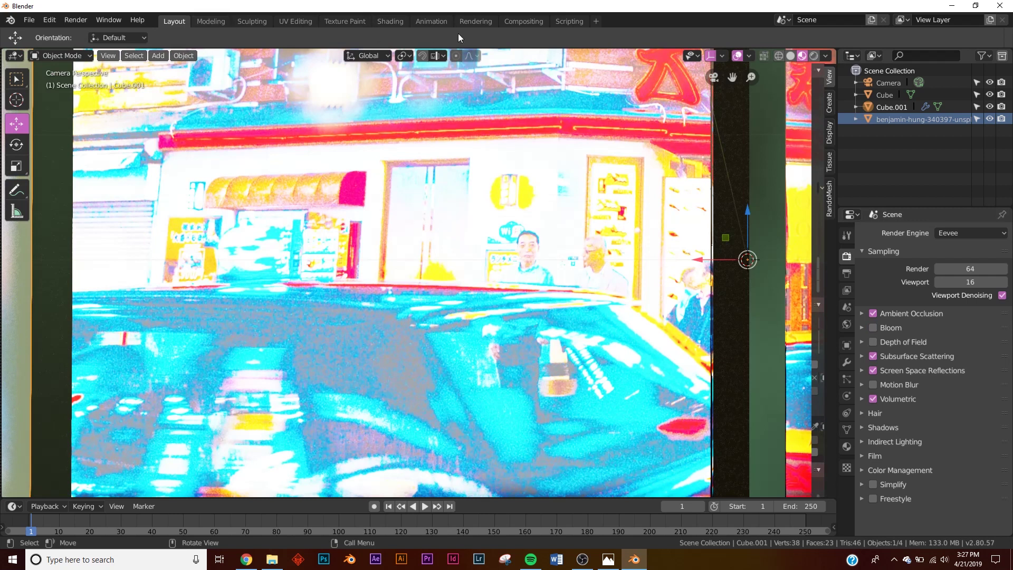
Step: Open the Shading workspace for the glass material and change its viewport to the camera view with another shading mode
{"action": "left_click", "coordinate": [390, 21]}
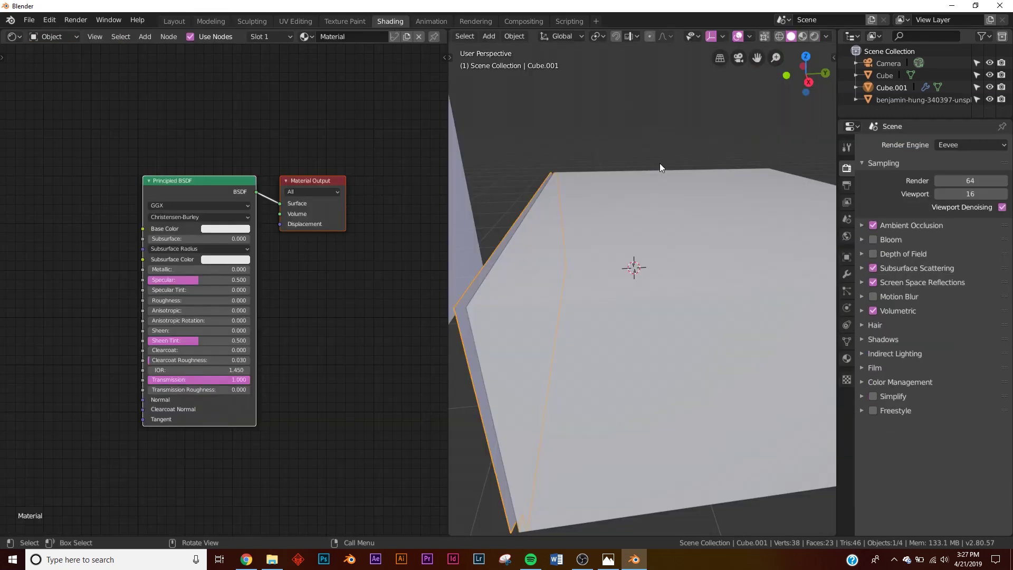
{"action": "key", "text": "KP_0"}
{"action": "scroll", "coordinate": [632, 309], "scroll_direction": "up", "scroll_amount": 5}
{"action": "key", "text": "z"}
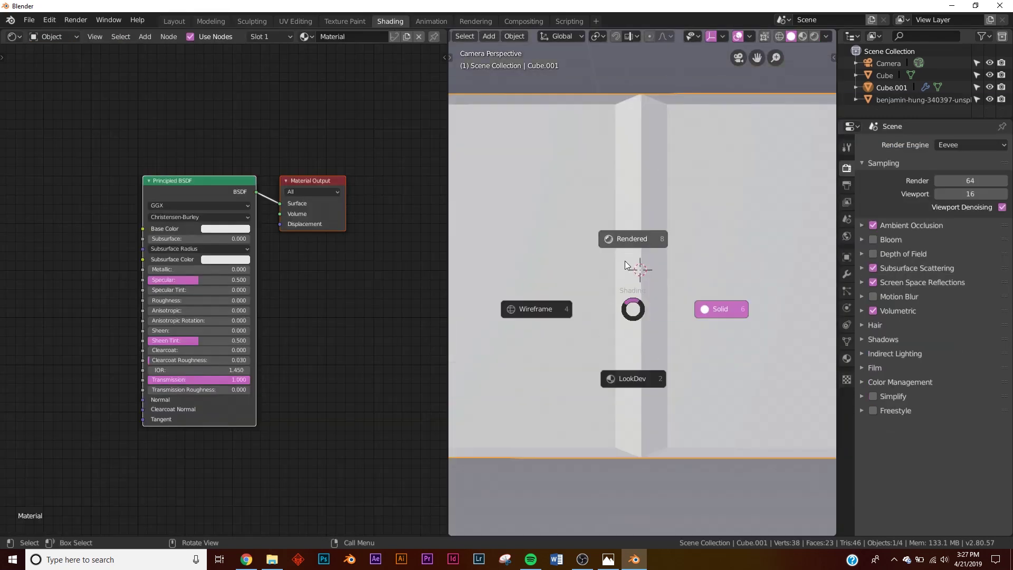
{"action": "left_click", "coordinate": [569, 355]}
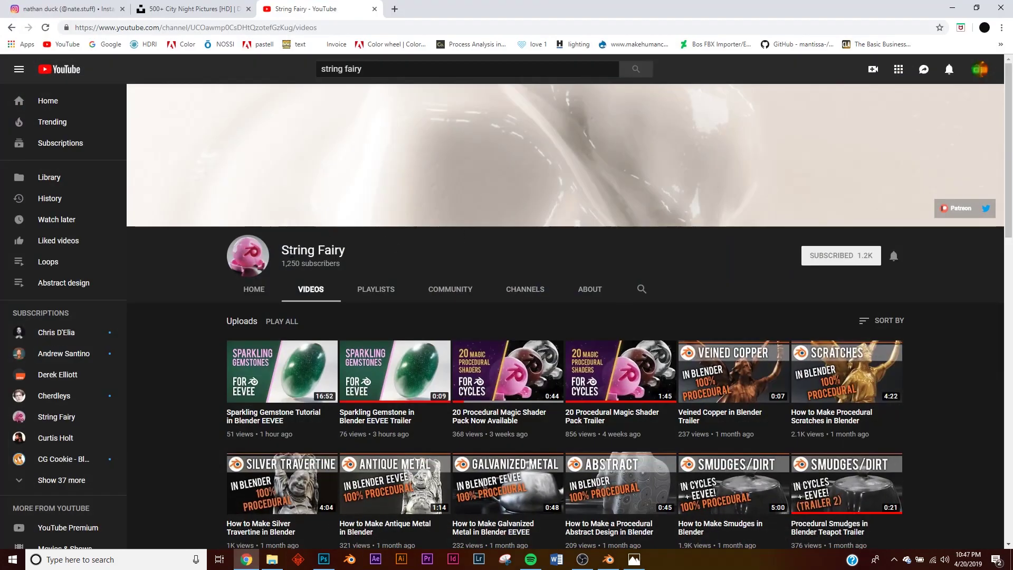
Step: Browse the String Fairy channel's uploads for procedural Blender material tutorials such as condensation and smudges
{"action": "scroll", "coordinate": [530, 319], "scroll_direction": "down", "scroll_amount": 4}
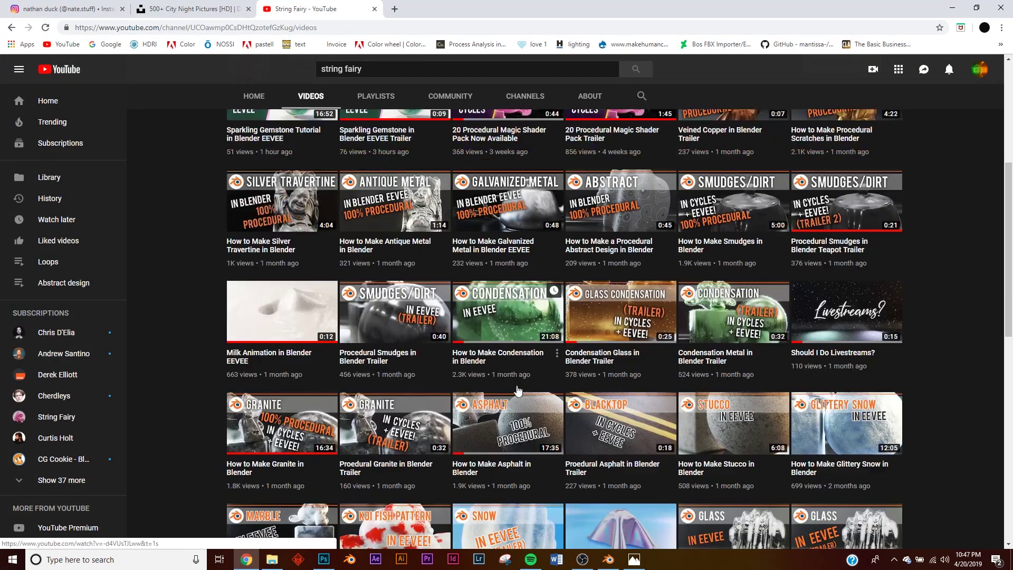
{"action": "scroll", "coordinate": [475, 337], "scroll_direction": "down", "scroll_amount": 2}
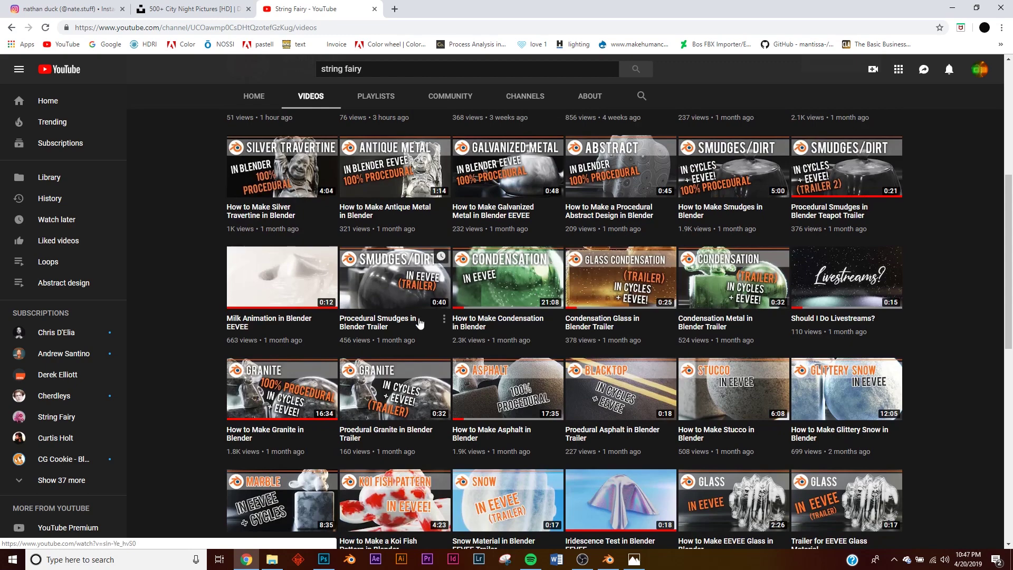
{"action": "scroll", "coordinate": [419, 323], "scroll_direction": "down", "scroll_amount": 3}
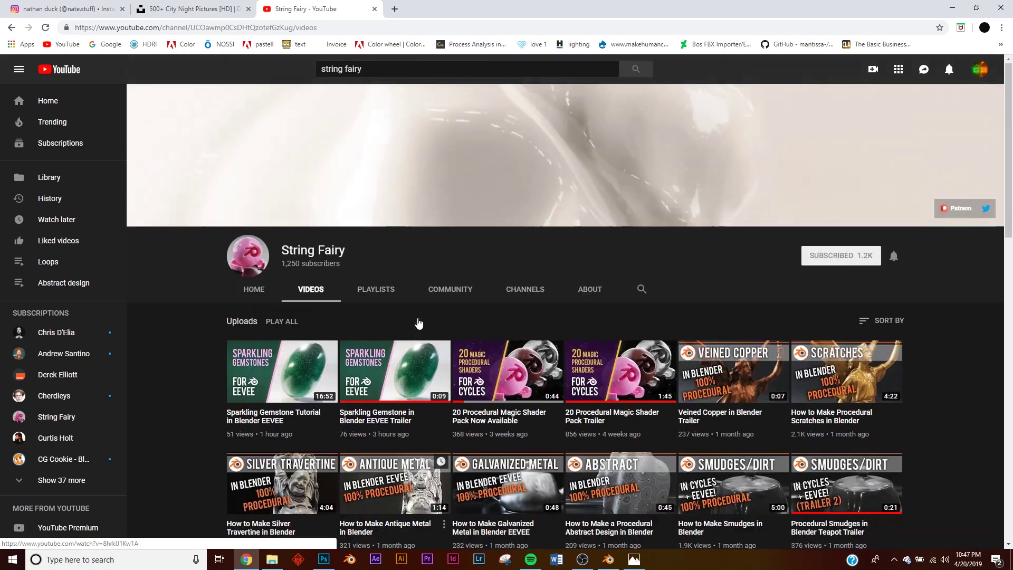
{"action": "scroll", "coordinate": [621, 307], "scroll_direction": "down", "scroll_amount": 13}
{"action": "scroll", "coordinate": [621, 307], "scroll_direction": "up", "scroll_amount": 15}
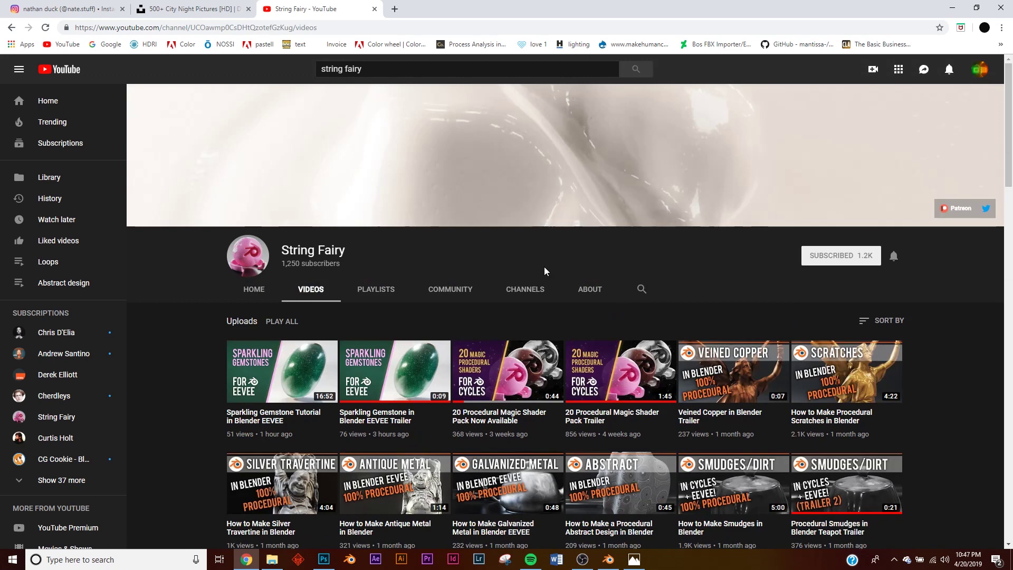
{"action": "scroll", "coordinate": [543, 270], "scroll_direction": "down", "scroll_amount": 5}
{"action": "scroll", "coordinate": [559, 259], "scroll_direction": "up", "scroll_amount": 6}
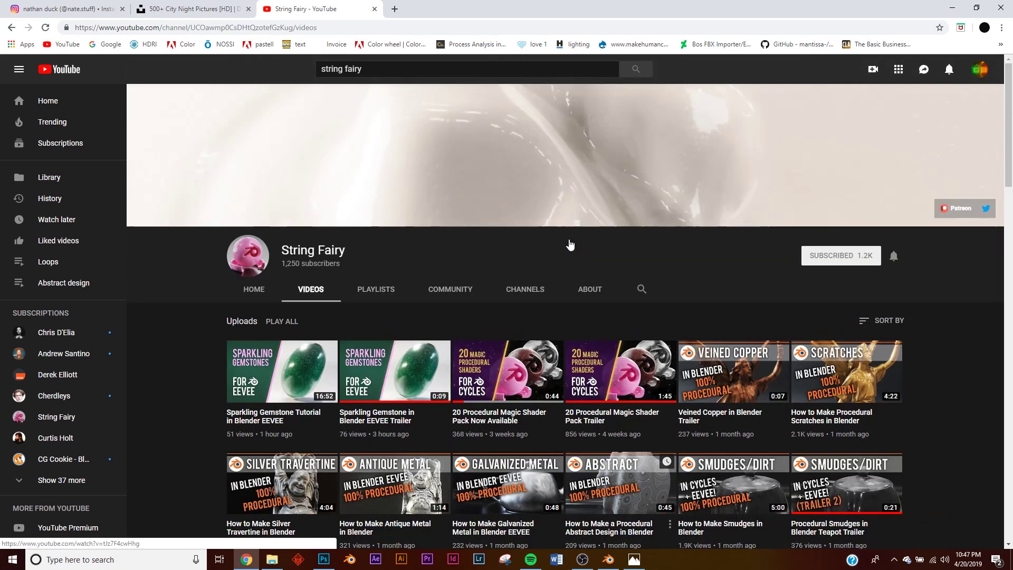
{"action": "scroll", "coordinate": [564, 264], "scroll_direction": "down", "scroll_amount": 11}
{"action": "scroll", "coordinate": [647, 229], "scroll_direction": "down", "scroll_amount": 4}
{"action": "scroll", "coordinate": [647, 229], "scroll_direction": "up", "scroll_amount": 15}
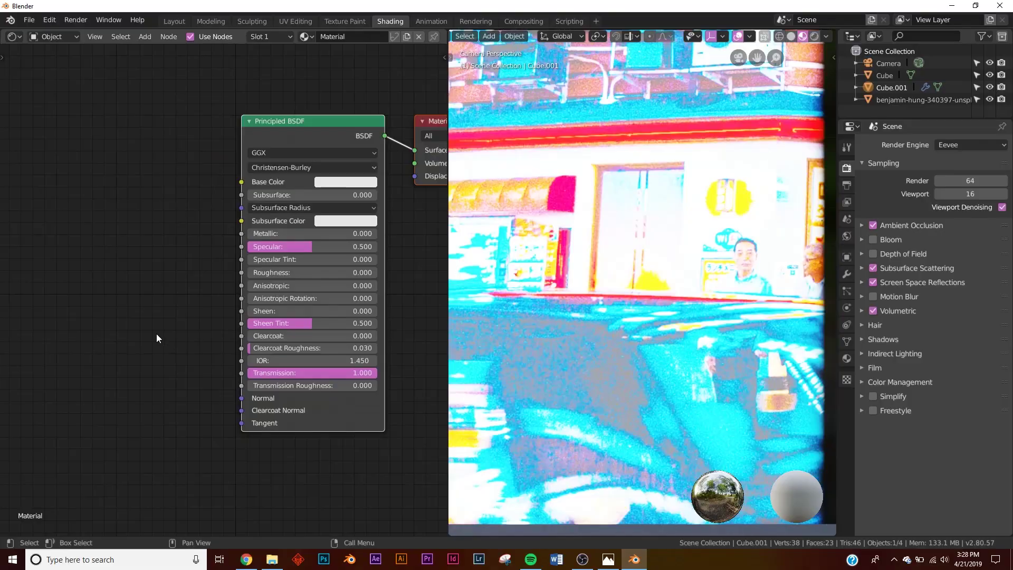
Step: Add a Noise Texture node to the glass material and connect its Color output to the Principled BSDF's Roughness
{"action": "key", "text": "shift+a"}
{"action": "type", "text": "noi"}
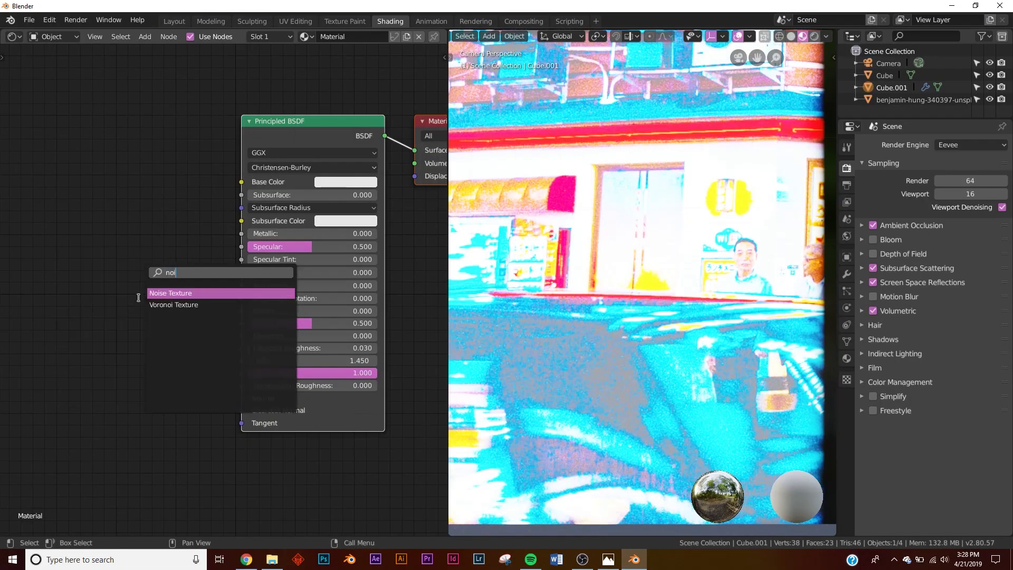
{"action": "key", "text": "Return"}
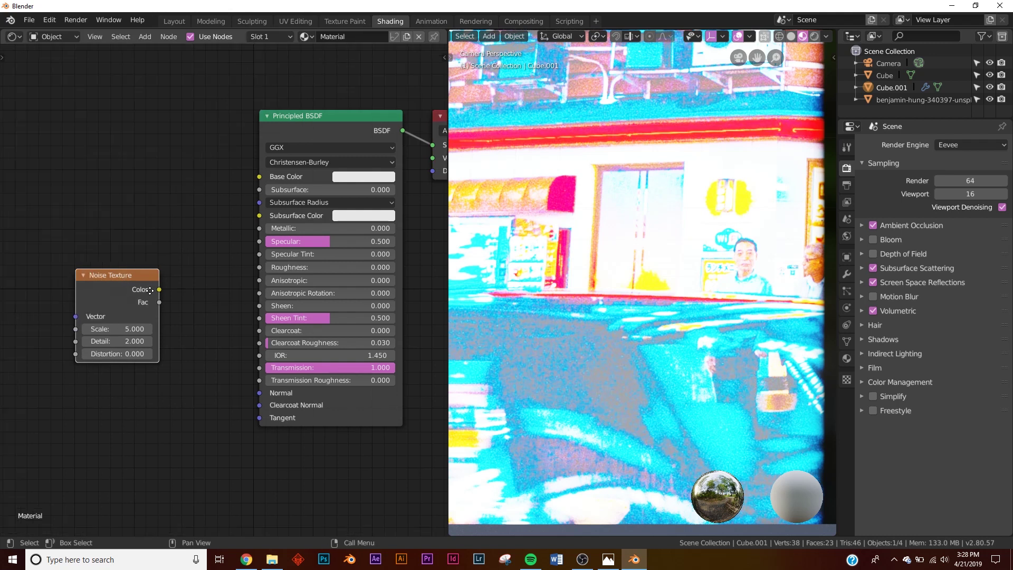
{"action": "left_click_drag", "start_coordinate": [237, 203], "coordinate": [378, 203]}
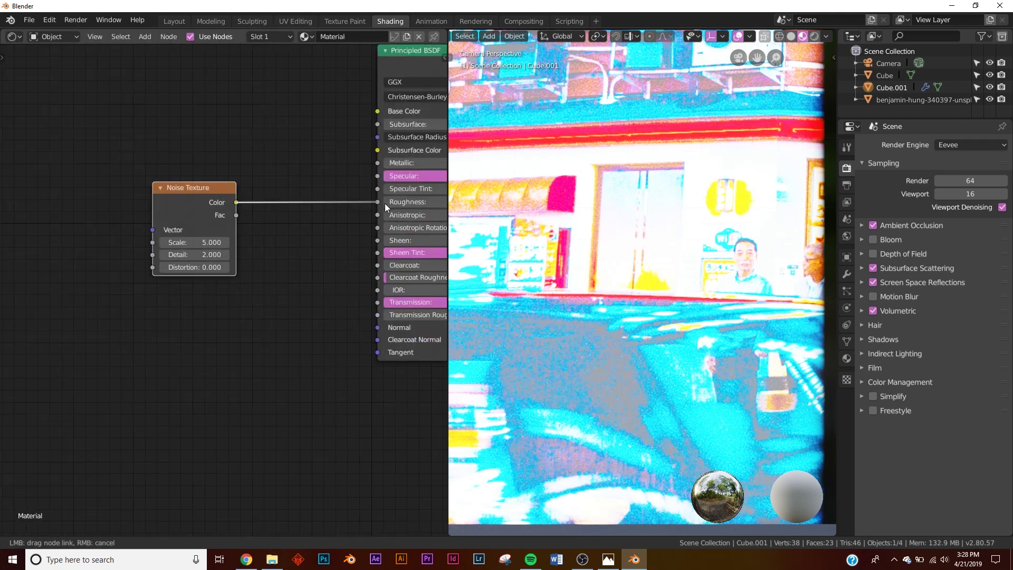
Step: Switch the render engine to Cycles and preview the noisy glass in Rendered shading, returning to LookDev with the camera view reframed
{"action": "scroll", "coordinate": [677, 271], "scroll_direction": "down", "scroll_amount": 2}
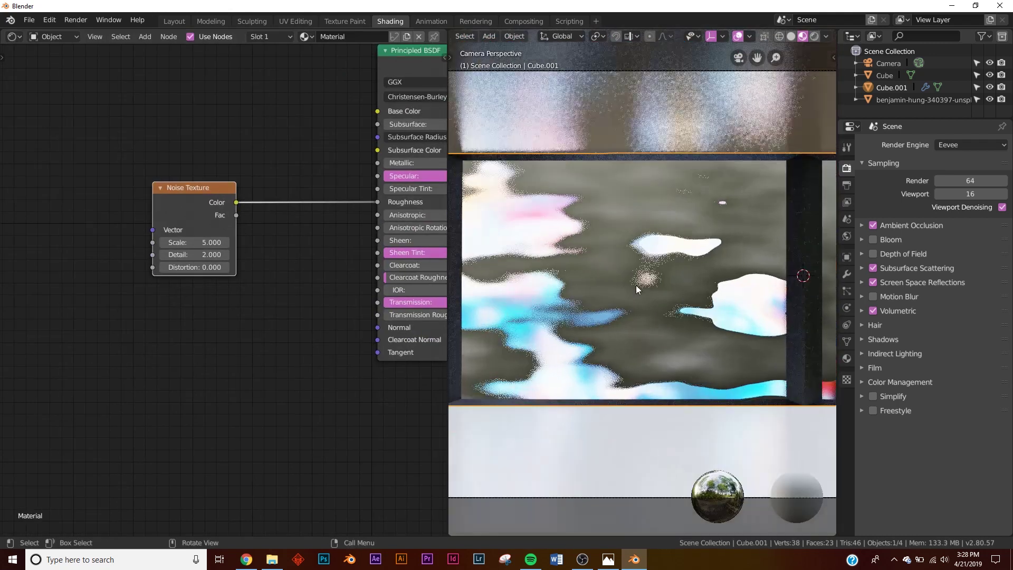
{"action": "scroll", "coordinate": [635, 285], "scroll_direction": "up", "scroll_amount": 3}
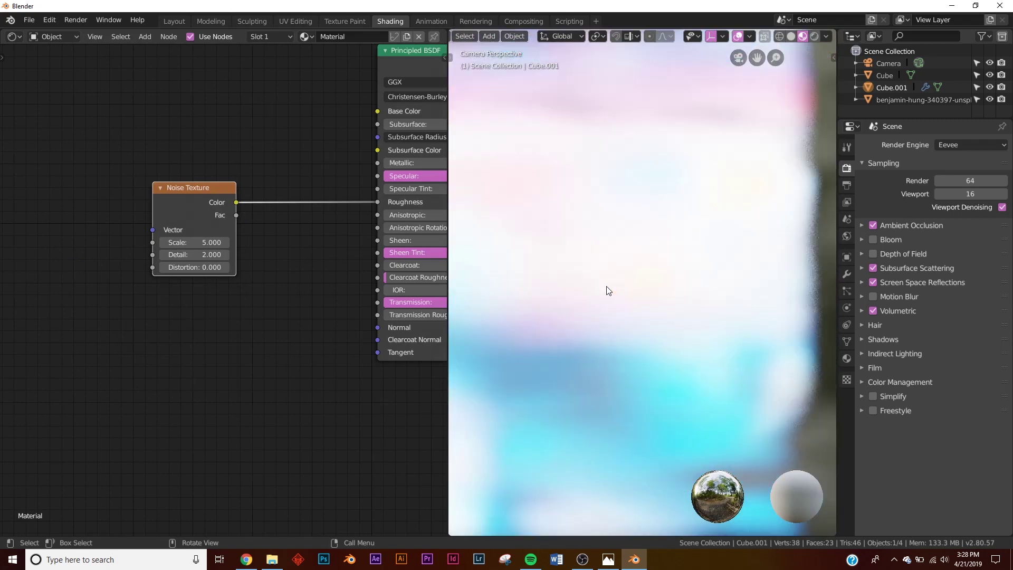
{"action": "scroll", "coordinate": [667, 275], "scroll_direction": "down", "scroll_amount": 3}
{"action": "scroll", "coordinate": [627, 262], "scroll_direction": "up", "scroll_amount": 3}
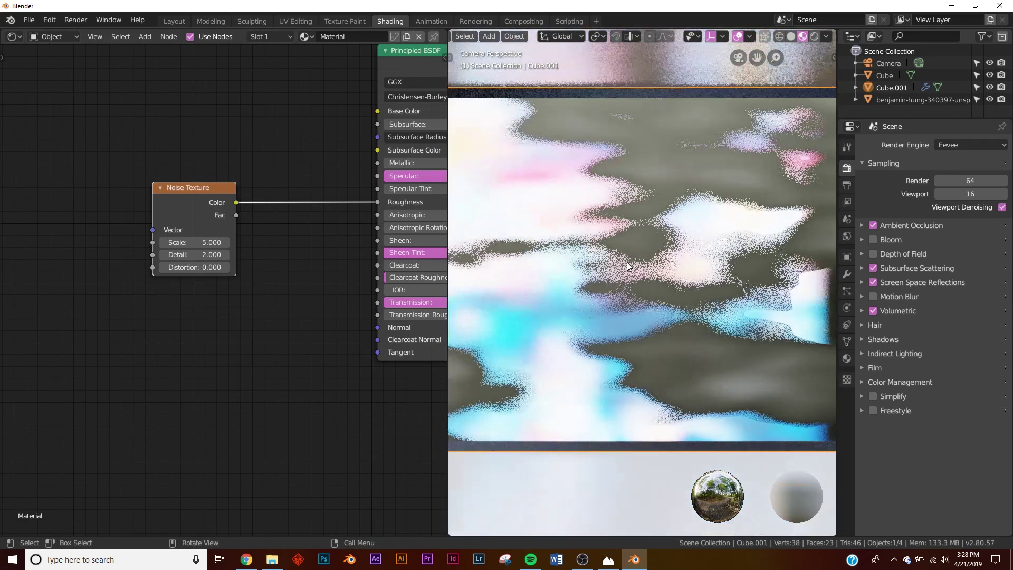
{"action": "key", "text": "z"}
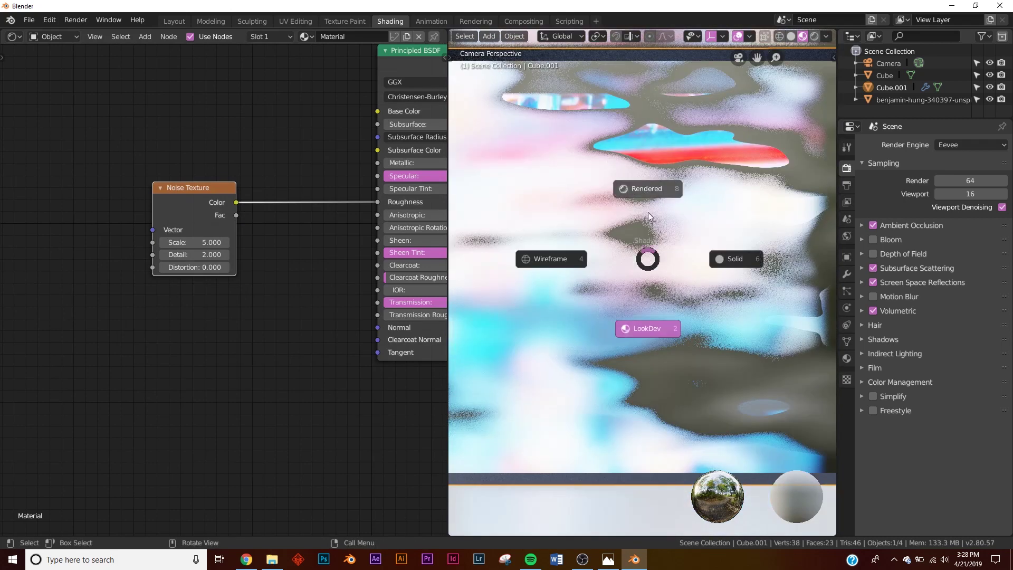
{"action": "left_click", "coordinate": [649, 188]}
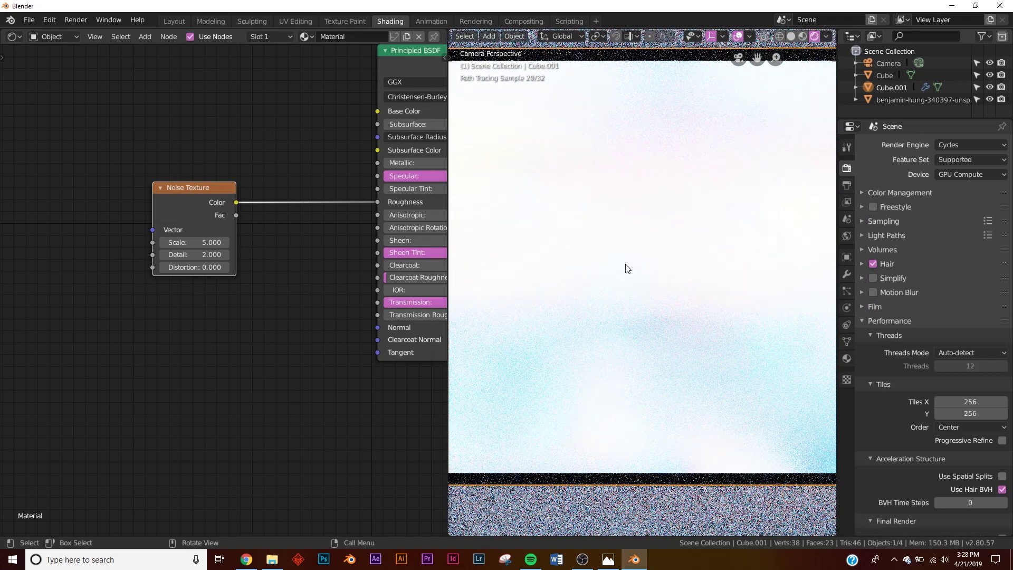
{"action": "key", "text": "z"}
{"action": "left_click", "coordinate": [619, 337]}
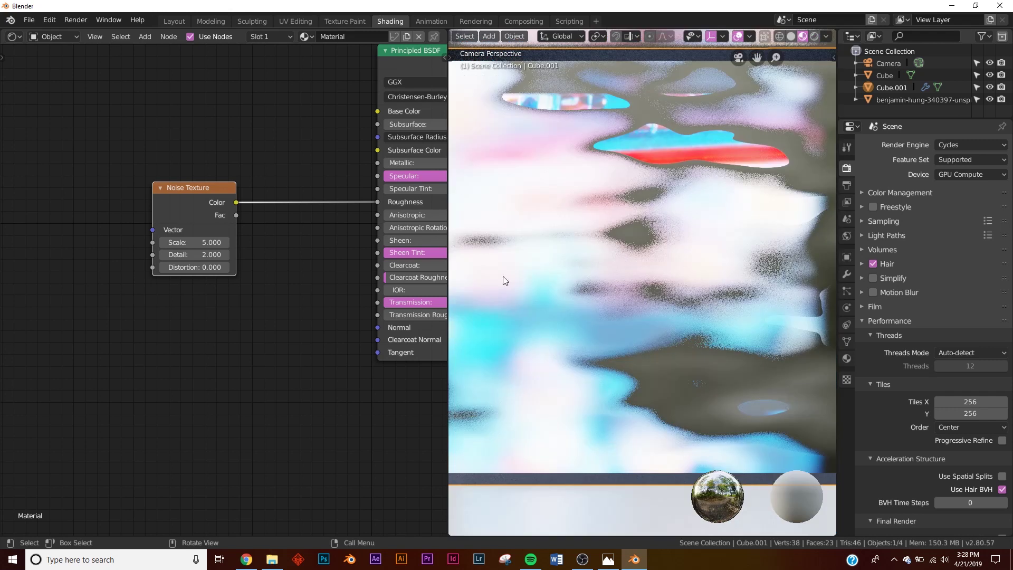
{"action": "key", "text": "Home"}
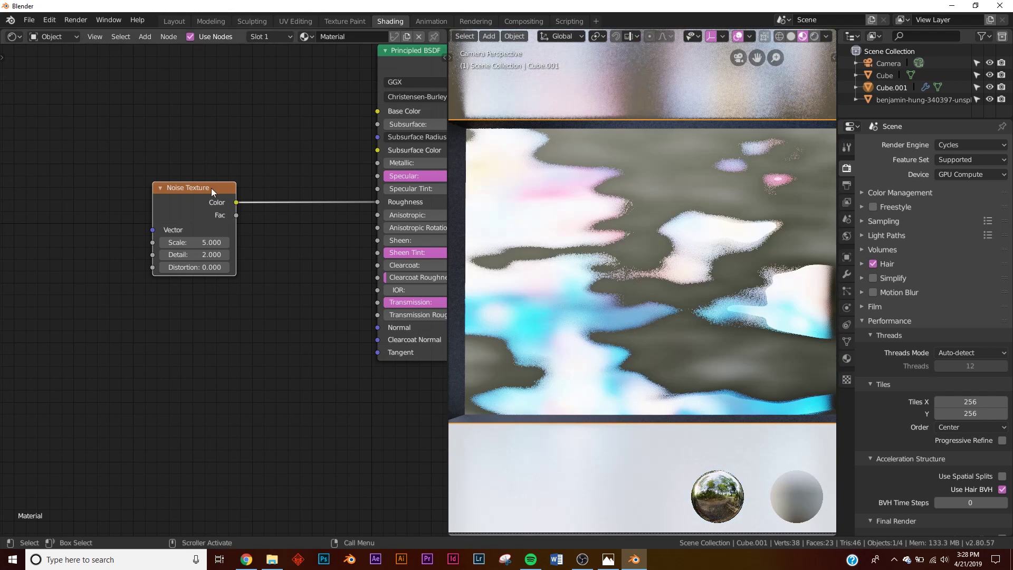
Step: Insert a ColorRamp node on the link between the Noise Texture and the Principled BSDF's Roughness
{"action": "left_click_drag", "start_coordinate": [211, 187], "coordinate": [129, 175]}
{"action": "key", "text": "shift+a"}
{"action": "left_click", "coordinate": [212, 144]}
{"action": "type", "text": "color ramp"}
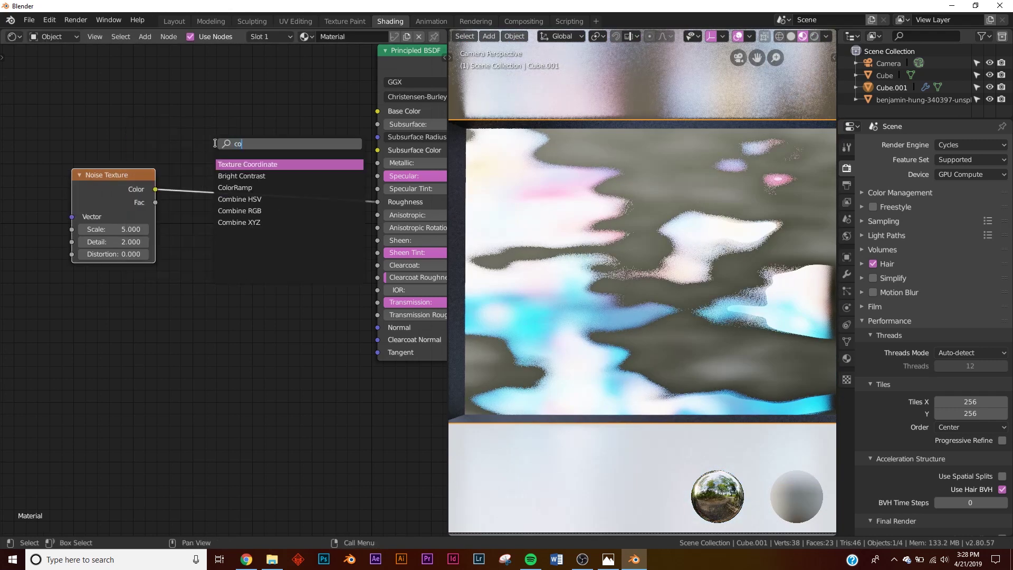
{"action": "key", "text": "Return"}
{"action": "left_click", "coordinate": [199, 182]}
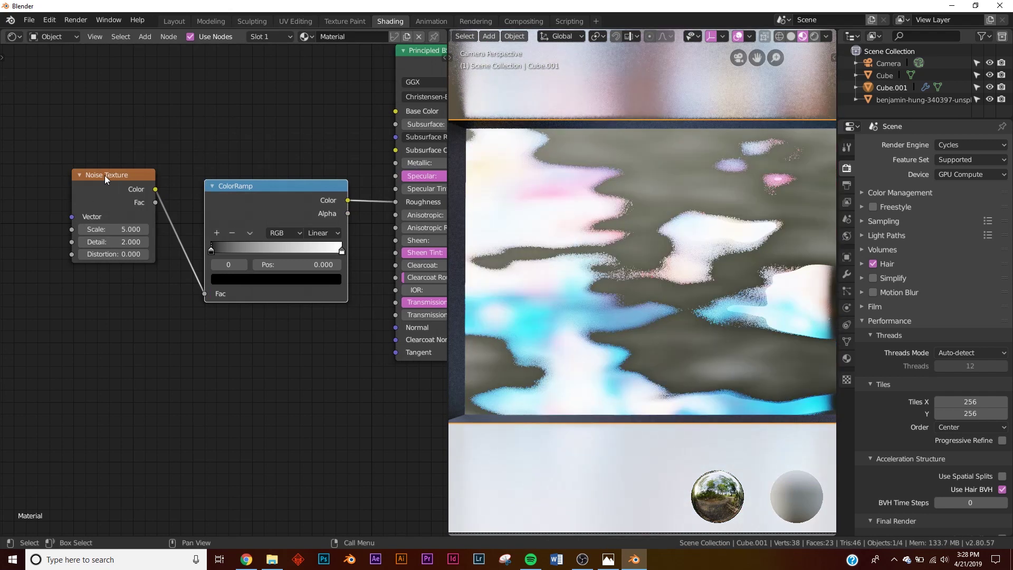
Step: Set the ColorRamp's black stop to position 0.323, checking the glass in Rendered shading while adjusting it
{"action": "mouse_move", "coordinate": [206, 249]}
{"action": "left_mouse_down"}
{"action": "mouse_move", "coordinate": [281, 254]}
{"action": "mouse_move", "coordinate": [257, 257]}
{"action": "left_mouse_up"}
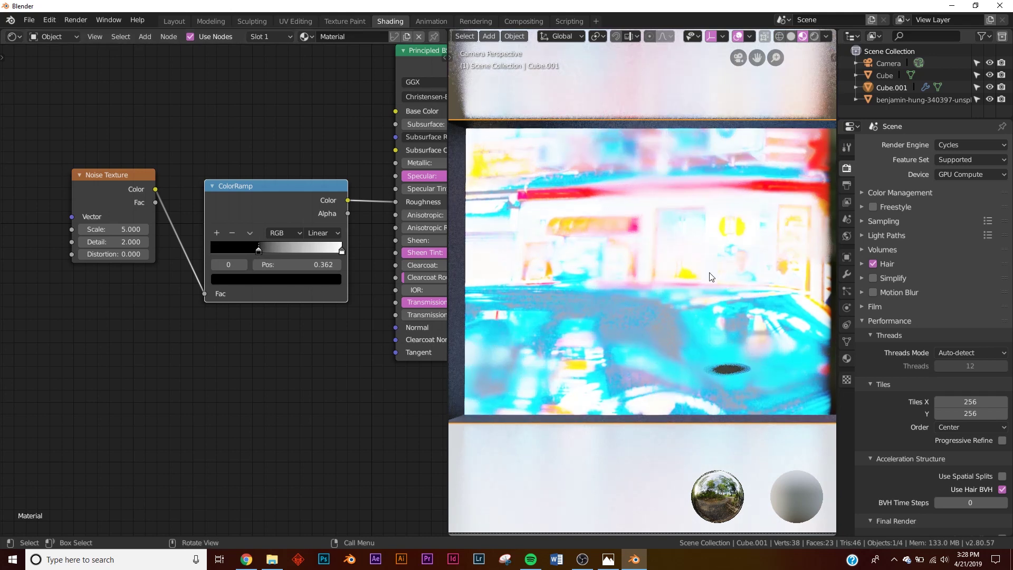
{"action": "left_click", "coordinate": [732, 204]}
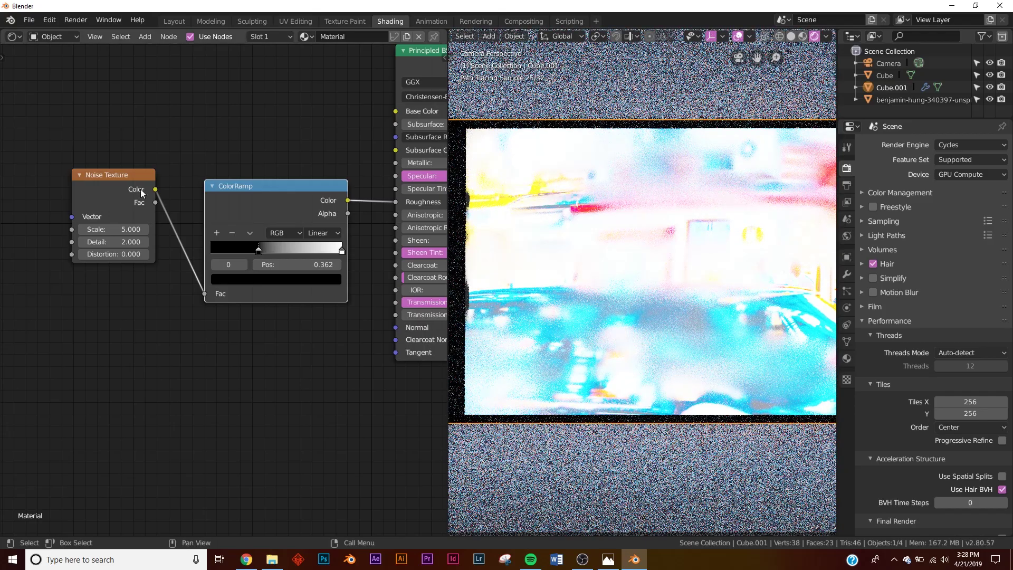
{"action": "mouse_move", "coordinate": [262, 249]}
{"action": "left_mouse_down"}
{"action": "mouse_move", "coordinate": [275, 250]}
{"action": "mouse_move", "coordinate": [260, 251]}
{"action": "left_mouse_up"}
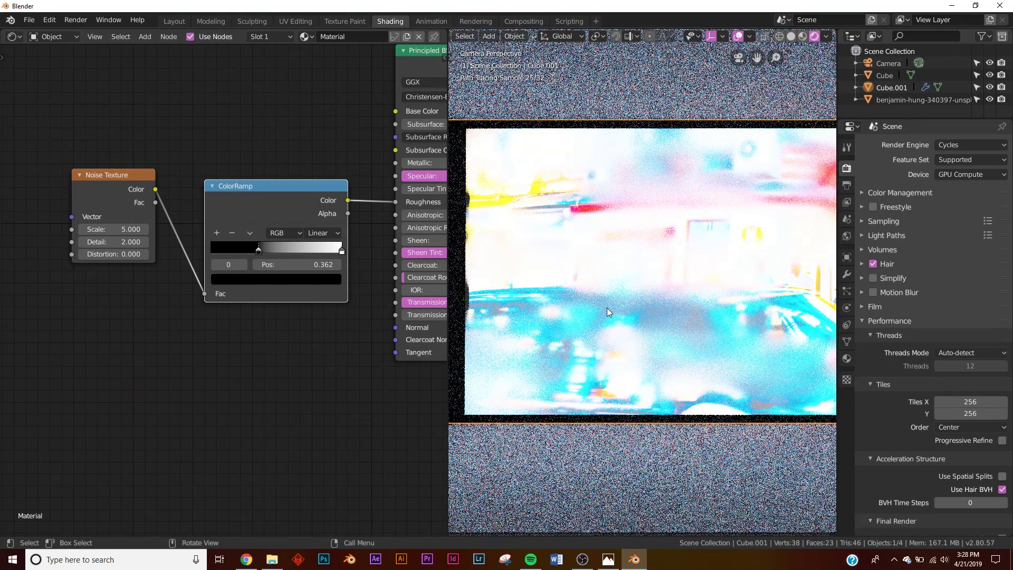
{"action": "key", "text": "z"}
{"action": "left_click", "coordinate": [604, 378]}
{"action": "left_click_drag", "start_coordinate": [259, 251], "coordinate": [255, 260]}
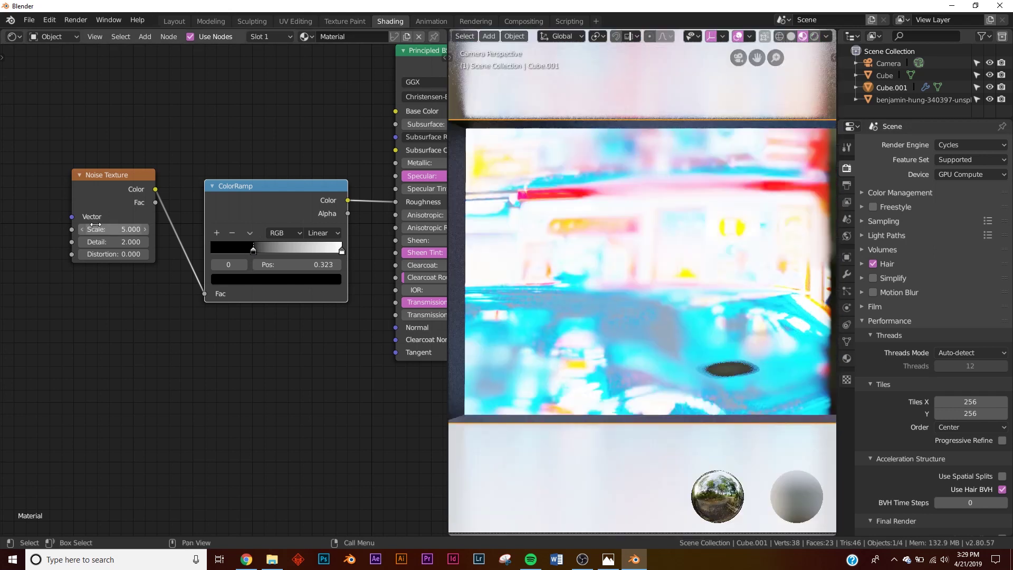
Step: Set the Noise Texture's Scale to 27 and Detail to 0.7, and compare the glass in Rendered and LookDev shading
{"action": "left_click_drag", "start_coordinate": [114, 242], "coordinate": [189, 229]}
{"action": "scroll", "coordinate": [581, 331], "scroll_direction": "up", "scroll_amount": 3}
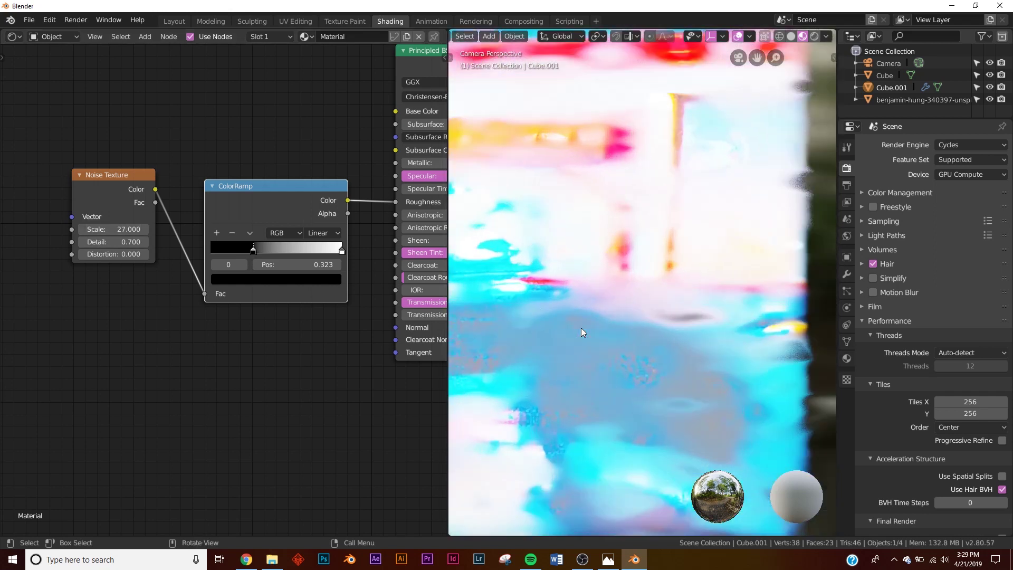
{"action": "middle_click_drag", "start_coordinate": [514, 314], "coordinate": [594, 309], "text": "shift"}
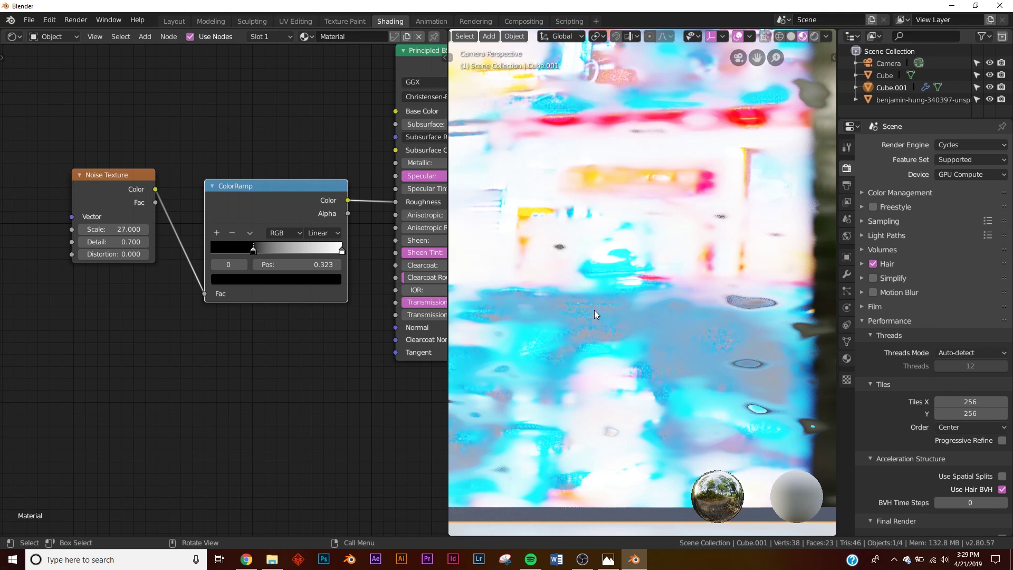
{"action": "scroll", "coordinate": [594, 309], "scroll_direction": "down", "scroll_amount": 3}
{"action": "scroll", "coordinate": [663, 289], "scroll_direction": "up", "scroll_amount": 4}
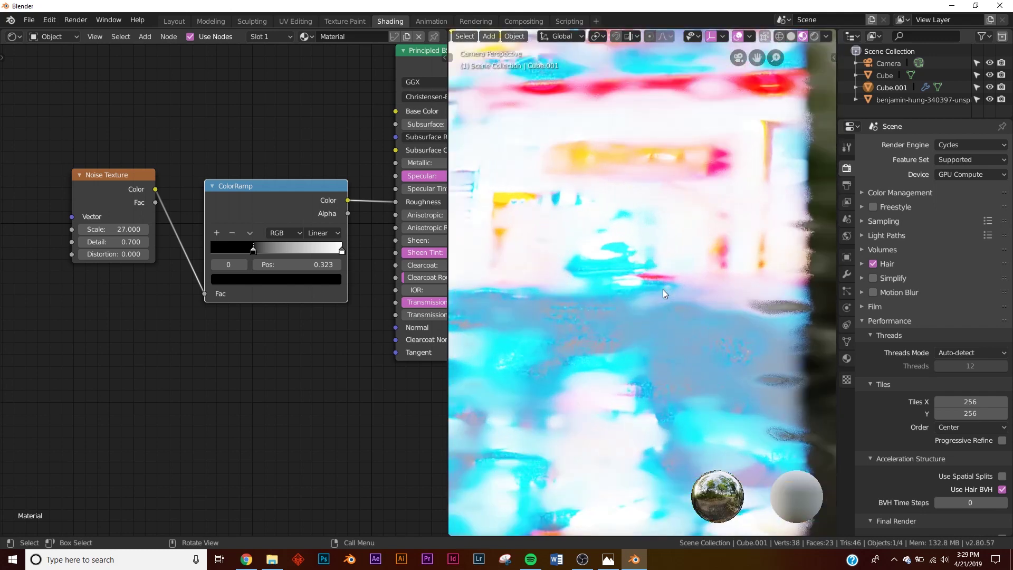
{"action": "key", "text": "z"}
{"action": "left_click", "coordinate": [656, 217]}
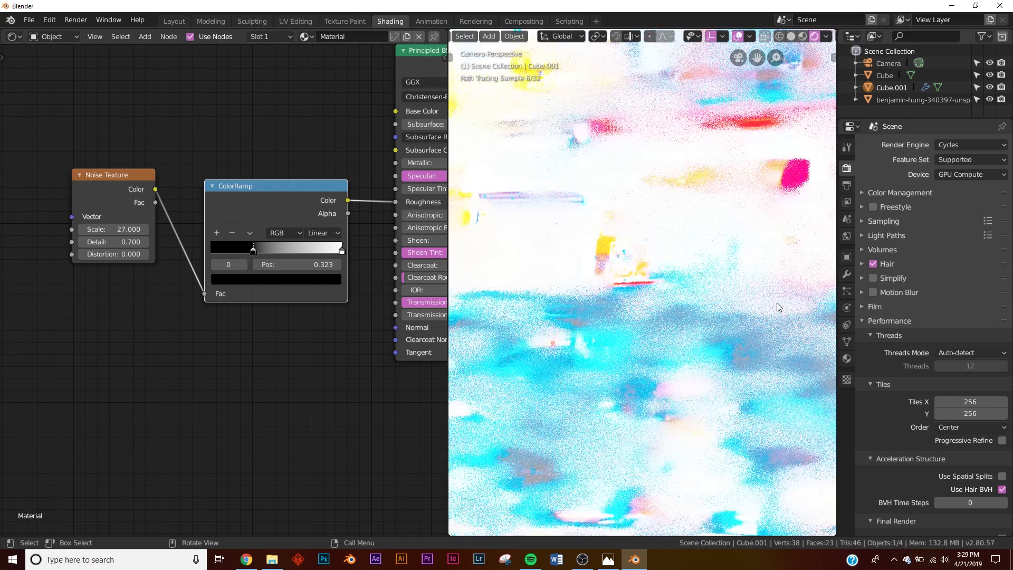
{"action": "key", "text": "z"}
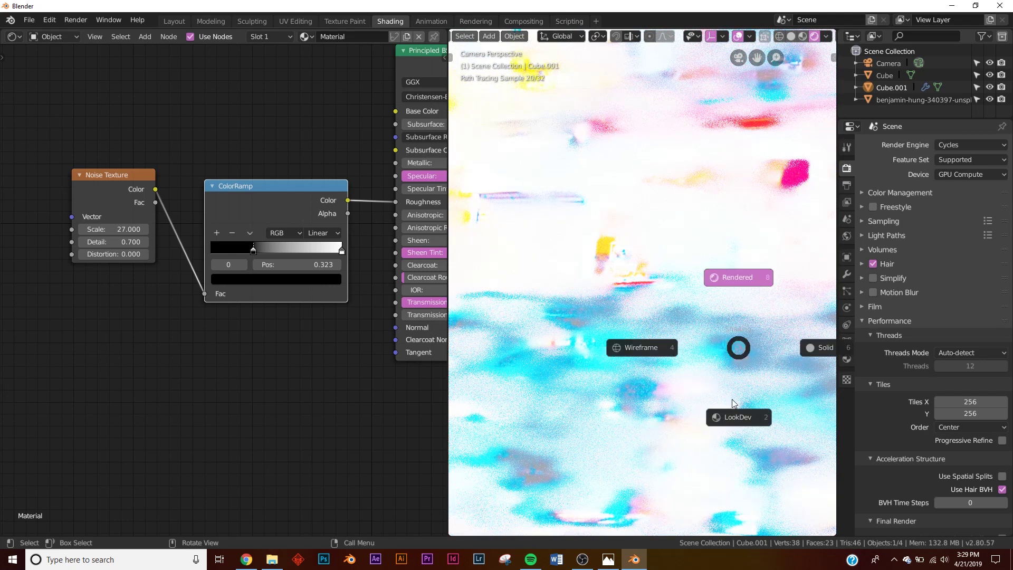
{"action": "left_click", "coordinate": [736, 414]}
{"action": "scroll", "coordinate": [224, 290], "scroll_direction": "down", "scroll_amount": 2}
{"action": "scroll", "coordinate": [160, 257], "scroll_direction": "up", "scroll_amount": 4}
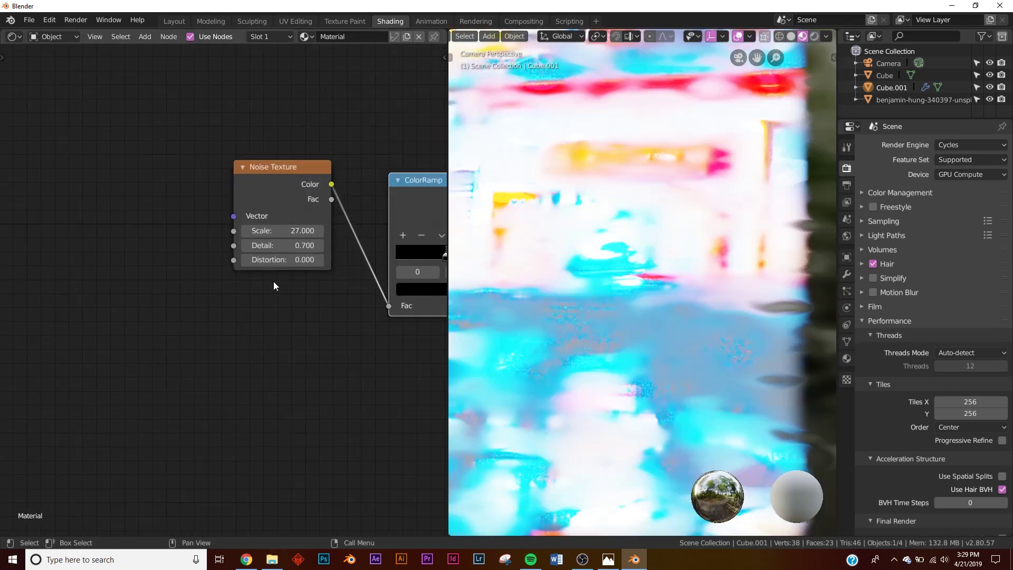
Step: Add a Mapping node and connect its Vector output to the Noise Texture's Vector input
{"action": "key", "text": "shift+a"}
{"action": "left_click", "coordinate": [132, 165]}
{"action": "type", "text": "map"}
{"action": "key", "text": "Down"}
{"action": "key", "text": "Return"}
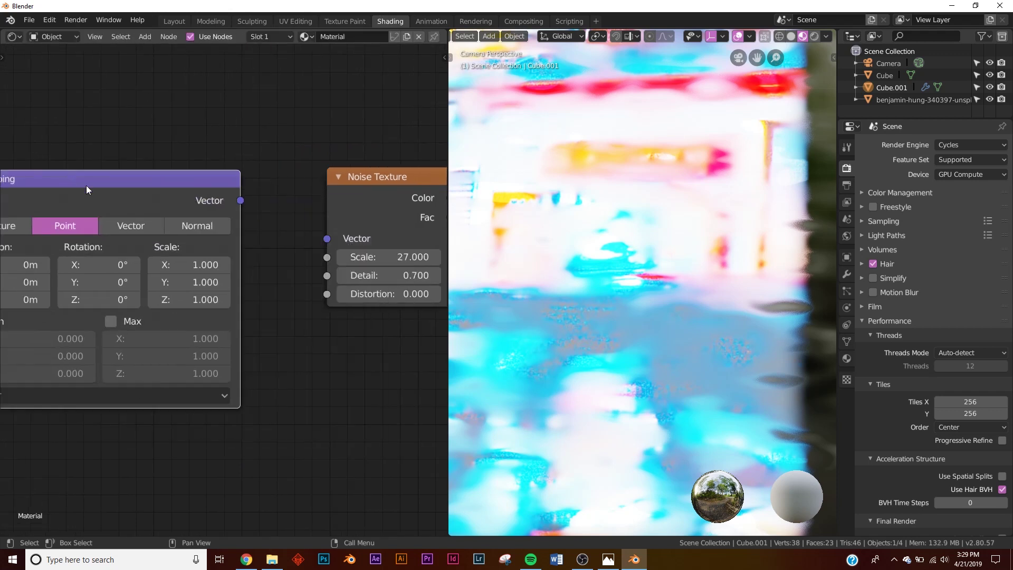
{"action": "left_click_drag", "start_coordinate": [240, 199], "coordinate": [337, 237]}
{"action": "scroll", "coordinate": [251, 262], "scroll_direction": "down", "scroll_amount": 2}
{"action": "middle_click_drag", "start_coordinate": [251, 262], "coordinate": [305, 235]}
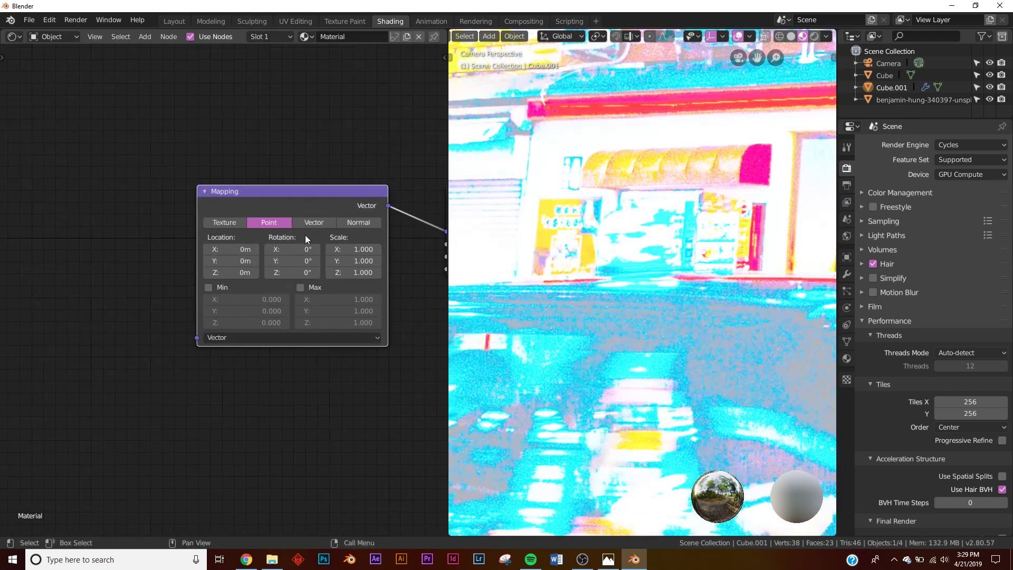
Step: Add a Texture Coordinate node and connect its Object output to the Mapping node's Vector input
{"action": "key", "text": "shift+a"}
{"action": "left_click", "coordinate": [113, 189]}
{"action": "type", "text": "tex"}
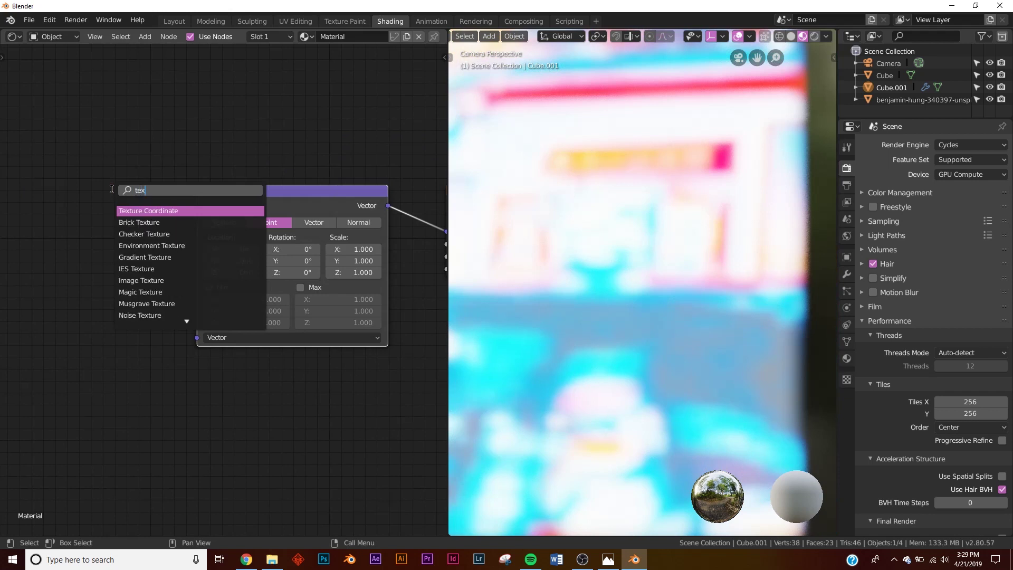
{"action": "key", "text": "Return"}
{"action": "left_click", "coordinate": [67, 221]}
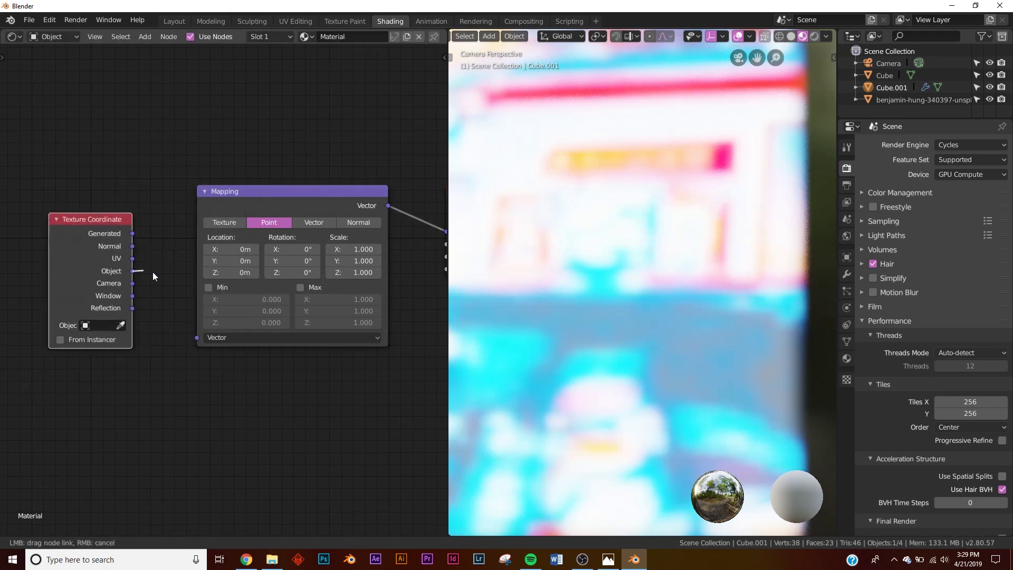
{"action": "left_click_drag", "start_coordinate": [194, 328], "coordinate": [196, 333]}
{"action": "scroll", "coordinate": [234, 296], "scroll_direction": "down", "scroll_amount": 2}
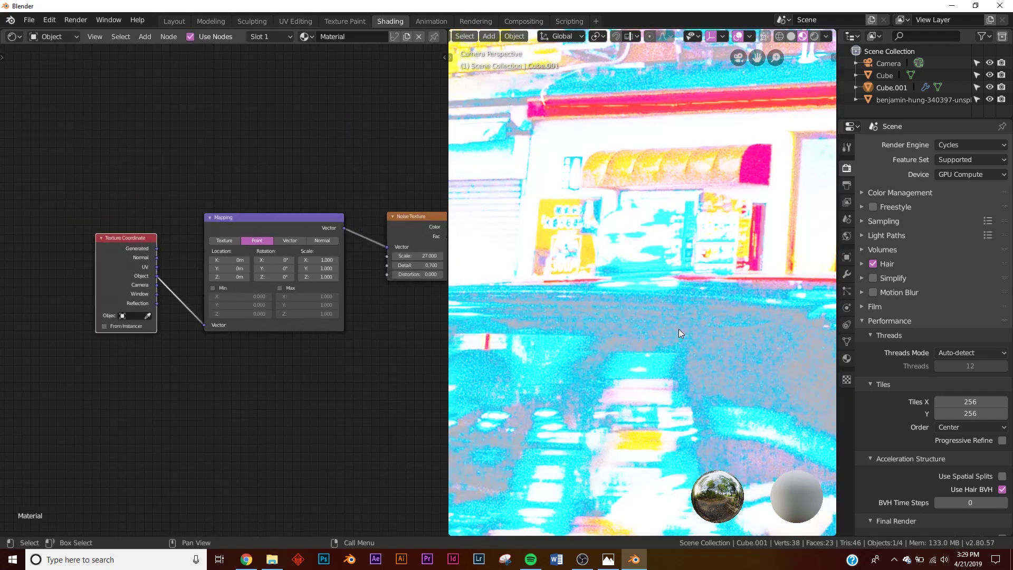
{"action": "middle_click_drag", "start_coordinate": [353, 270], "coordinate": [186, 254]}
{"action": "scroll", "coordinate": [185, 254], "scroll_direction": "up", "scroll_amount": 4}
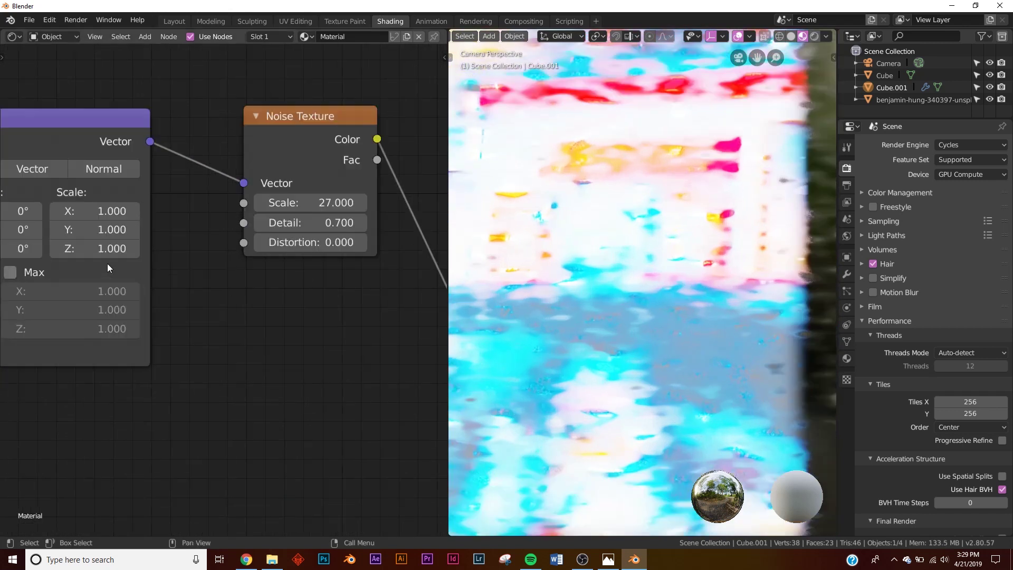
{"action": "middle_click_drag", "start_coordinate": [107, 264], "coordinate": [233, 216]}
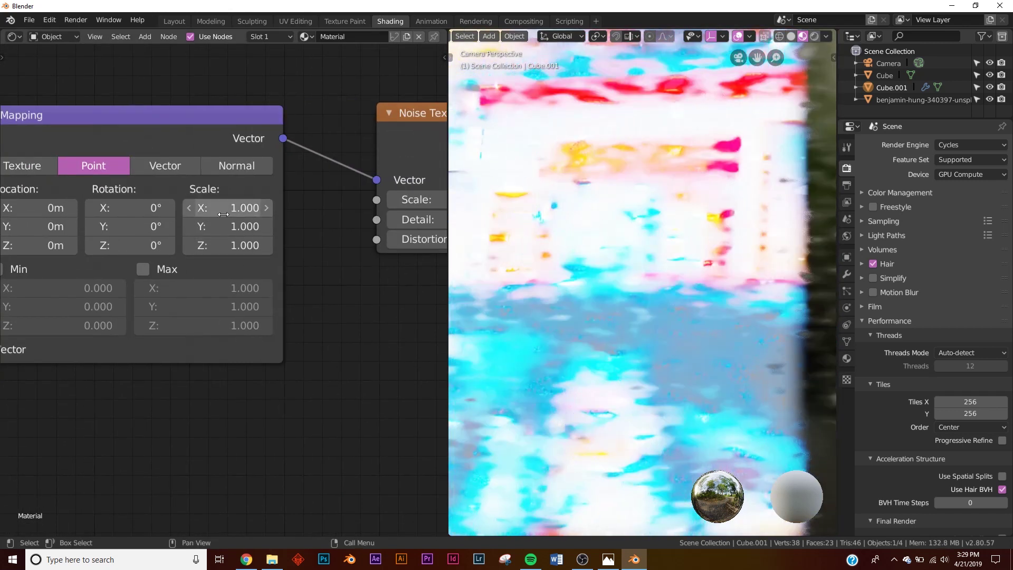
Step: Set the Mapping node's X scale to 14.5 and the Noise Texture's Scale to 8.8, checking the glass in Rendered shading
{"action": "left_click_drag", "start_coordinate": [233, 207], "coordinate": [282, 207], "text": "ctrl"}
{"action": "middle_click_drag", "start_coordinate": [338, 316], "coordinate": [234, 313]}
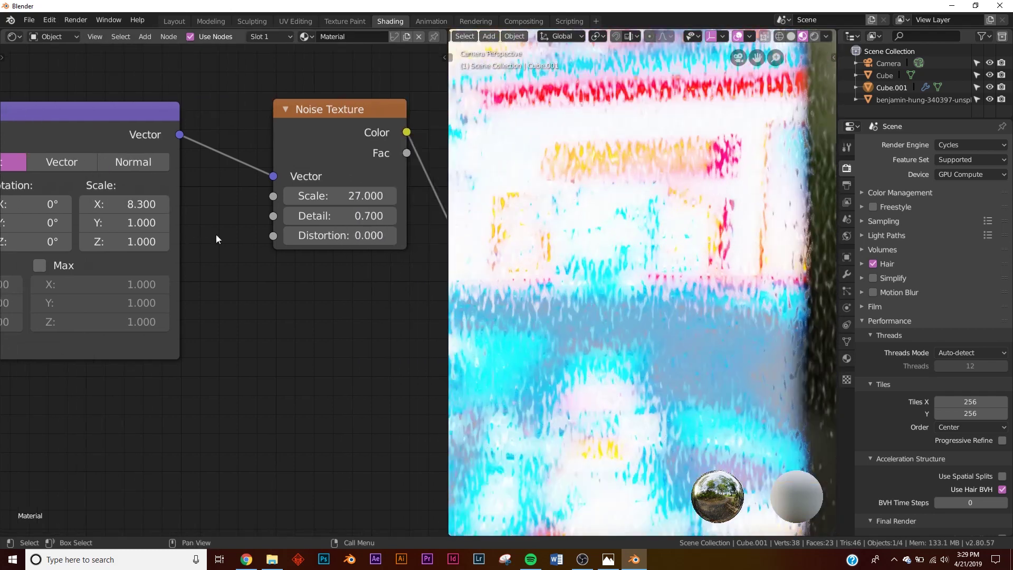
{"action": "mouse_move", "coordinate": [340, 196]}
{"action": "left_mouse_down"}
{"action": "mouse_move", "coordinate": [283, 196]}
{"action": "mouse_move", "coordinate": [323, 195]}
{"action": "left_mouse_up"}
{"action": "left_click_drag", "start_coordinate": [139, 204], "coordinate": [165, 204]}
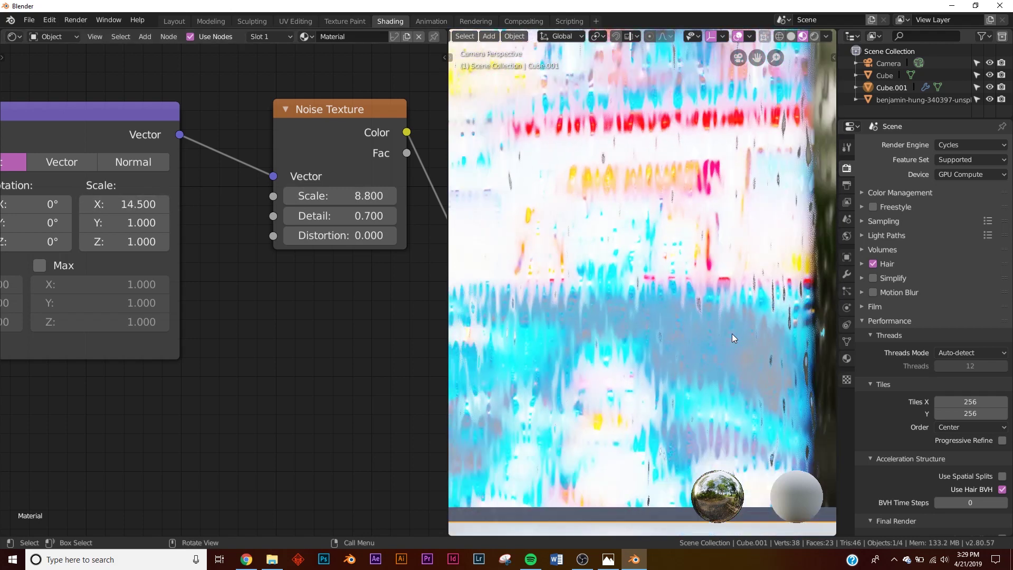
{"action": "key", "text": "z"}
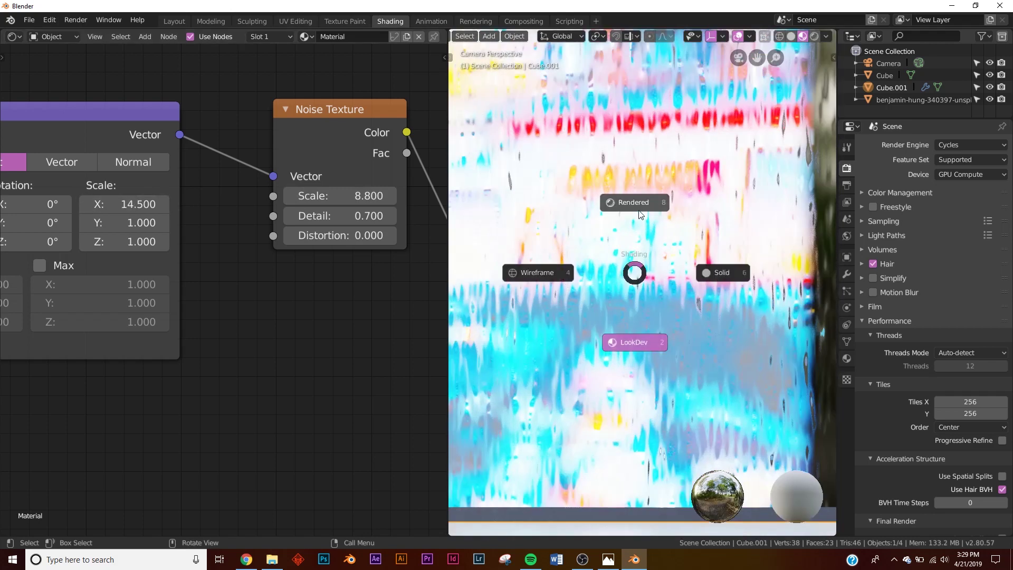
{"action": "left_click", "coordinate": [626, 201]}
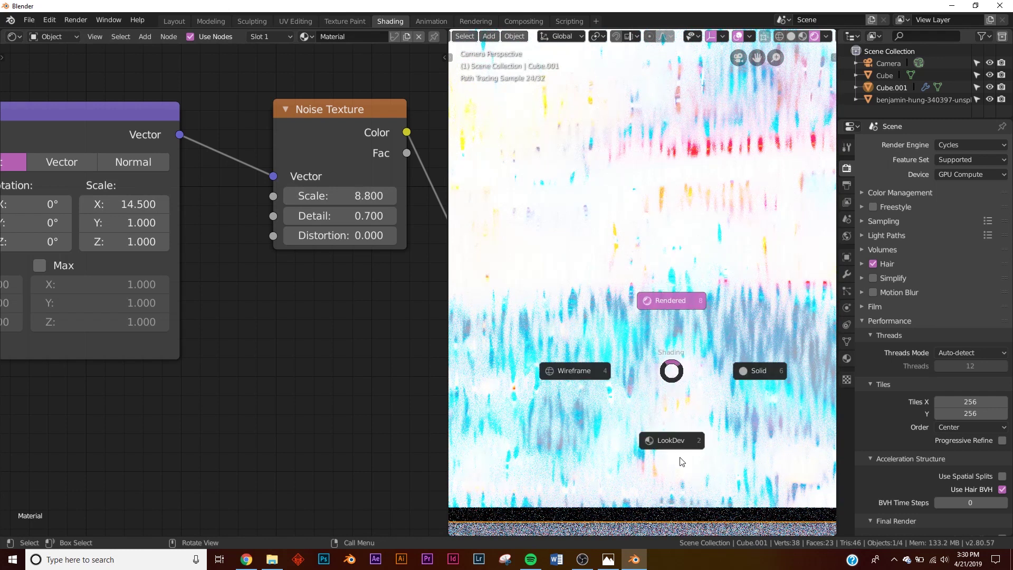
{"action": "left_click", "coordinate": [606, 441]}
Step: Move the ColorRamp's black stop to position 0.390
{"action": "middle_click_drag", "start_coordinate": [444, 231], "coordinate": [242, 243]}
{"action": "mouse_move", "coordinate": [234, 242]}
{"action": "left_mouse_down"}
{"action": "mouse_move", "coordinate": [279, 243]}
{"action": "mouse_move", "coordinate": [222, 248]}
{"action": "mouse_move", "coordinate": [265, 251]}
{"action": "mouse_move", "coordinate": [225, 255]}
{"action": "mouse_move", "coordinate": [248, 246]}
{"action": "left_mouse_up"}
{"action": "key", "text": "z"}
{"action": "left_click", "coordinate": [697, 282]}
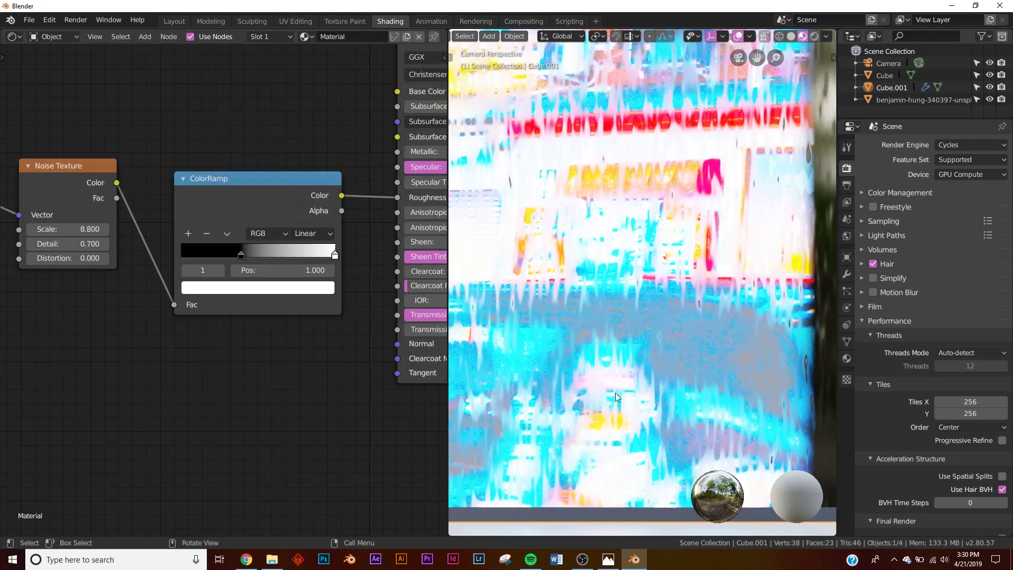
Step: Try black as the colour of the ColorRamp's white stop at position 1.000, and return it to white
{"action": "scroll", "coordinate": [318, 264], "scroll_direction": "up", "scroll_amount": 1}
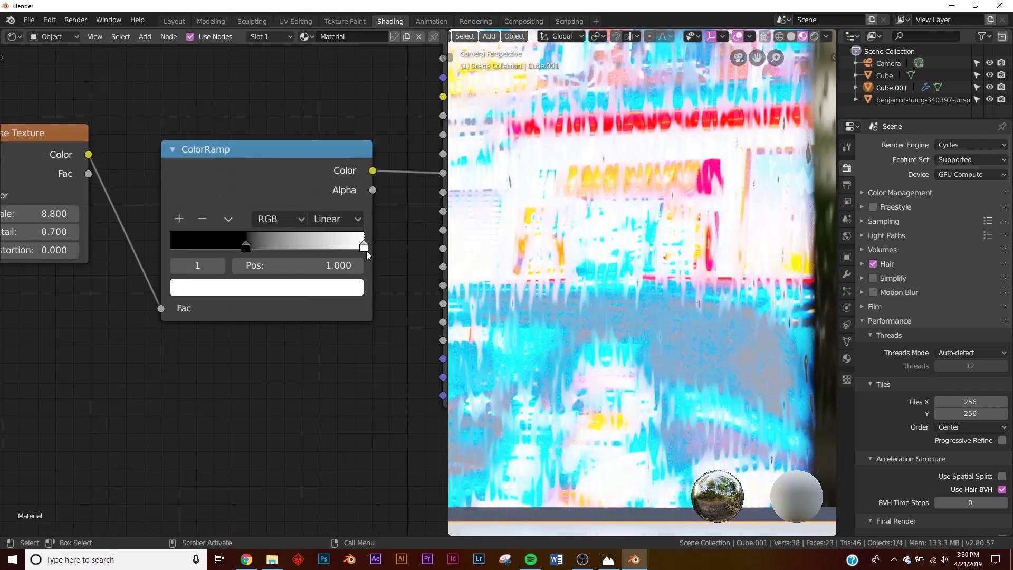
{"action": "left_click", "coordinate": [337, 291]}
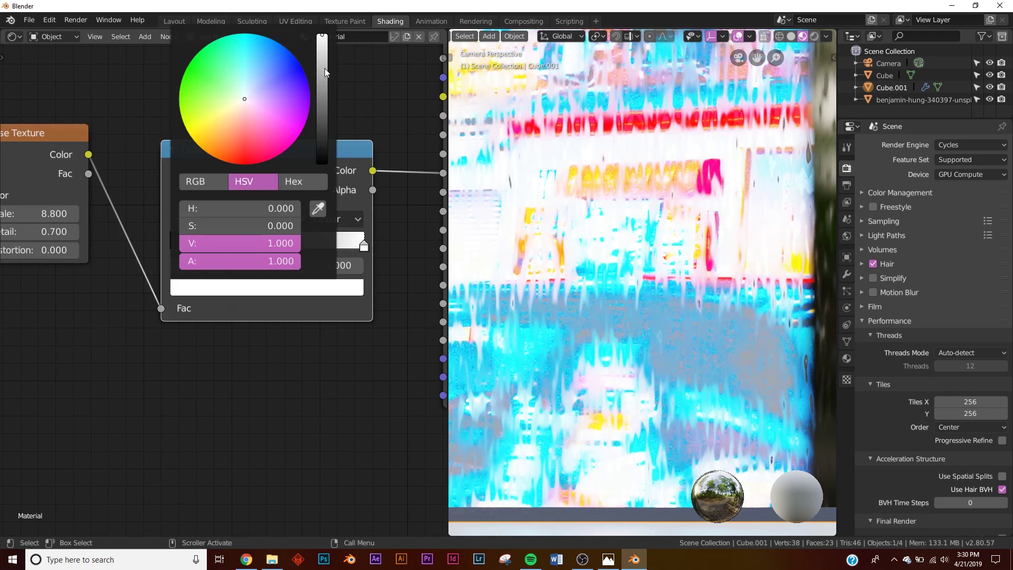
{"action": "left_click_drag", "start_coordinate": [327, 48], "coordinate": [323, 162]}
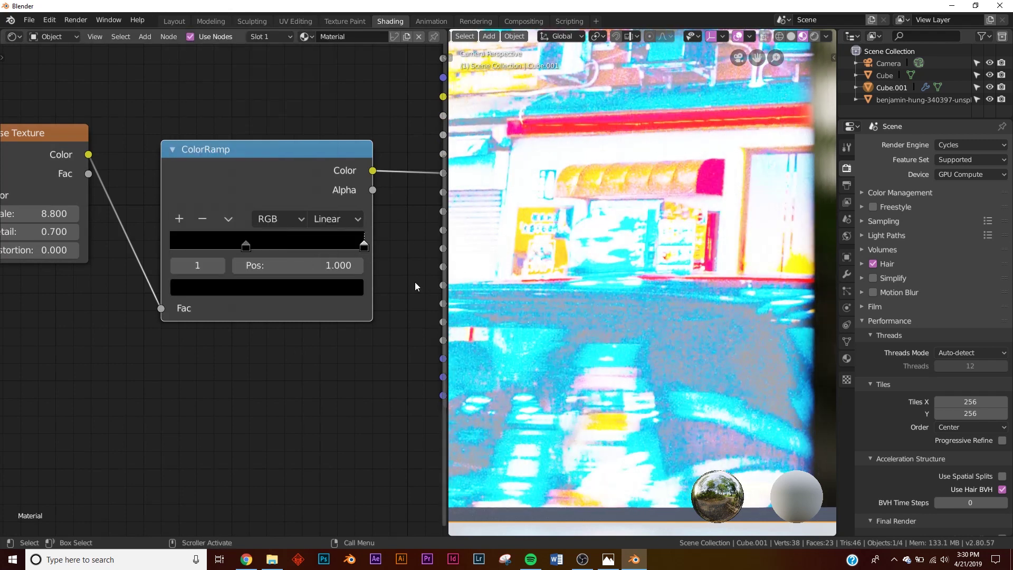
{"action": "left_click", "coordinate": [331, 287]}
{"action": "left_click_drag", "start_coordinate": [330, 161], "coordinate": [326, 48]}
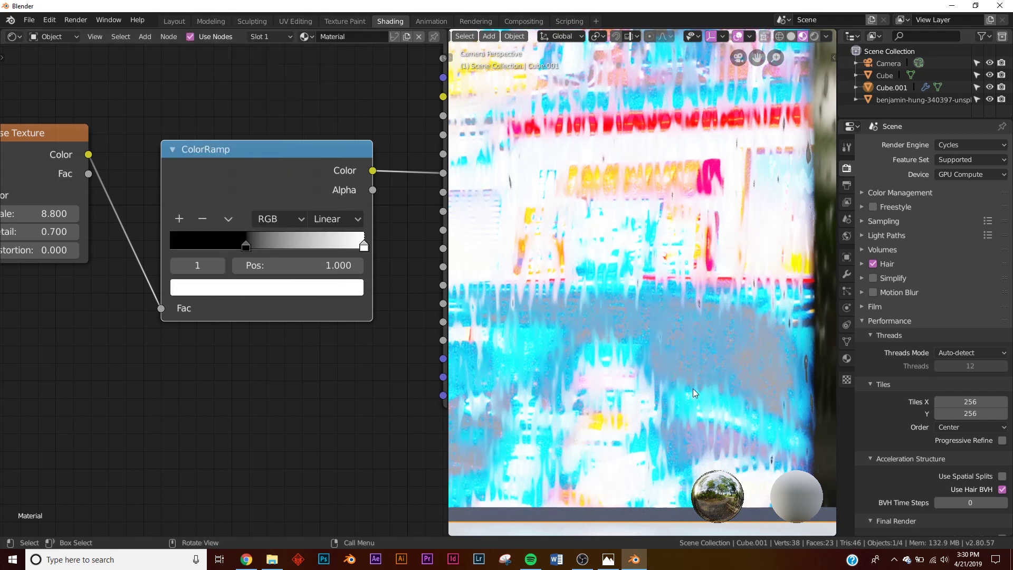
Step: Keep the ColorRamp's lower stop fully black and darken its stop at position 1.000 to light grey
{"action": "left_click", "coordinate": [246, 247]}
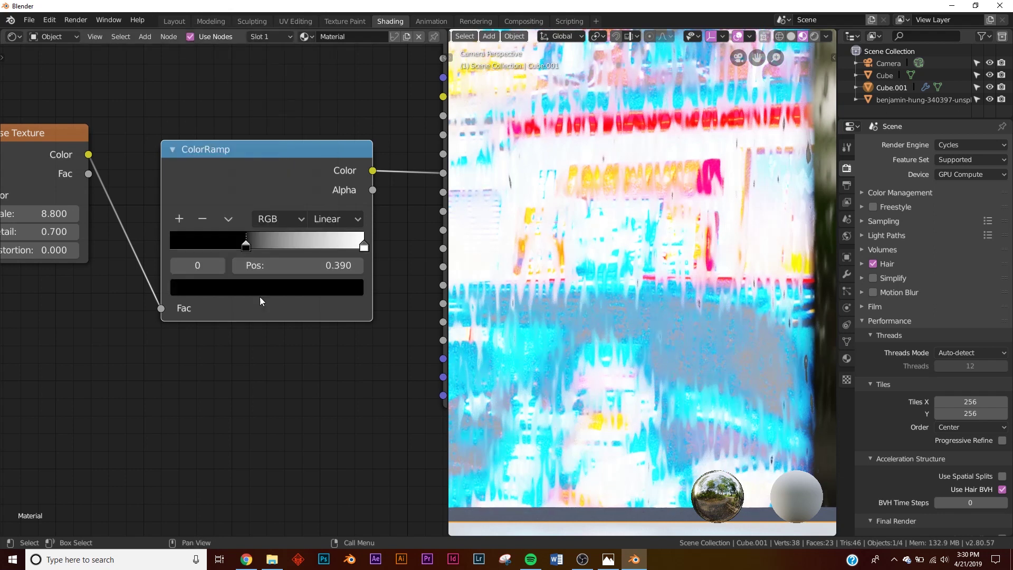
{"action": "left_click", "coordinate": [261, 289]}
{"action": "left_click_drag", "start_coordinate": [318, 132], "coordinate": [323, 164]}
{"action": "left_click", "coordinate": [363, 247]}
{"action": "left_click", "coordinate": [317, 287]}
{"action": "mouse_move", "coordinate": [322, 53]}
{"action": "left_mouse_down"}
{"action": "mouse_move", "coordinate": [322, 86]}
{"action": "mouse_move", "coordinate": [322, 71]}
{"action": "left_mouse_up"}
Step: Inspect the less rough glass in Rendered shading and compare it with LookDev shading
{"action": "key", "text": "z"}
{"action": "left_click", "coordinate": [663, 163]}
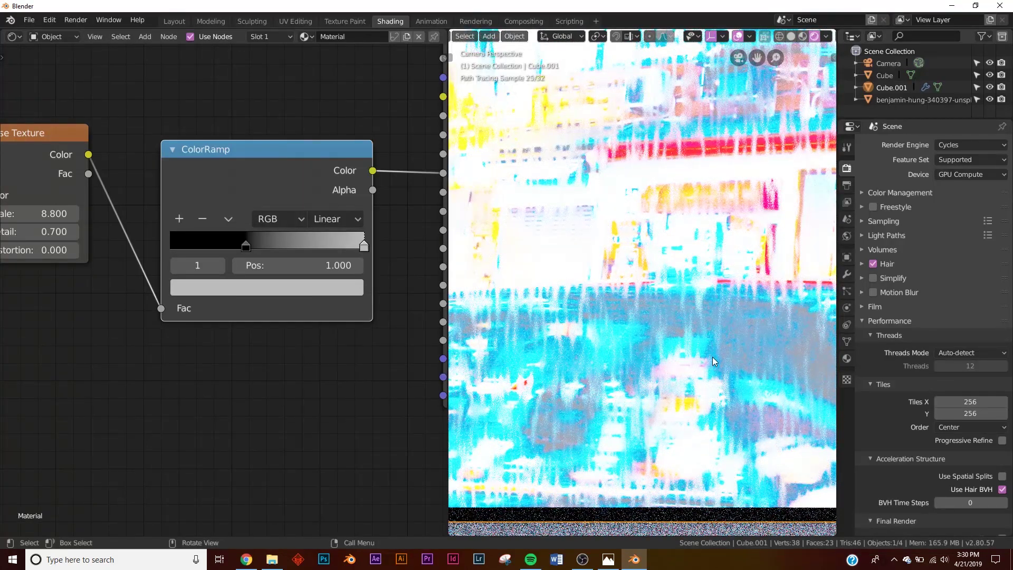
{"action": "left_click", "coordinate": [363, 246]}
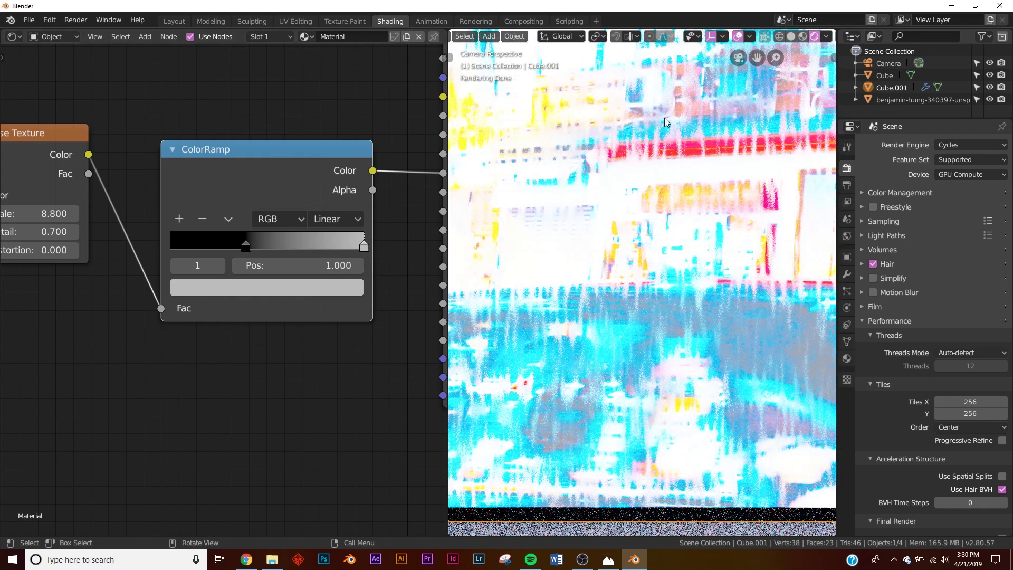
{"action": "key", "text": "z"}
{"action": "scroll", "coordinate": [723, 362], "scroll_direction": "up", "scroll_amount": 2}
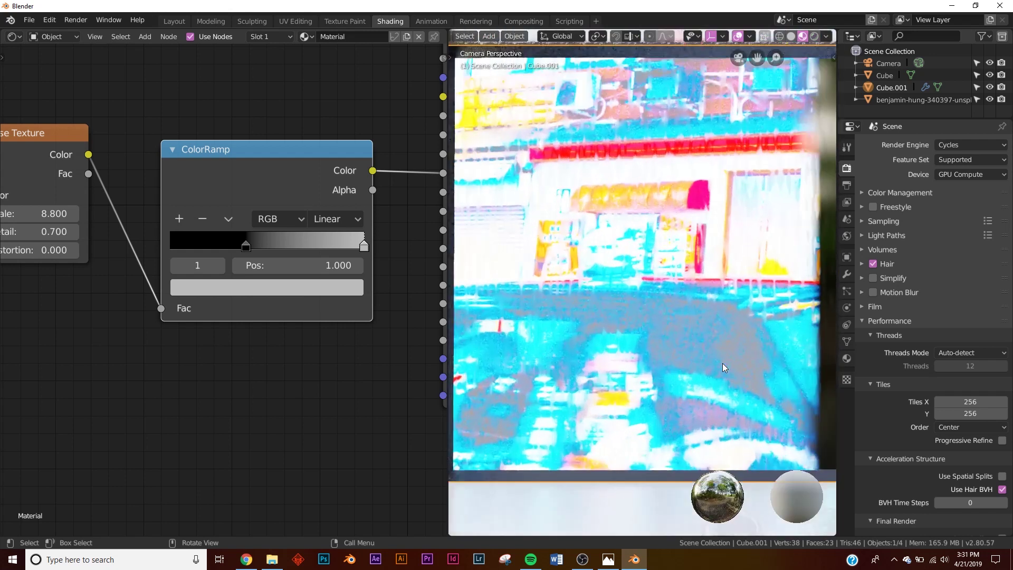
Step: Add a Bump node and connect its Normal output to the Principled BSDF's Normal input
{"action": "middle_click_drag", "start_coordinate": [271, 295], "coordinate": [155, 262]}
{"action": "key", "text": "shift+a"}
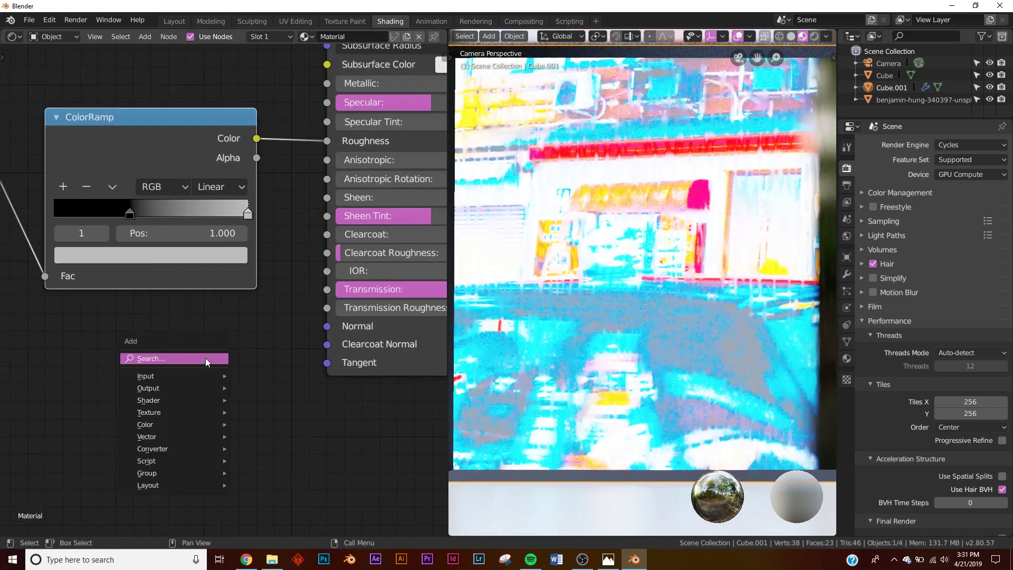
{"action": "left_click", "coordinate": [204, 358]}
{"action": "type", "text": "bum"}
{"action": "left_click", "coordinate": [228, 375]}
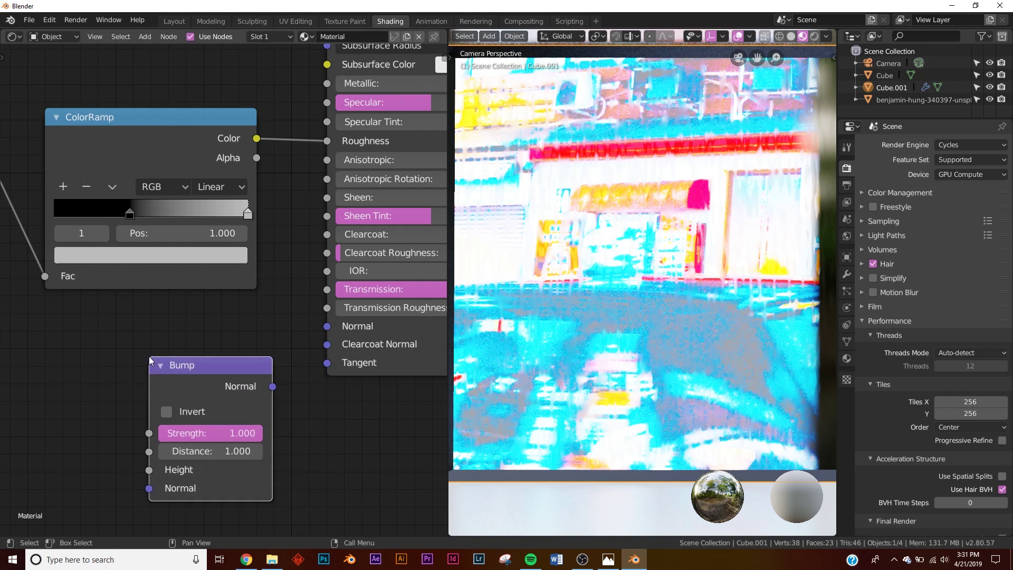
{"action": "left_click_drag", "start_coordinate": [315, 354], "coordinate": [327, 326]}
Step: Add a second Noise Texture node and connect its Color output to the Bump node's Height input
{"action": "middle_click_drag", "start_coordinate": [74, 382], "coordinate": [230, 302]}
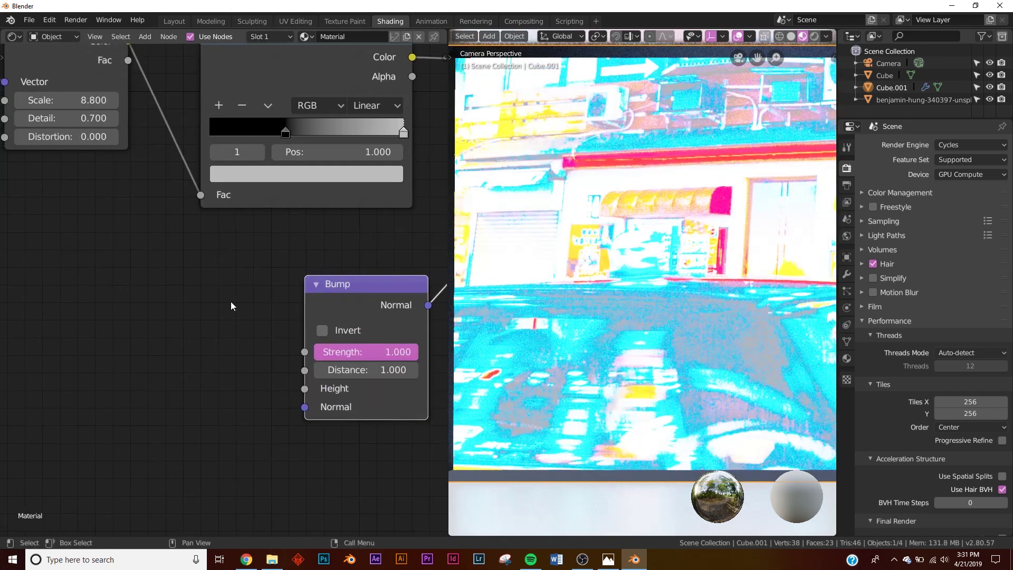
{"action": "key", "text": "shift+a"}
{"action": "left_click", "coordinate": [230, 300]}
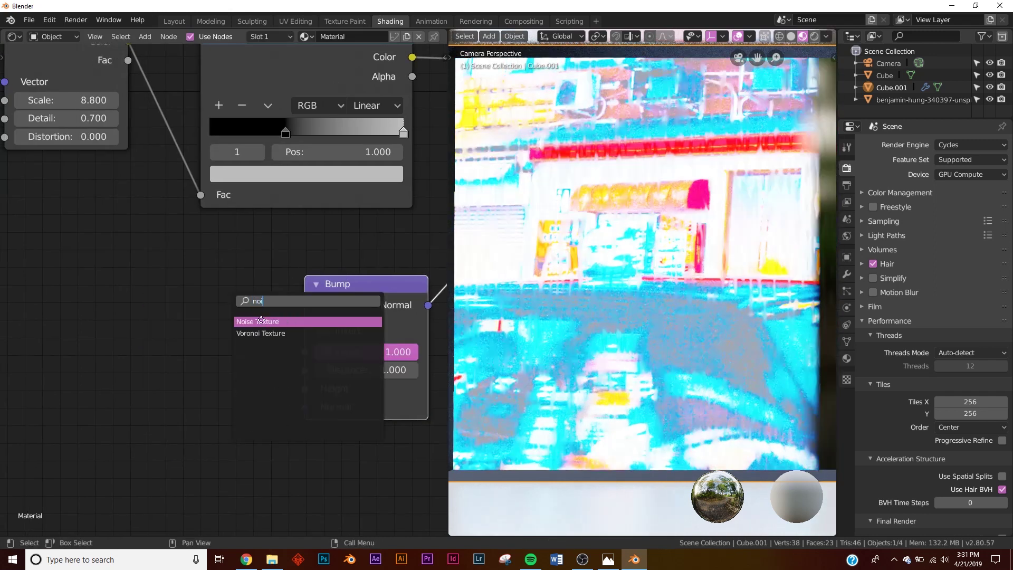
{"action": "left_click", "coordinate": [261, 320]}
{"action": "left_click_drag", "start_coordinate": [301, 386], "coordinate": [305, 388]}
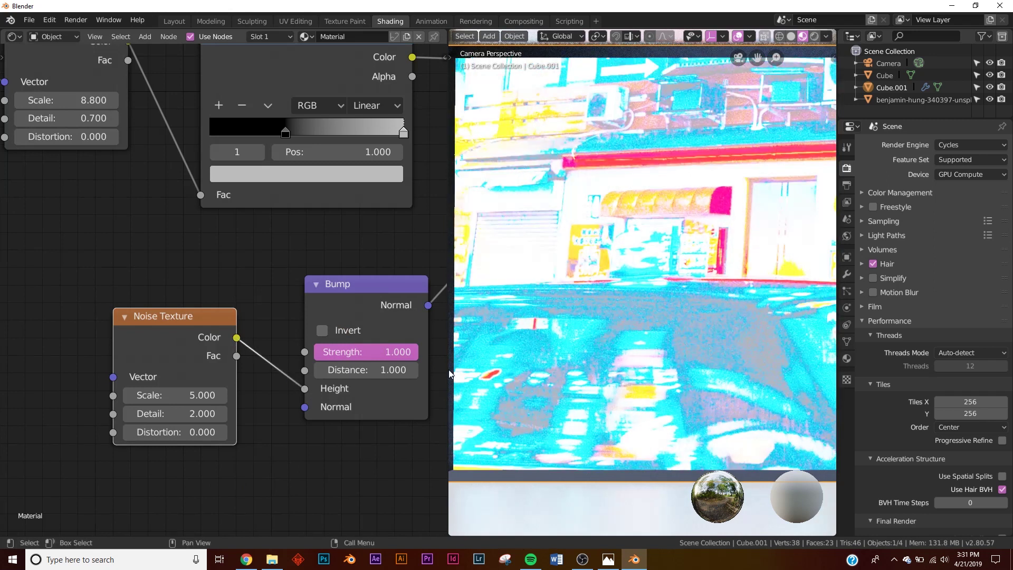
{"action": "scroll", "coordinate": [569, 328], "scroll_direction": "down", "scroll_amount": 3}
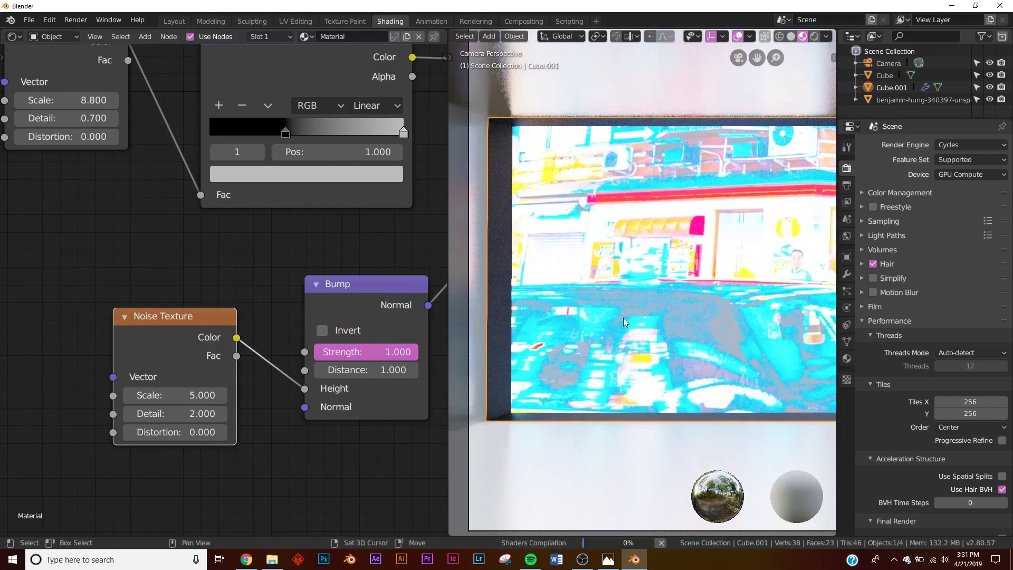
{"action": "scroll", "coordinate": [622, 318], "scroll_direction": "up", "scroll_amount": 2}
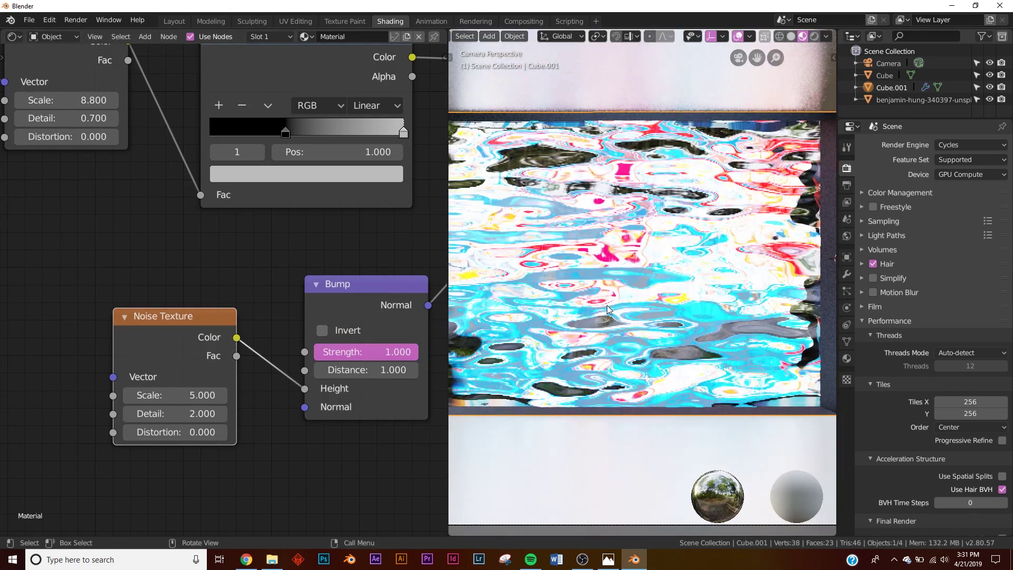
Step: Make room beside the second Noise Texture and insert a ColorRamp node between it and the Bump node's Height input
{"action": "middle_click_drag", "start_coordinate": [237, 321], "coordinate": [333, 278]}
{"action": "left_click_drag", "start_coordinate": [293, 275], "coordinate": [139, 274]}
{"action": "scroll", "coordinate": [204, 257], "scroll_direction": "down", "scroll_amount": 2}
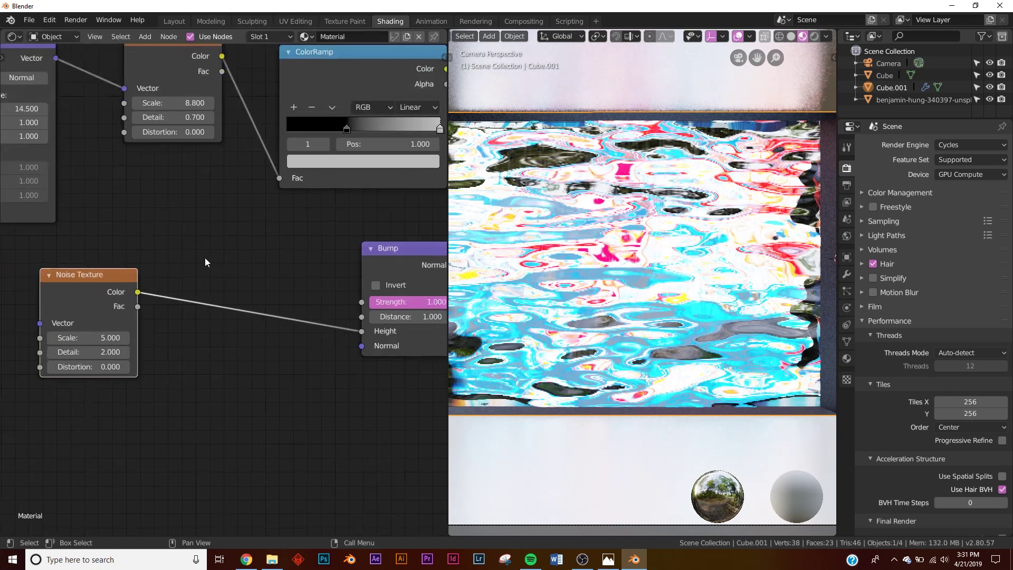
{"action": "key", "text": "shift+a"}
{"action": "left_click", "coordinate": [246, 245]}
{"action": "type", "text": "col"}
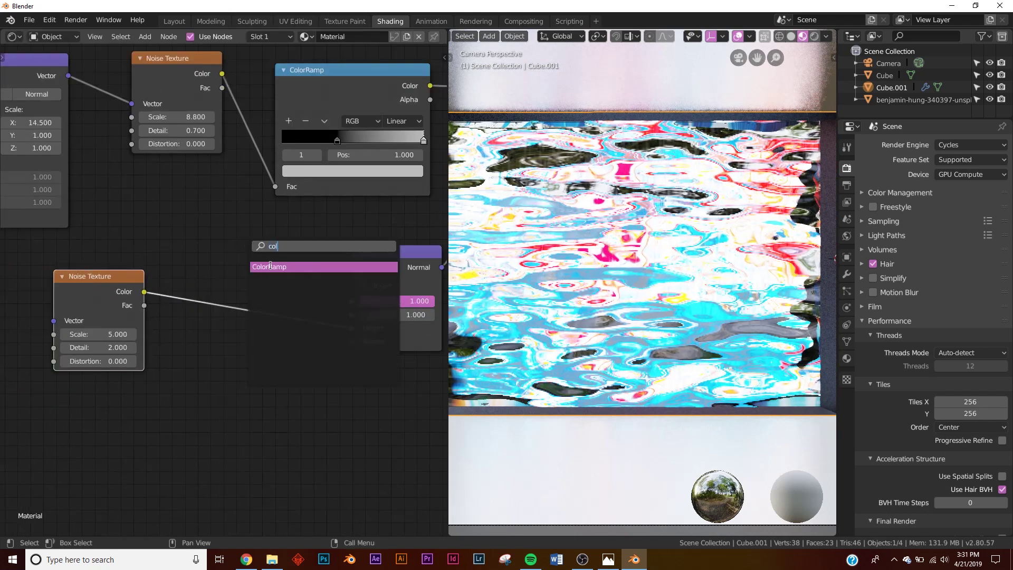
{"action": "left_click", "coordinate": [270, 266]}
{"action": "left_click", "coordinate": [248, 311]}
{"action": "scroll", "coordinate": [315, 309], "scroll_direction": "up", "scroll_amount": 3}
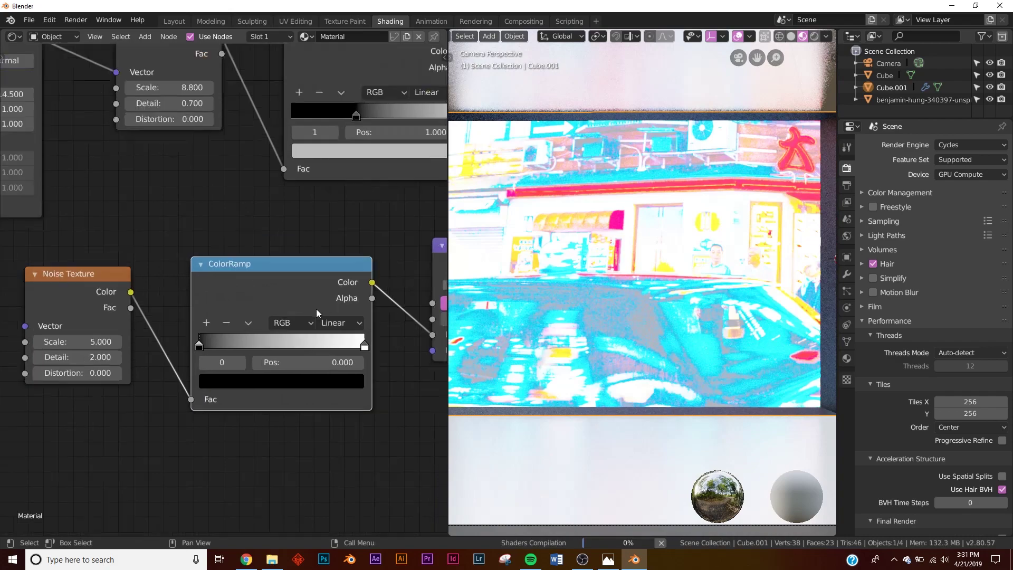
{"action": "scroll", "coordinate": [268, 311], "scroll_direction": "up", "scroll_amount": 1}
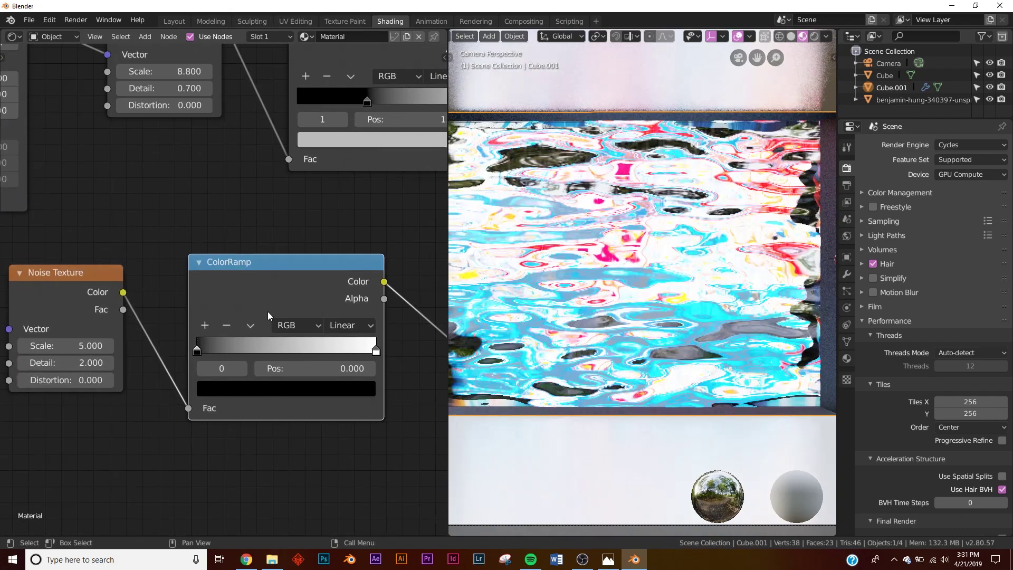
Step: Set the second Noise Texture's Scale to 59.3 and move its ColorRamp's black stop to about 0.52
{"action": "middle_click_drag", "start_coordinate": [93, 349], "coordinate": [148, 315]}
{"action": "left_click_drag", "start_coordinate": [148, 315], "coordinate": [247, 315]}
{"action": "scroll", "coordinate": [297, 334], "scroll_direction": "up", "scroll_amount": 1}
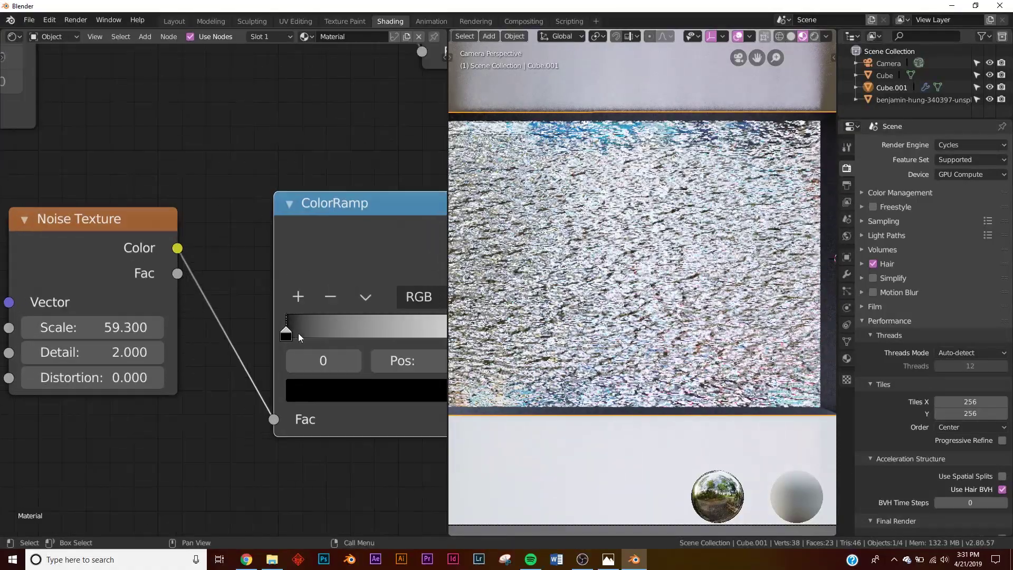
{"action": "middle_click_drag", "start_coordinate": [297, 333], "coordinate": [77, 290]}
{"action": "left_click_drag", "start_coordinate": [64, 303], "coordinate": [175, 302]}
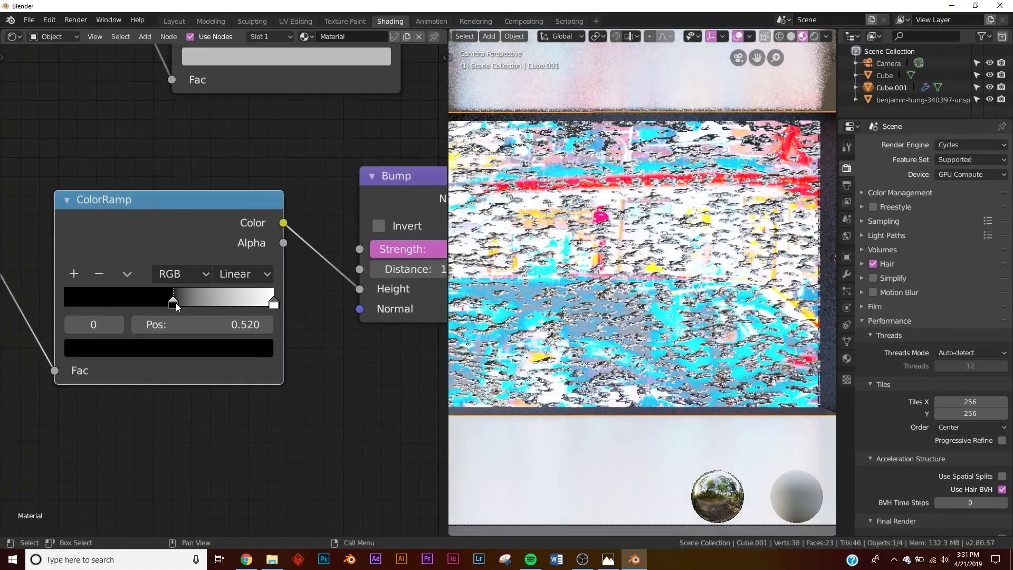
Step: Set the second Noise Texture's Detail to 0 and its Scale to 200
{"action": "middle_click_drag", "start_coordinate": [171, 312], "coordinate": [343, 275]}
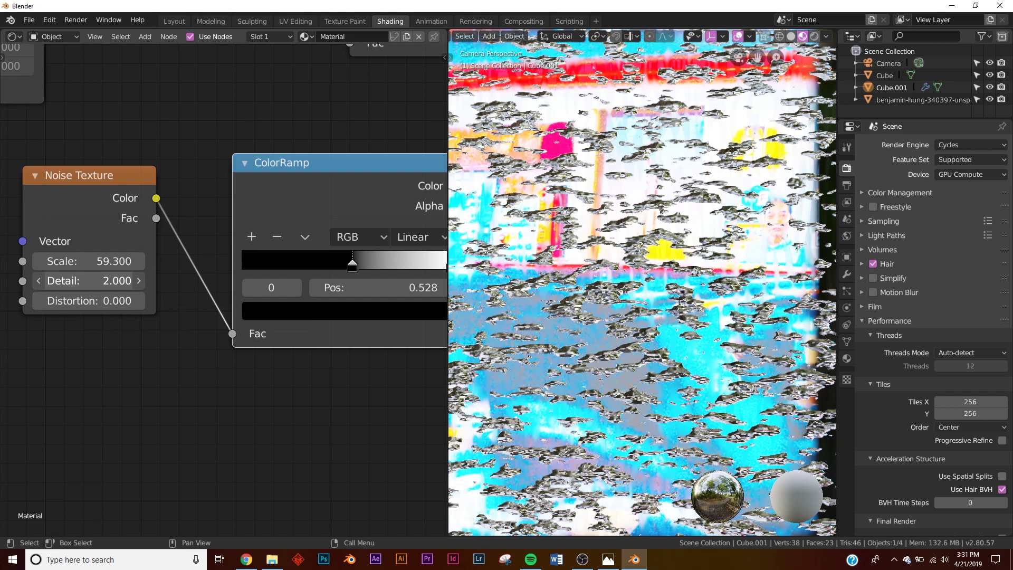
{"action": "left_click_drag", "start_coordinate": [109, 283], "coordinate": [79, 282]}
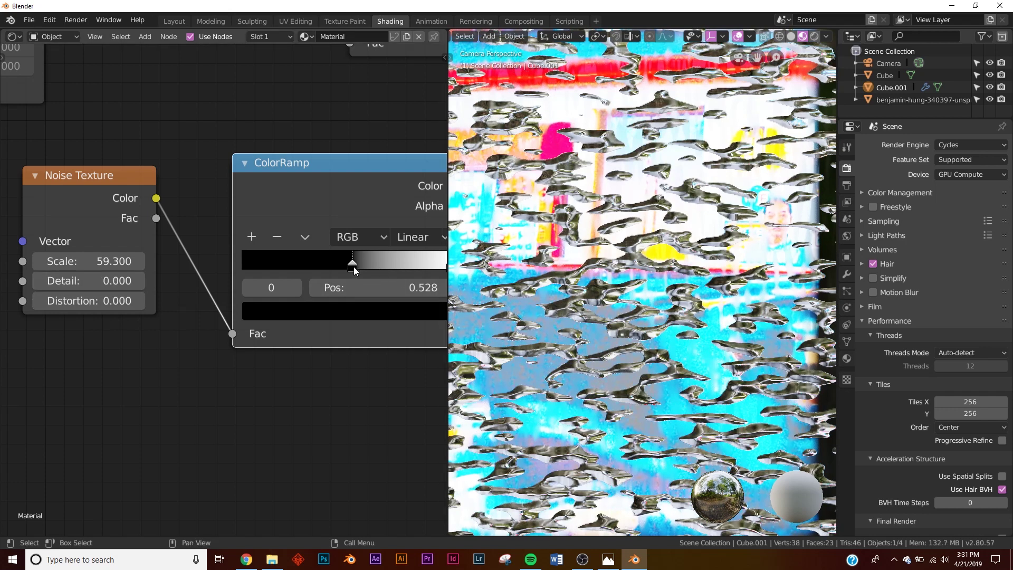
{"action": "left_click", "coordinate": [77, 260]}
{"action": "type", "text": "200"}
{"action": "key", "text": "Return"}
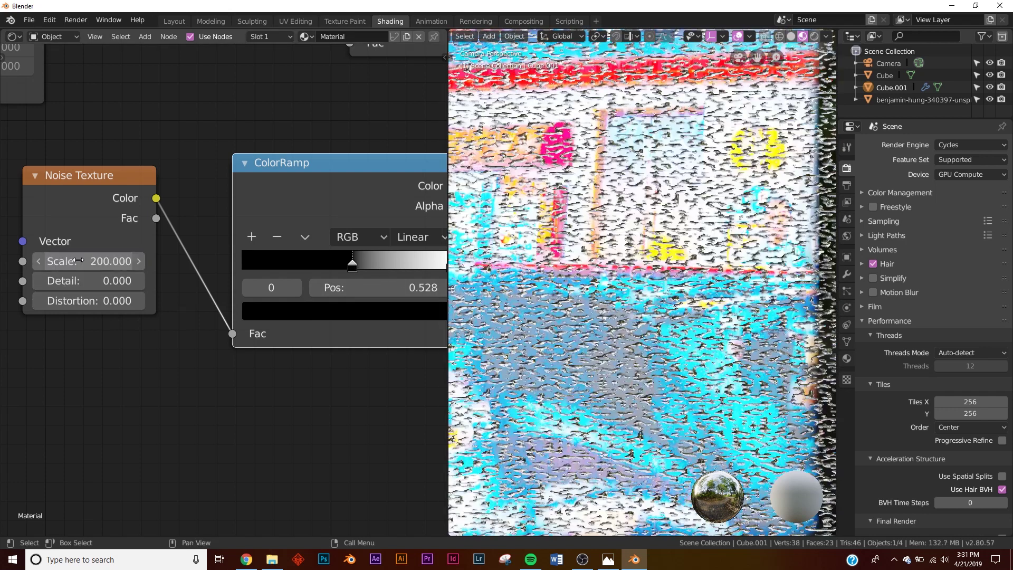
Step: Move the black stop of the bump's ColorRamp to position 0.669 and check the droplets in Rendered shading
{"action": "middle_click_drag", "start_coordinate": [379, 257], "coordinate": [282, 256]}
{"action": "left_click_drag", "start_coordinate": [255, 265], "coordinate": [291, 270]}
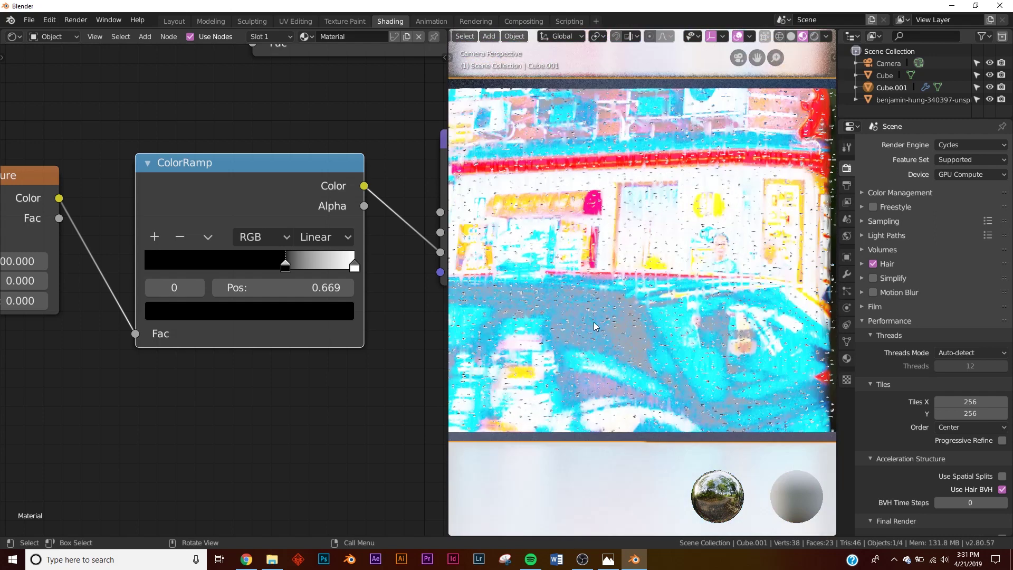
{"action": "scroll", "coordinate": [597, 322], "scroll_direction": "up", "scroll_amount": 2}
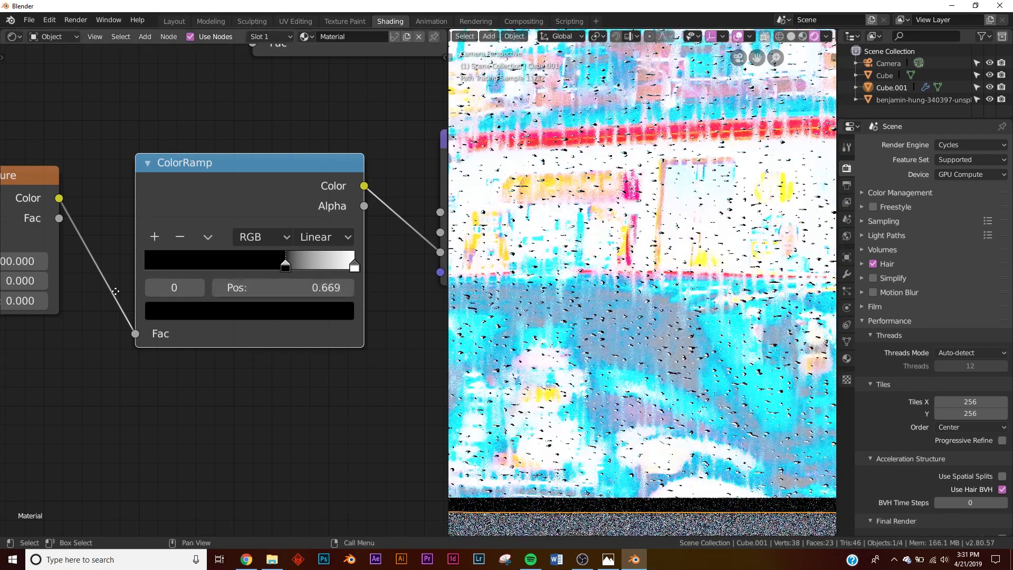
Step: Enter a new Scale value for the Noise Texture that drives the bump droplets
{"action": "middle_click_drag", "start_coordinate": [115, 291], "coordinate": [236, 271]}
{"action": "scroll", "coordinate": [614, 301], "scroll_direction": "down", "scroll_amount": 2}
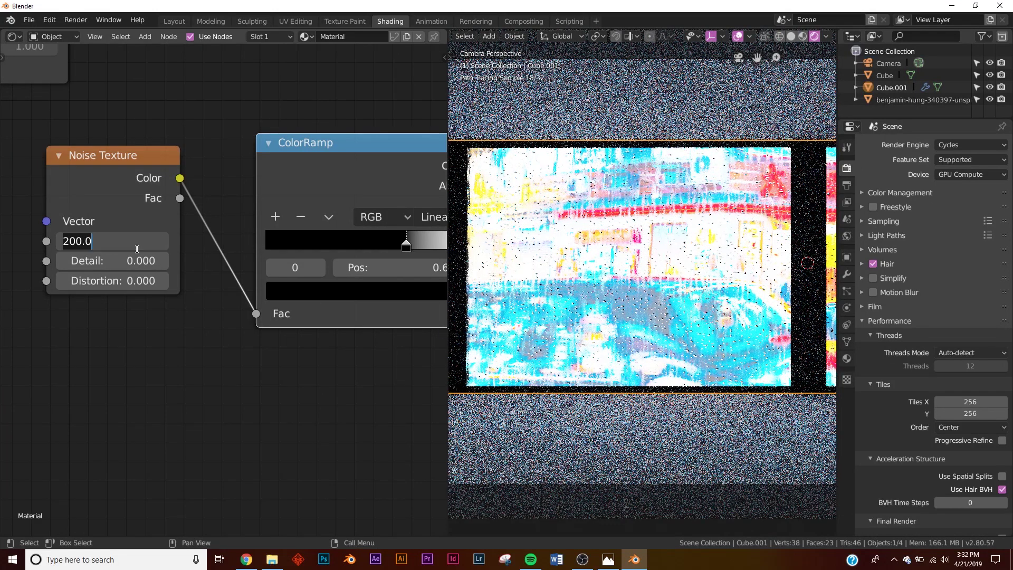
{"action": "type", "text": "00"}
{"action": "key", "text": "Return"}
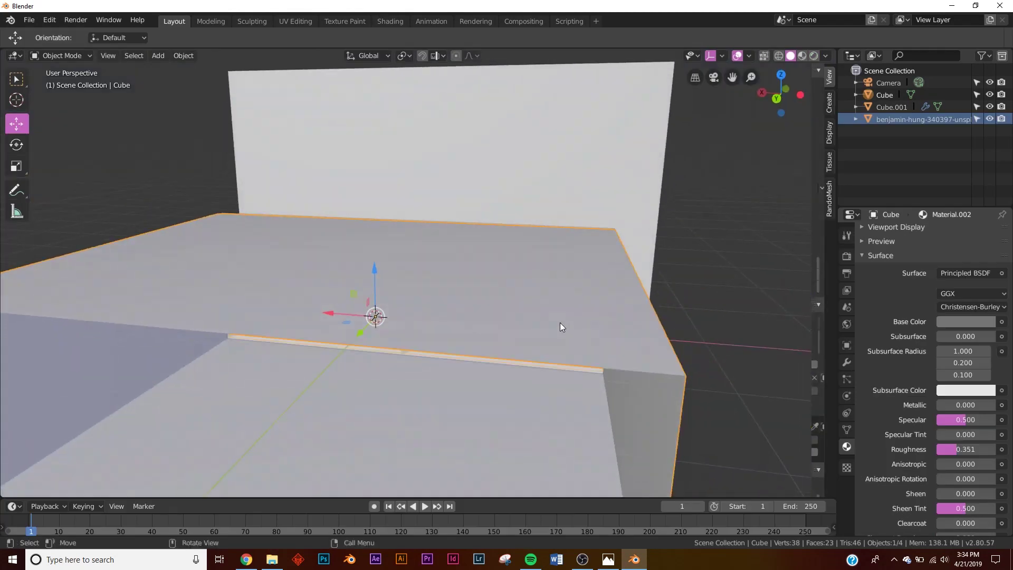
Step: View the room through the camera, and switch to Chrome to open Mixamo's character library in a new tab
{"action": "key", "text": "KP_0"}
{"action": "key", "text": "alt+Tab"}
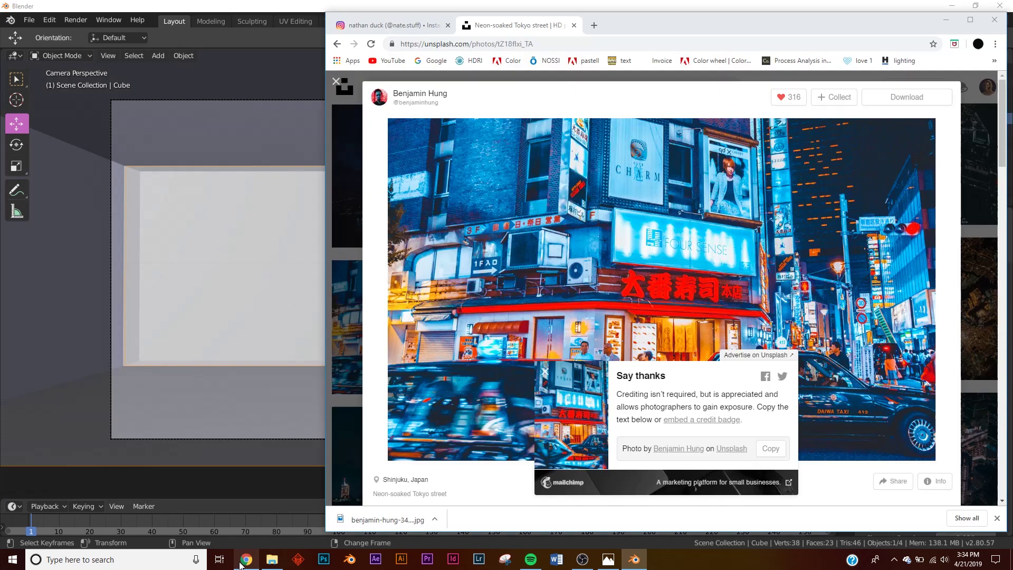
{"action": "left_click", "coordinate": [593, 25]}
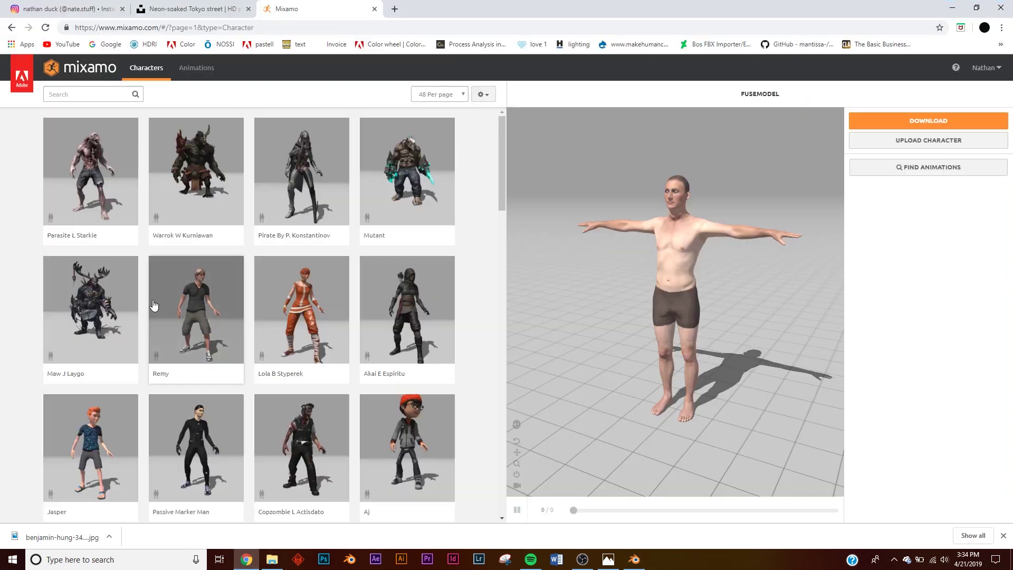
Step: Preview the Maw character, then load the Vanguard character from the Mixamo library
{"action": "left_click", "coordinate": [89, 308]}
{"action": "left_click", "coordinate": [702, 213]}
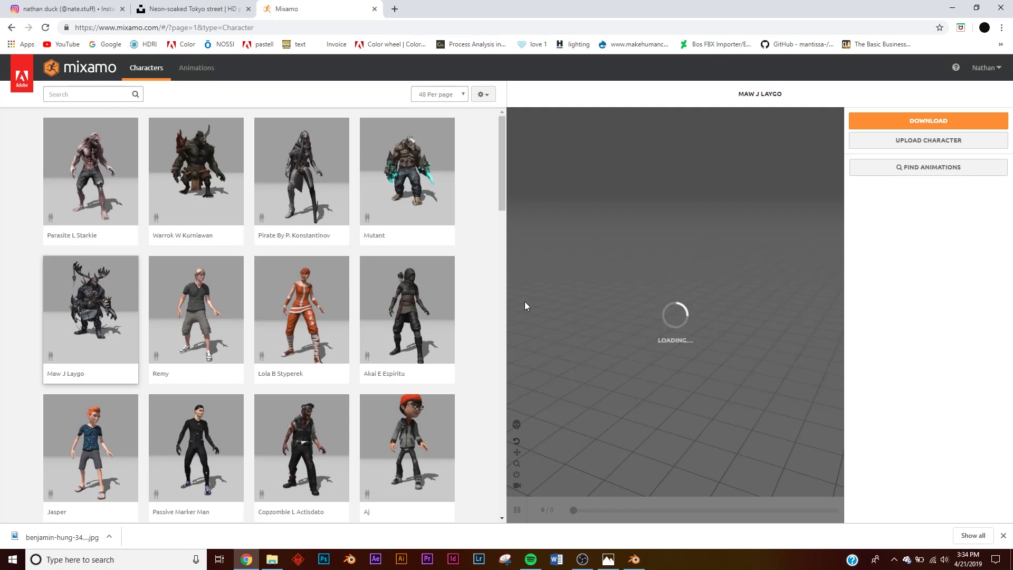
{"action": "scroll", "coordinate": [300, 272], "scroll_direction": "down", "scroll_amount": 6}
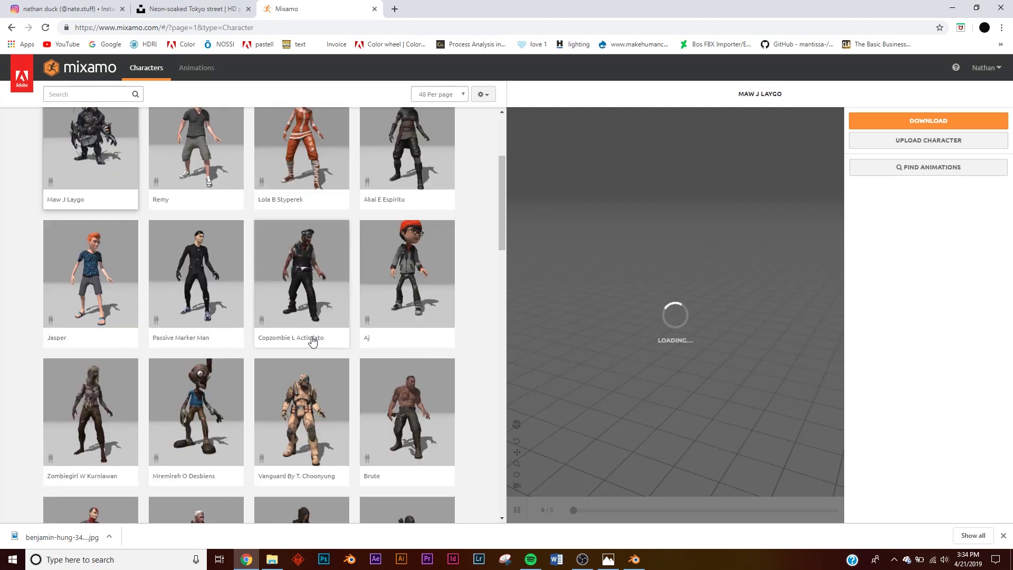
{"action": "left_click", "coordinate": [299, 270]}
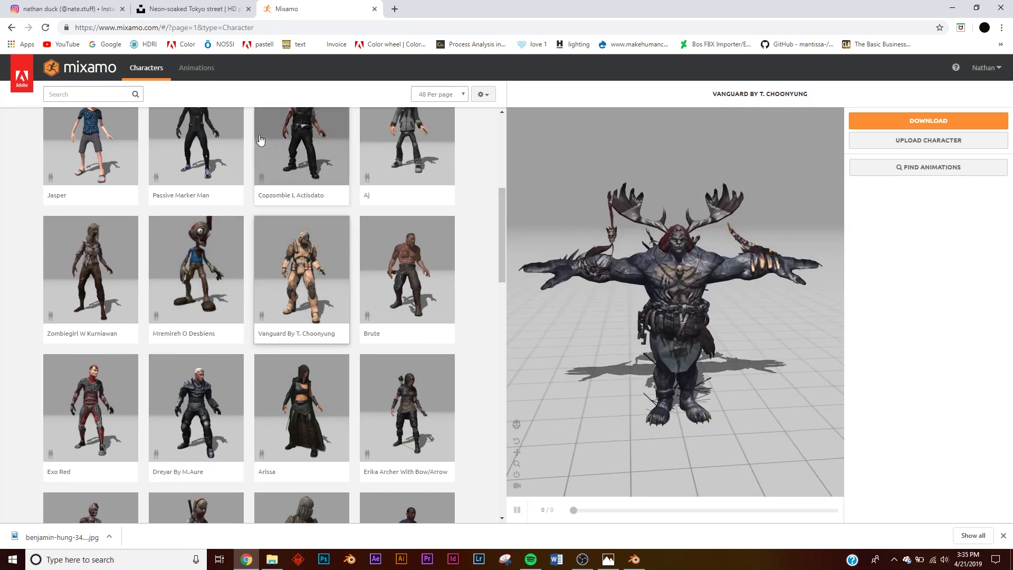
Step: Apply the red-figure Samba Dancing animation to the Vanguard character and look at the animation genre filters
{"action": "left_click", "coordinate": [195, 68]}
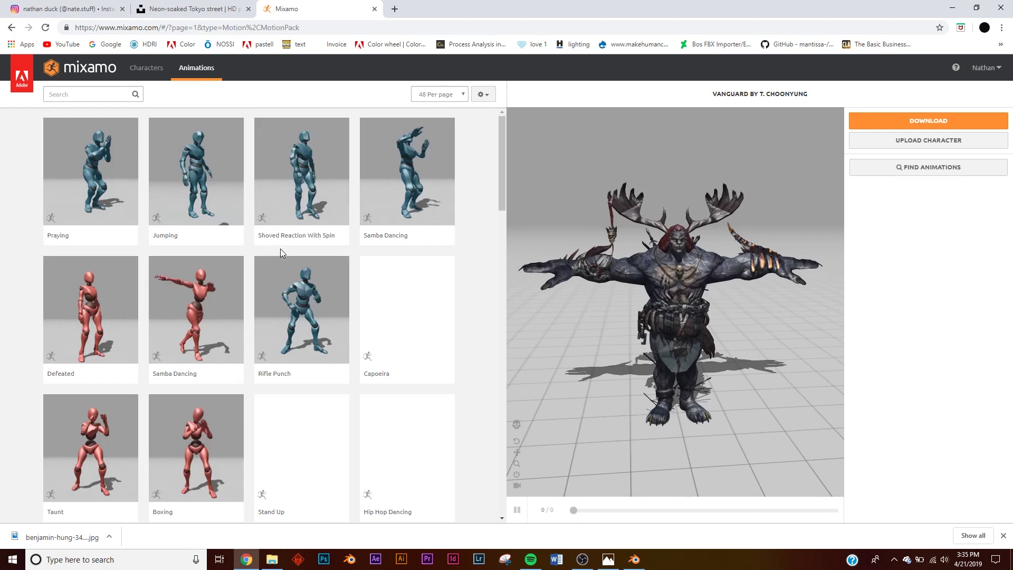
{"action": "left_click", "coordinate": [174, 329]}
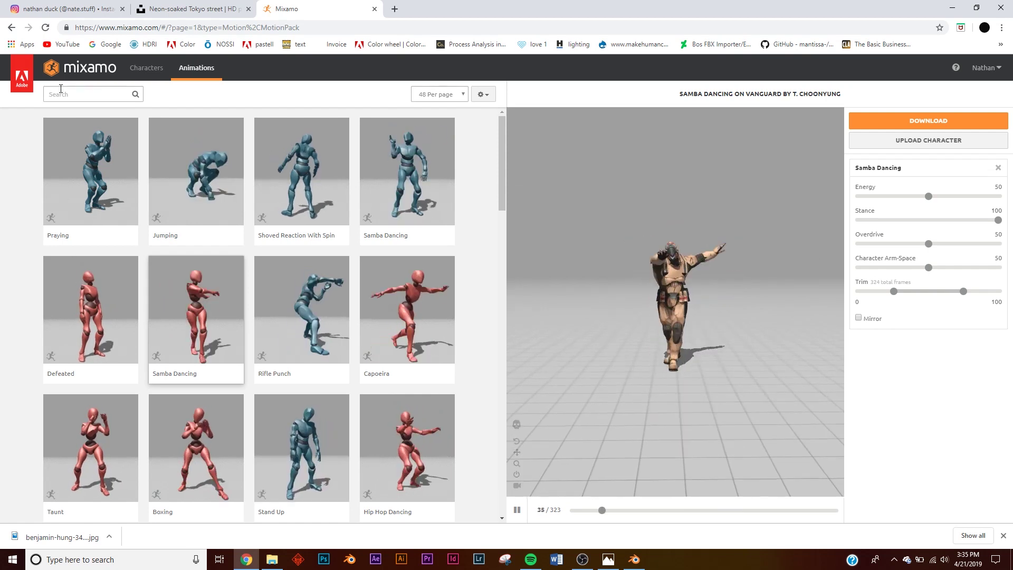
{"action": "left_click", "coordinate": [85, 94]}
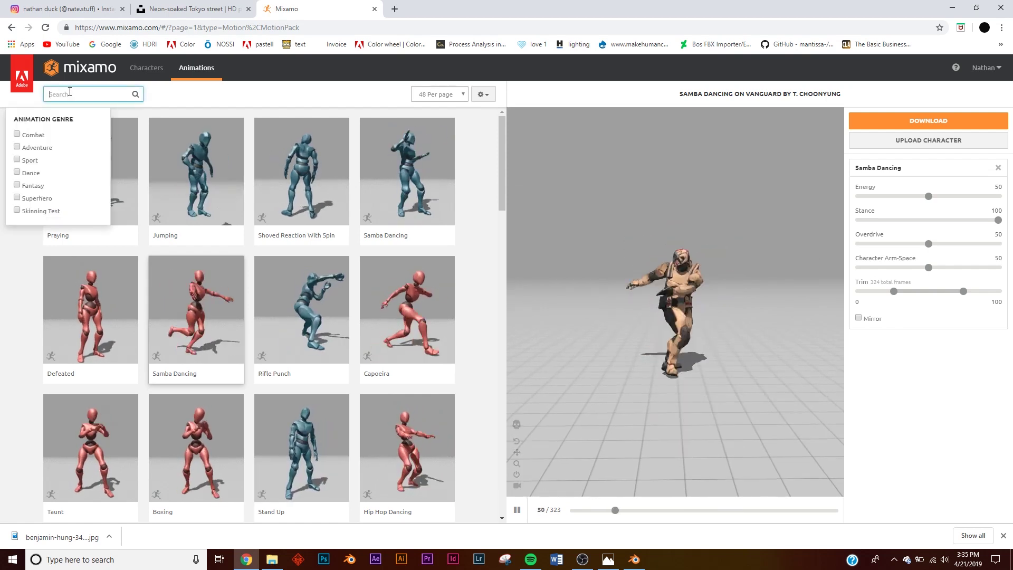
{"action": "left_click", "coordinate": [300, 102]}
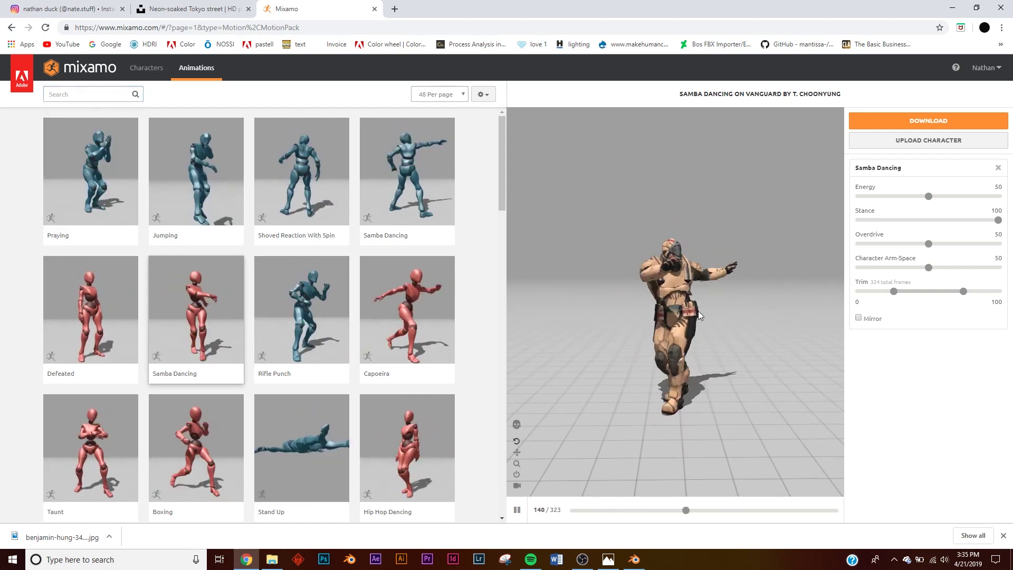
Step: Open the download settings for the Samba Dancing character, choose the FBX(.fbx) format and pick a frame rate
{"action": "left_click", "coordinate": [926, 120]}
{"action": "left_click", "coordinate": [380, 165]}
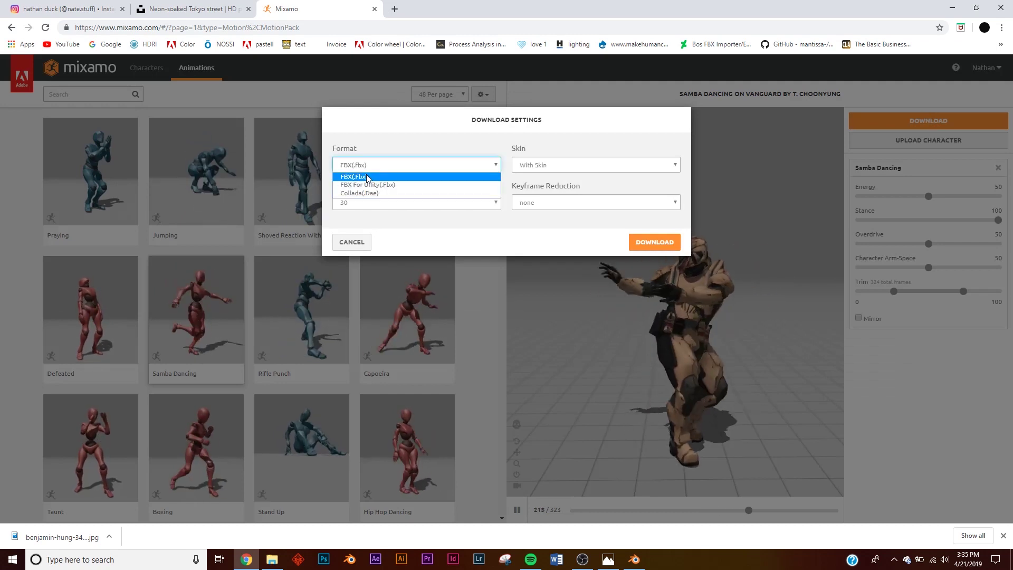
{"action": "left_click", "coordinate": [388, 177]}
{"action": "left_click", "coordinate": [366, 202]}
{"action": "left_click", "coordinate": [355, 215]}
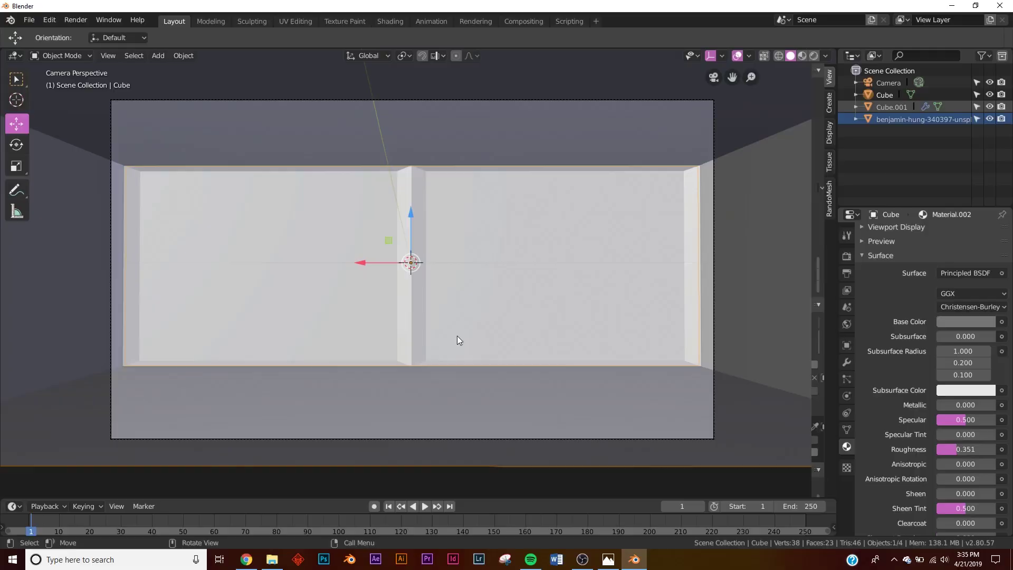
Step: In Blender, import the FBX character Idle (7).fbx from the Desktop's 3d stuff folder
{"action": "left_click", "coordinate": [29, 20]}
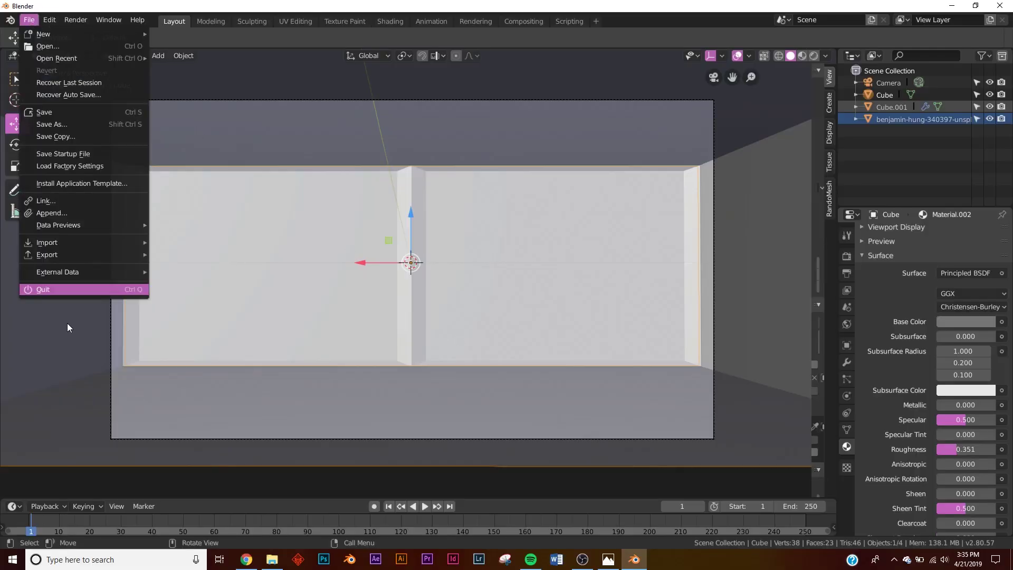
{"action": "mouse_move", "coordinate": [58, 242]}
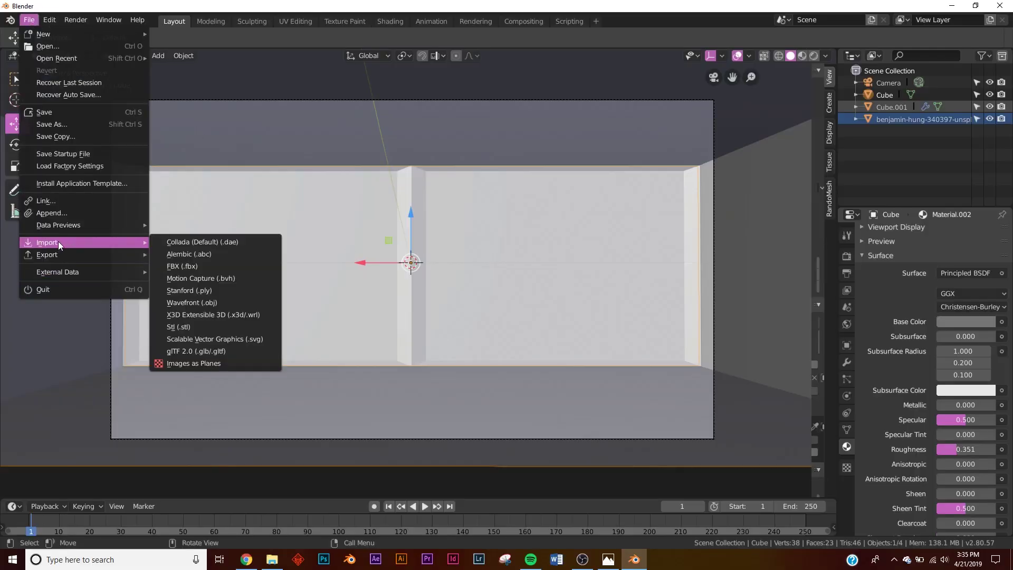
{"action": "left_click", "coordinate": [227, 266]}
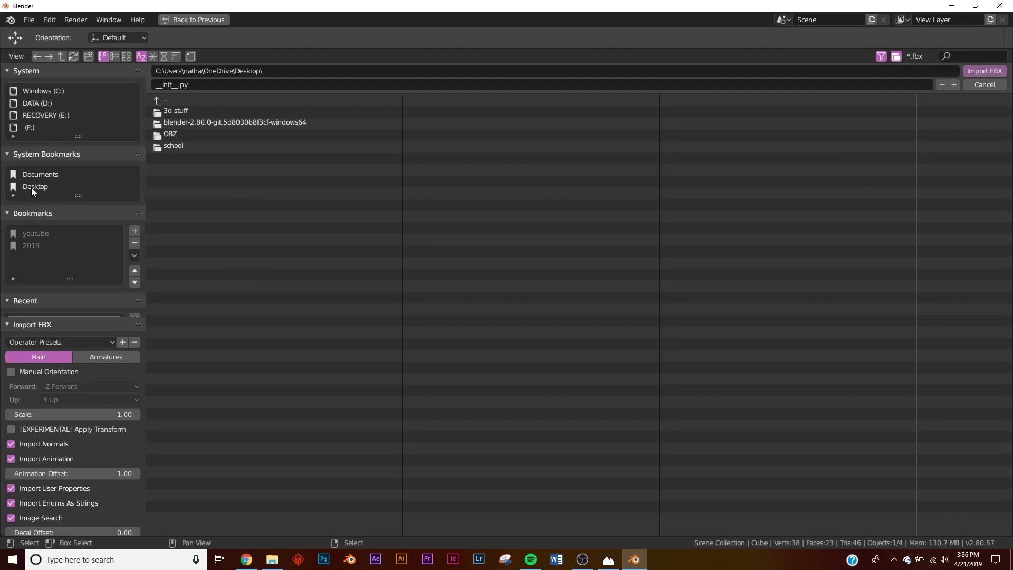
{"action": "left_click", "coordinate": [196, 111]}
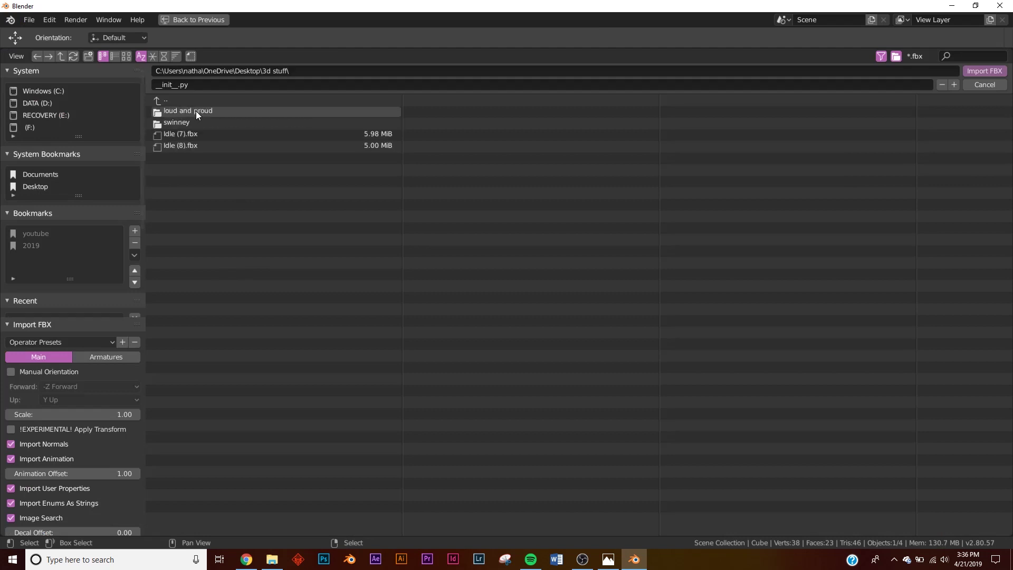
{"action": "left_click", "coordinate": [184, 135]}
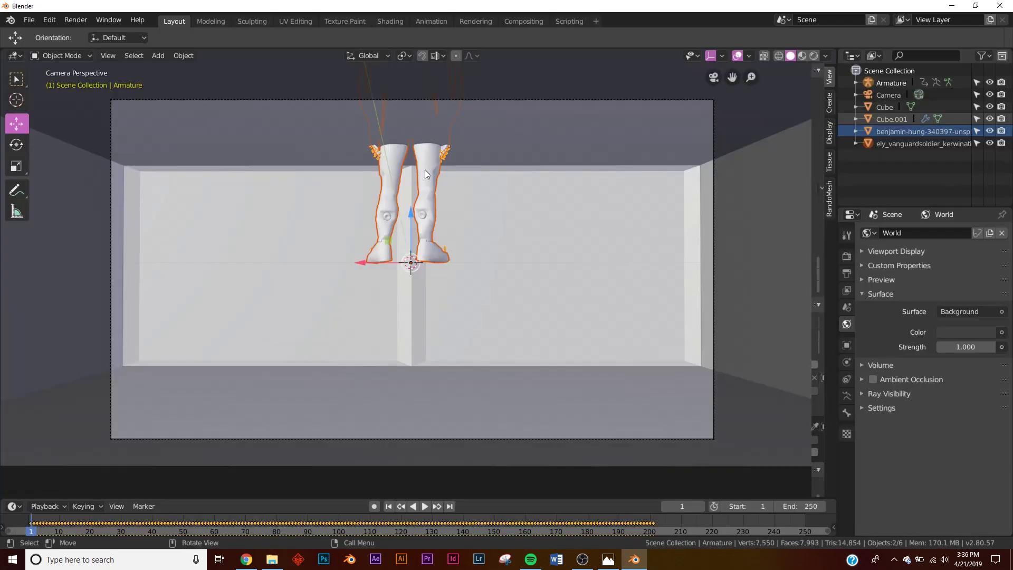
Step: Move the imported character down about 0.82 m along Z to the floor, then along X in front of the right window pane
{"action": "key", "text": "g"}
{"action": "key", "text": "z"}
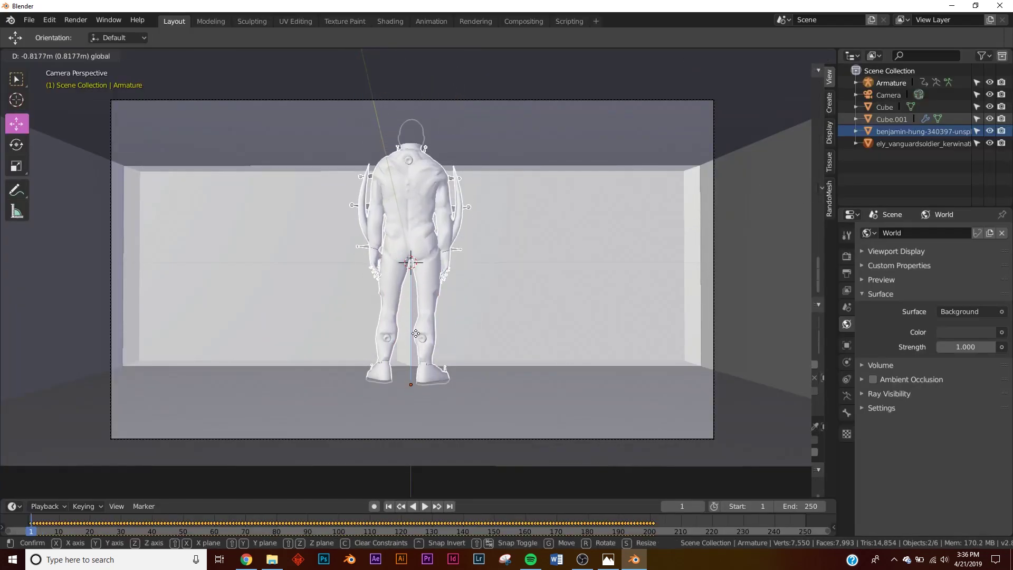
{"action": "left_click", "coordinate": [415, 333]}
{"action": "key", "text": "g"}
{"action": "key", "text": "x"}
{"action": "left_click", "coordinate": [484, 369]}
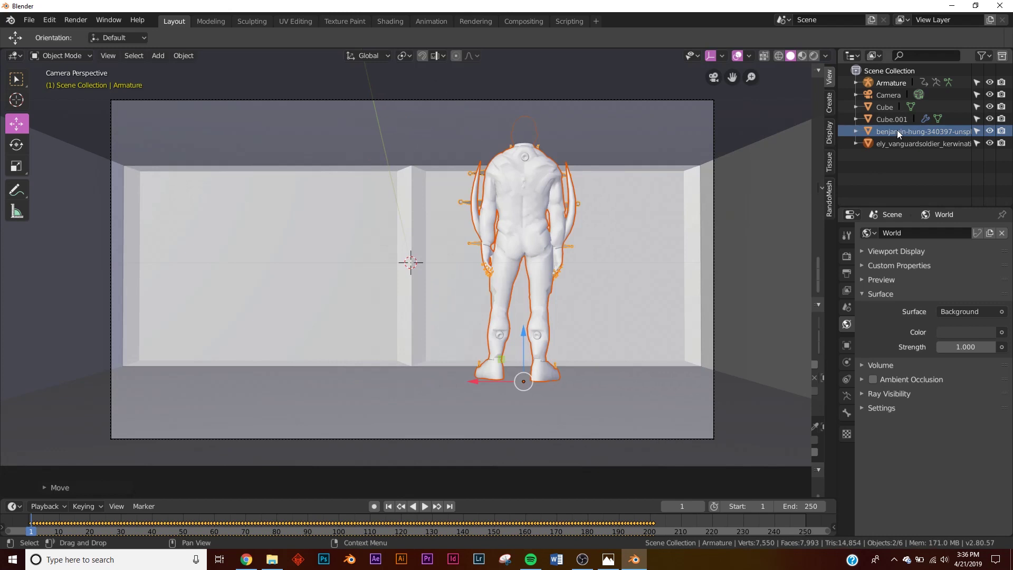
Step: Scale the character's armature to about 0.66 and reposition it on the floor near the window
{"action": "left_click", "coordinate": [893, 84]}
{"action": "key", "text": "s"}
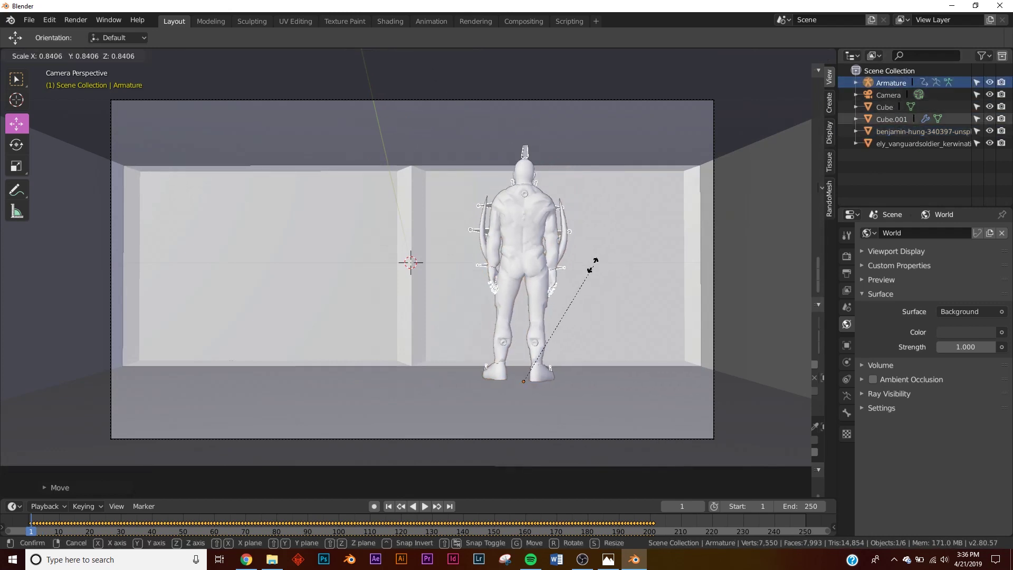
{"action": "key", "text": "Escape"}
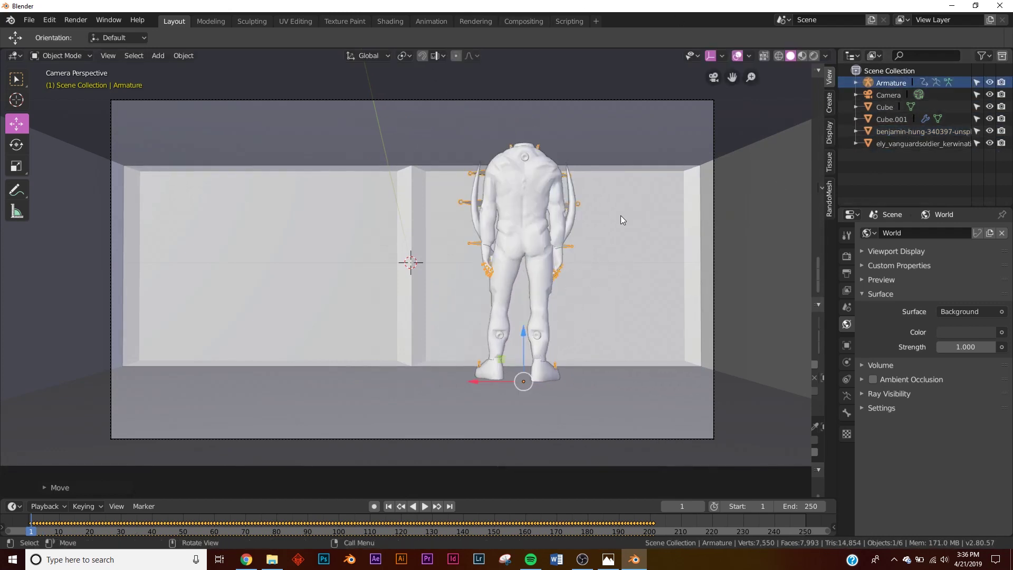
{"action": "key", "text": "s"}
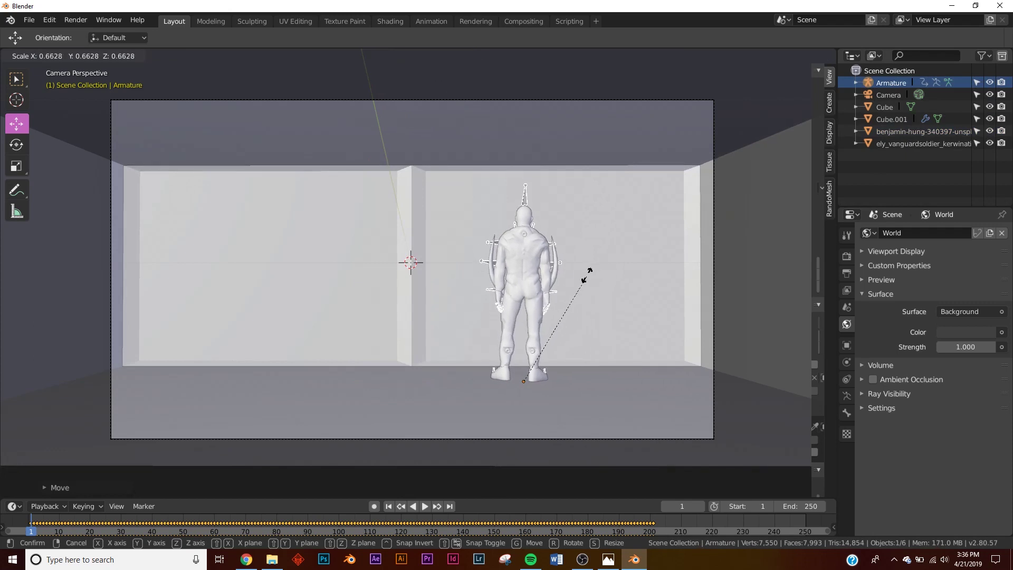
{"action": "left_click", "coordinate": [587, 278]}
{"action": "middle_click_drag", "start_coordinate": [586, 277], "coordinate": [543, 370]}
{"action": "key", "text": "g"}
{"action": "left_click", "coordinate": [531, 356]}
Step: Check the character's silhouette through the camera in Rendered shading with the viewport overlays hidden
{"action": "key", "text": "KP_0"}
{"action": "key", "text": "z"}
{"action": "left_click", "coordinate": [590, 278]}
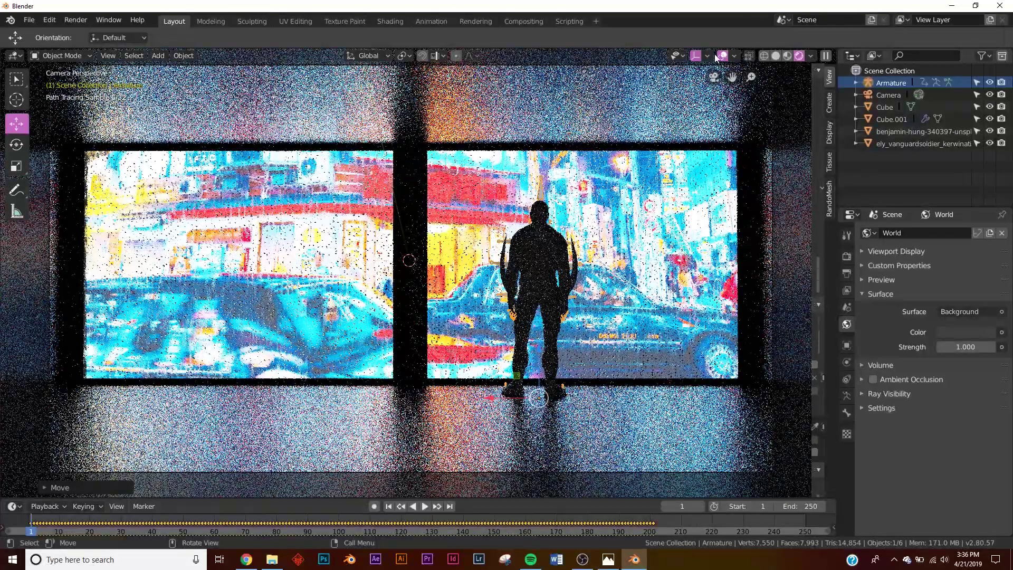
{"action": "left_click", "coordinate": [722, 55]}
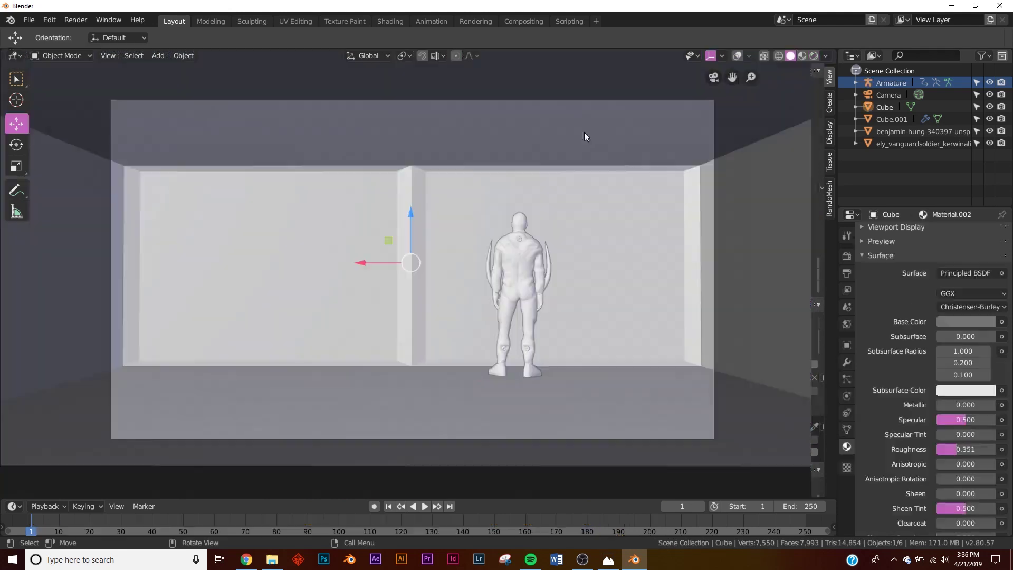
Step: Set the room material's Roughness to 0.719, turn the viewport overlays back on and return to the camera view
{"action": "middle_click_drag", "start_coordinate": [491, 350], "coordinate": [559, 338]}
{"action": "key", "text": "KP_0"}
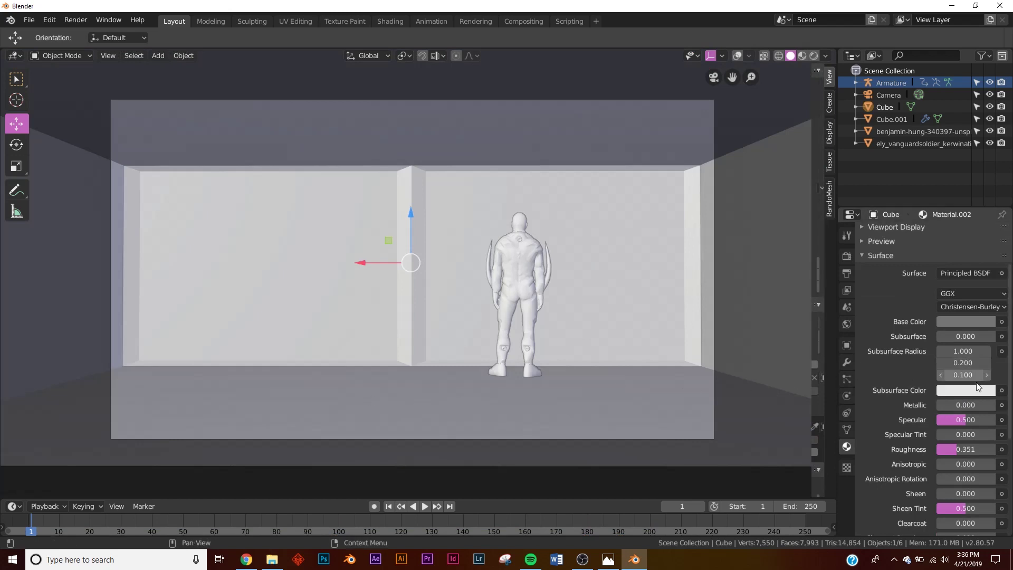
{"action": "left_click_drag", "start_coordinate": [958, 446], "coordinate": [979, 447]}
{"action": "middle_click_drag", "start_coordinate": [627, 341], "coordinate": [670, 226]}
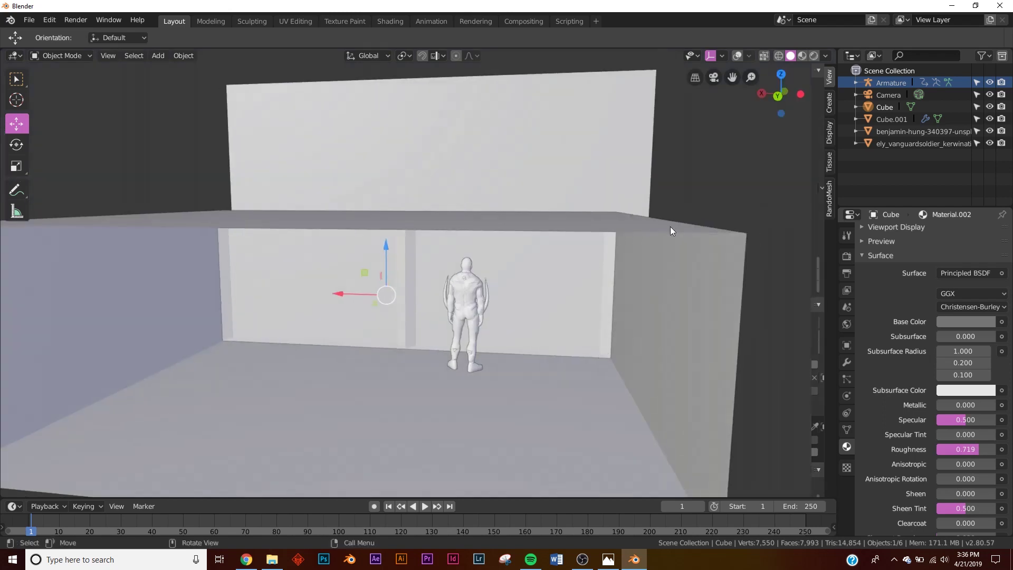
{"action": "left_click", "coordinate": [739, 55]}
{"action": "middle_click_drag", "start_coordinate": [701, 256], "coordinate": [635, 268]}
{"action": "key", "text": "KP_0"}
Step: Select the room's floor face and create a second material for it with Roughness 0.263
{"action": "key", "text": "Tab"}
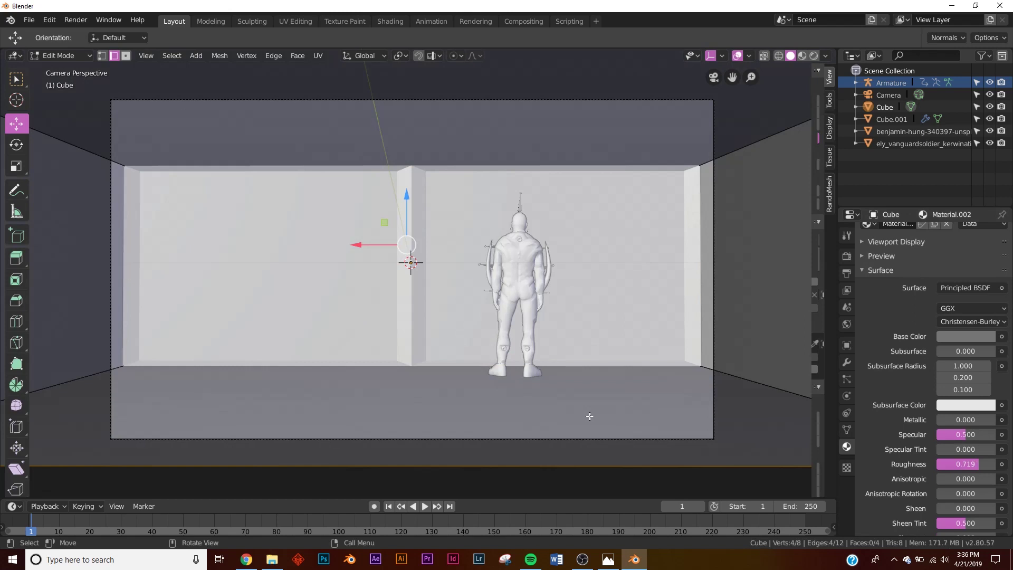
{"action": "left_click", "coordinate": [126, 55]}
{"action": "left_click", "coordinate": [430, 393]}
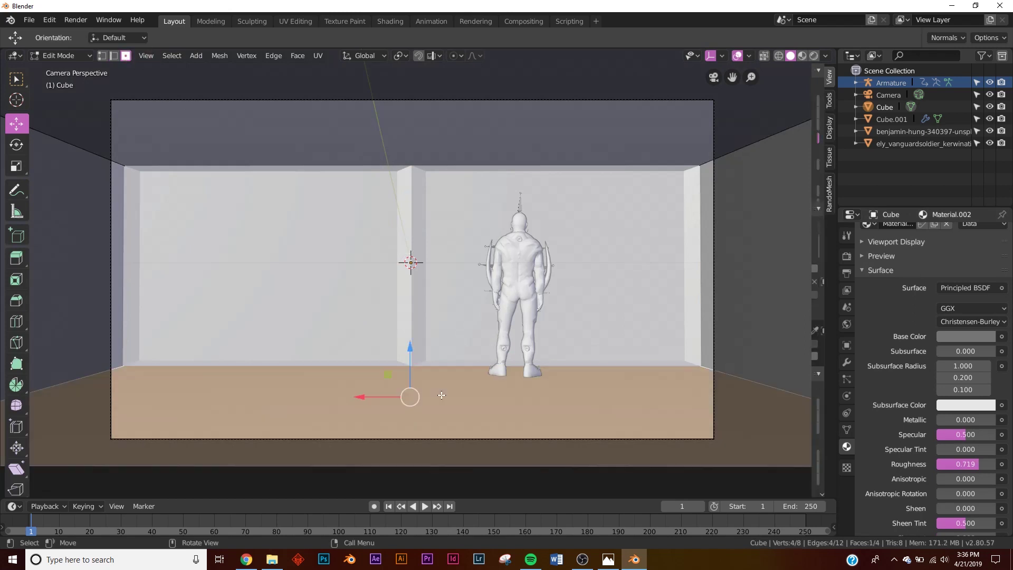
{"action": "scroll", "coordinate": [928, 296], "scroll_direction": "up", "scroll_amount": 5}
{"action": "left_click", "coordinate": [1002, 232]}
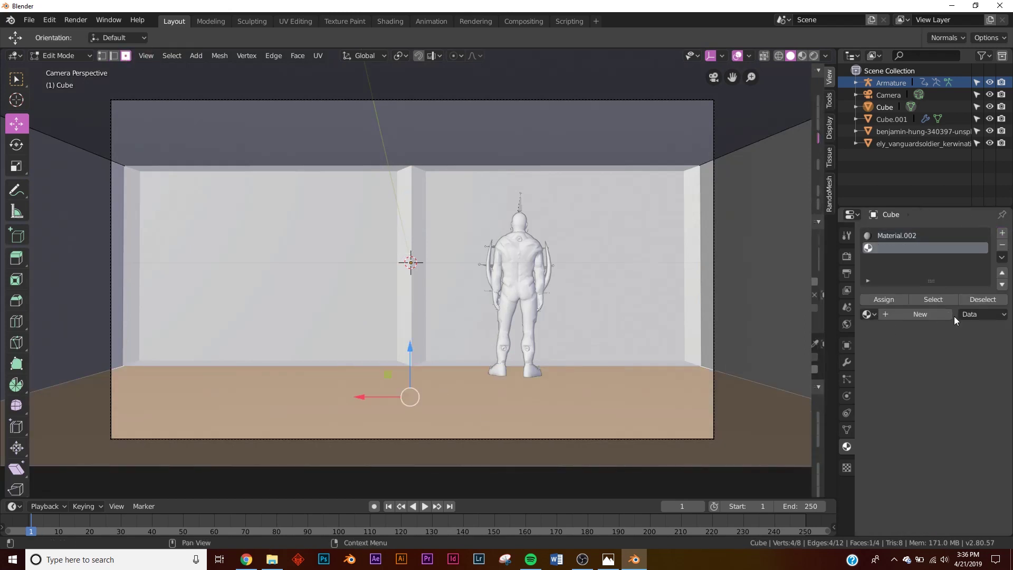
{"action": "left_click", "coordinate": [919, 314]}
{"action": "scroll", "coordinate": [967, 443], "scroll_direction": "down", "scroll_amount": 5}
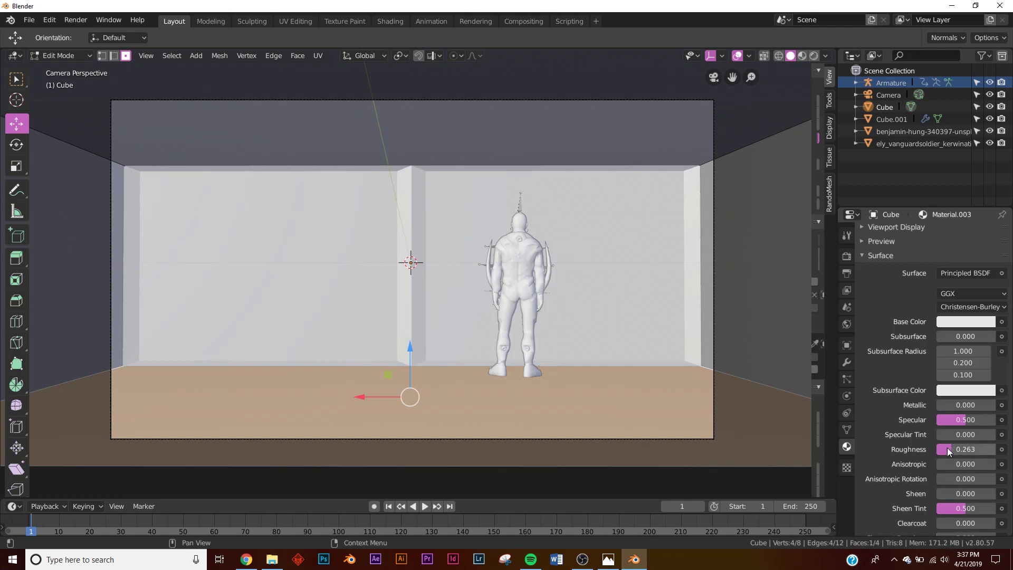
{"action": "scroll", "coordinate": [896, 316], "scroll_direction": "up", "scroll_amount": 5}
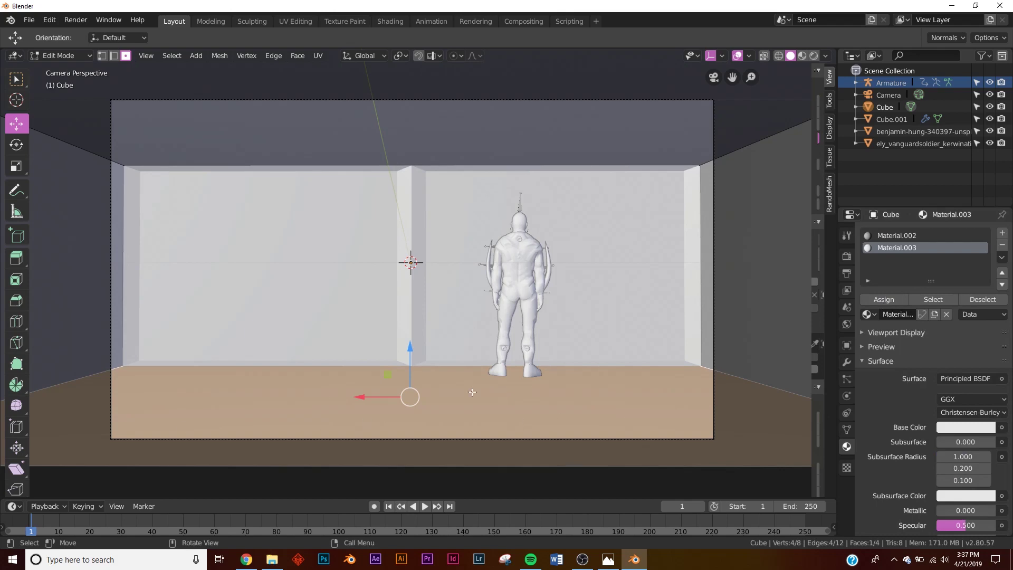
Step: Leave Edit Mode and check the floor reflections in Rendered shading
{"action": "key", "text": "Tab"}
{"action": "key", "text": "z"}
{"action": "left_click", "coordinate": [497, 247]}
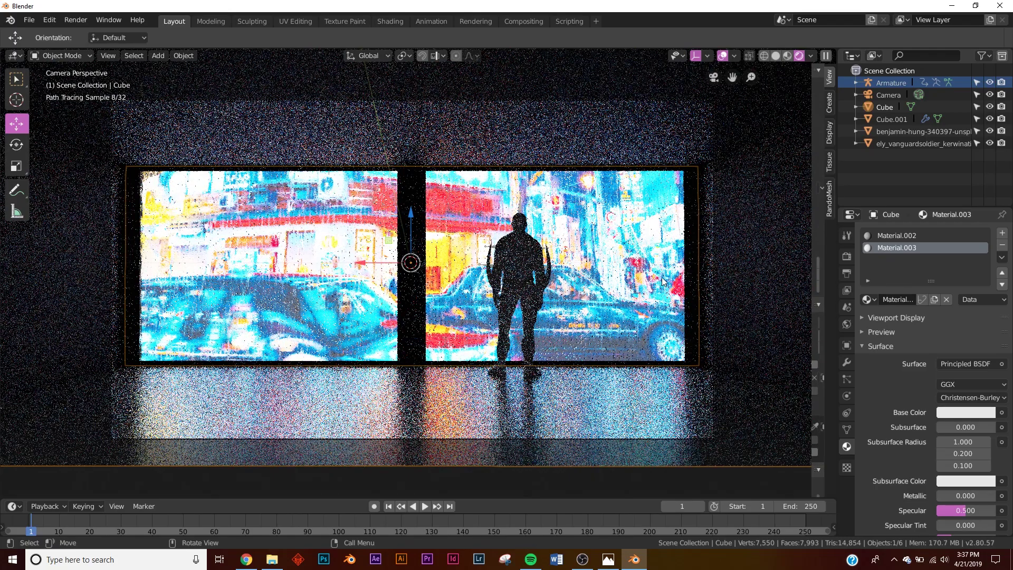
Step: Select the city image plane, examine it behind the rainy window in Rendered shading, then return to Solid shading and select the room
{"action": "left_click", "coordinate": [585, 240]}
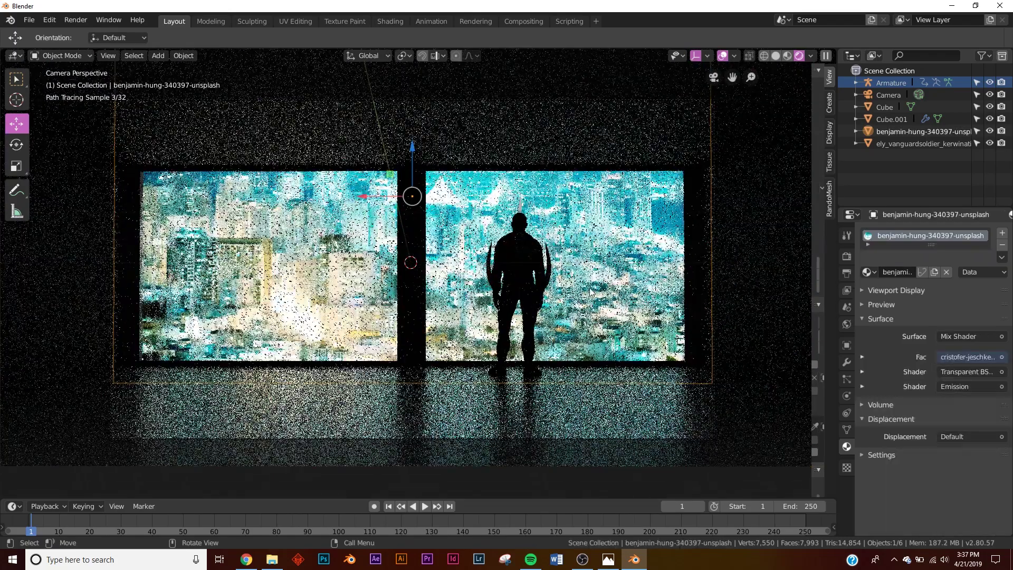
{"action": "scroll", "coordinate": [346, 270], "scroll_direction": "up", "scroll_amount": 4}
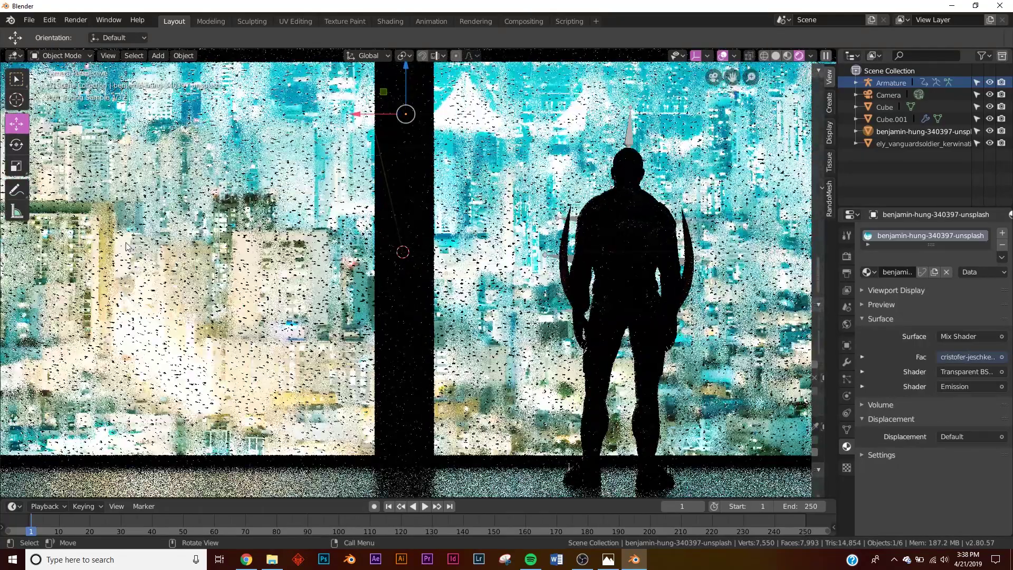
{"action": "scroll", "coordinate": [567, 274], "scroll_direction": "down", "scroll_amount": 2}
{"action": "scroll", "coordinate": [565, 270], "scroll_direction": "down", "scroll_amount": 3}
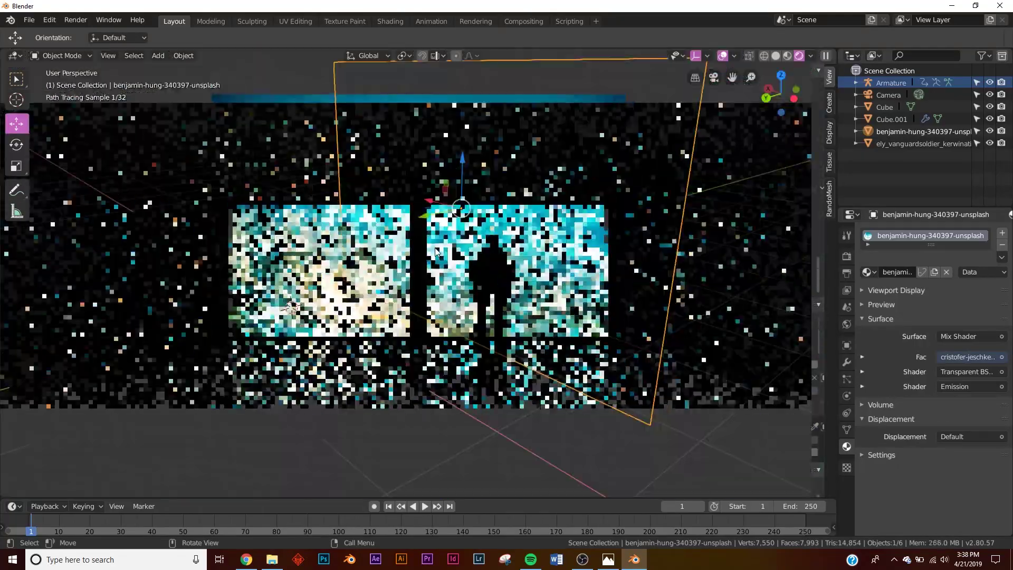
{"action": "middle_click_drag", "start_coordinate": [566, 270], "coordinate": [507, 243]}
{"action": "key", "text": "KP_0"}
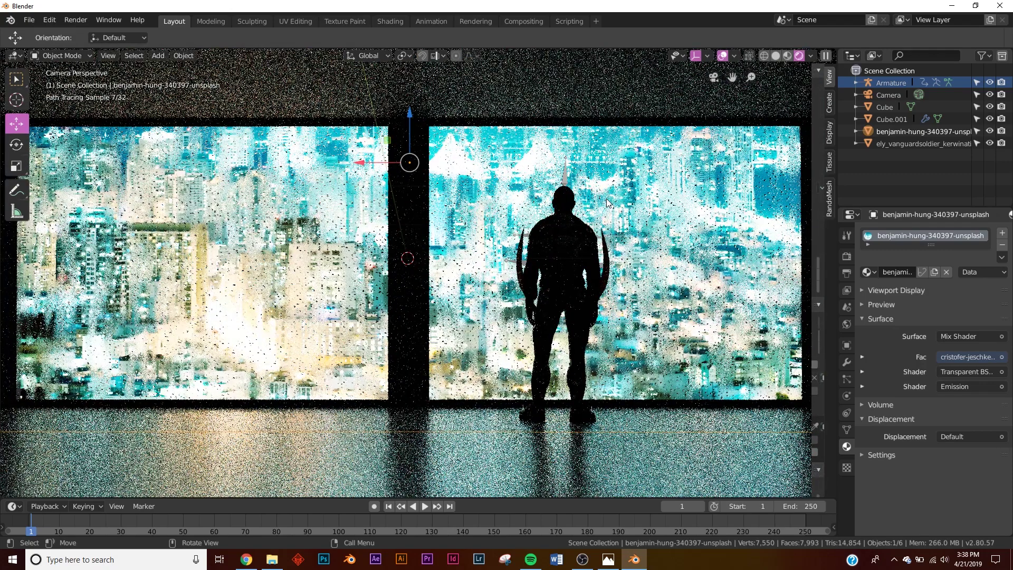
{"action": "scroll", "coordinate": [595, 186], "scroll_direction": "down", "scroll_amount": 2}
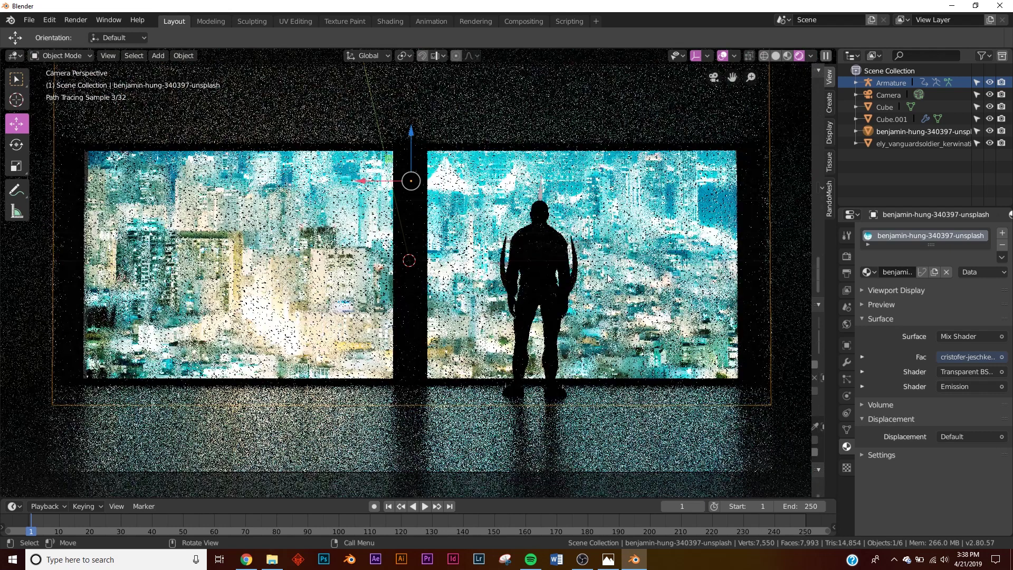
{"action": "key", "text": "z"}
{"action": "left_click", "coordinate": [669, 442]}
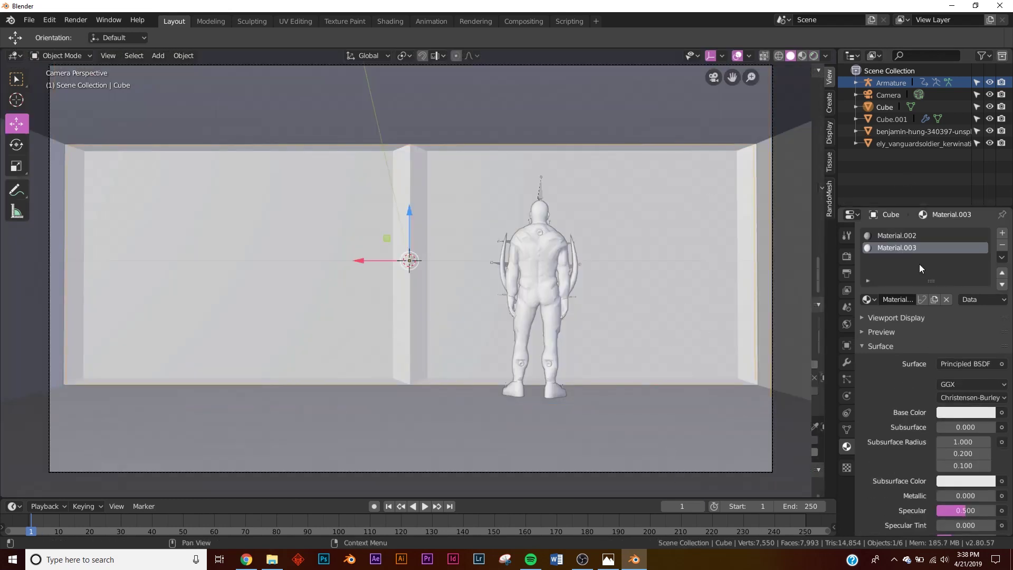
Step: In the Shading workspace with LookDev shading, add a Bump node to the floor material and connect it to the Principled BSDF's Normal input
{"action": "left_click", "coordinate": [394, 24]}
{"action": "scroll", "coordinate": [261, 324], "scroll_direction": "up", "scroll_amount": 3}
{"action": "key", "text": "z"}
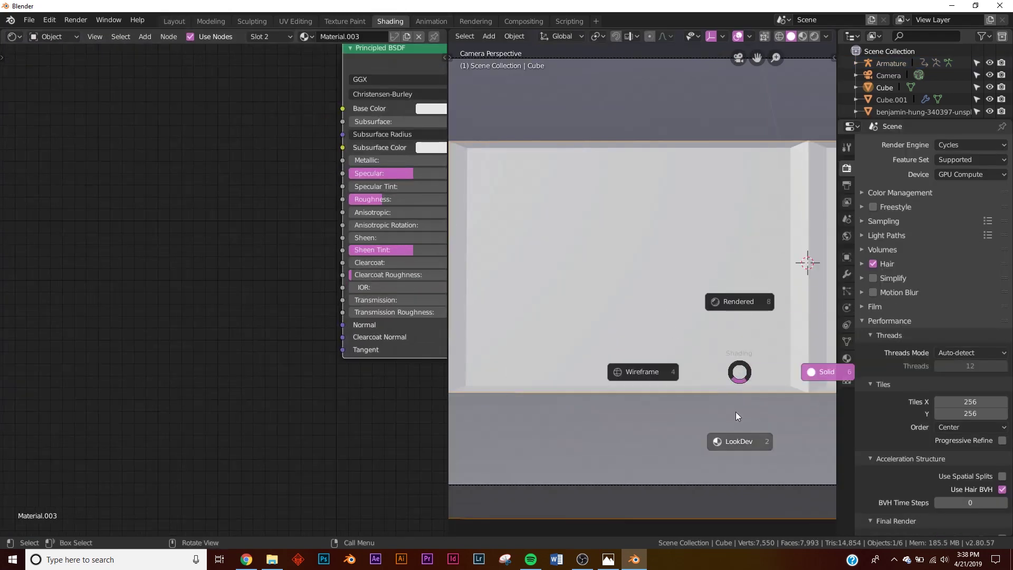
{"action": "left_click", "coordinate": [735, 412]}
{"action": "key", "text": "shift+a"}
{"action": "type", "text": "bum"}
{"action": "left_click", "coordinate": [244, 298]}
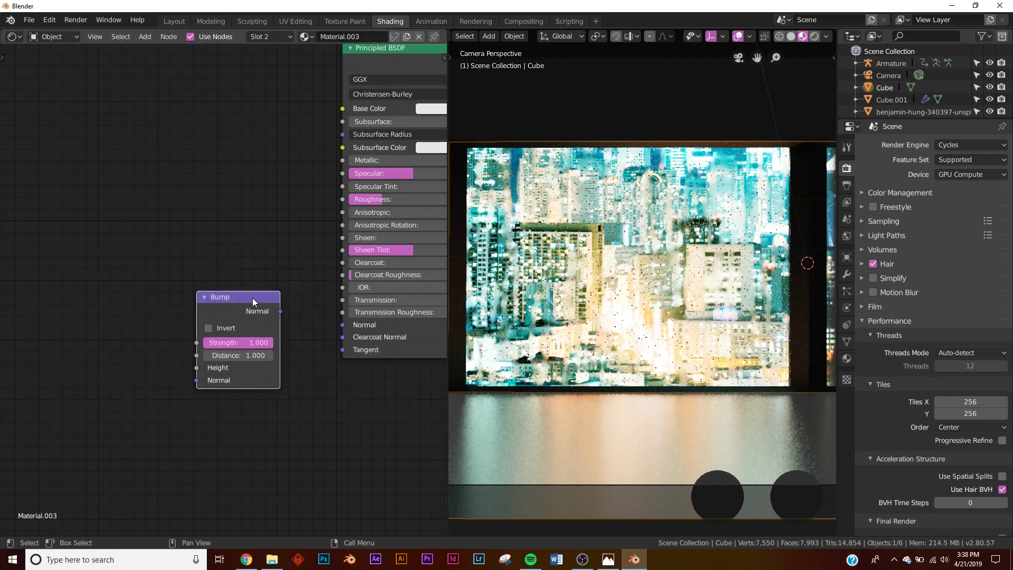
{"action": "left_click_drag", "start_coordinate": [284, 316], "coordinate": [343, 325]}
Step: Add a Brick Texture node before the Bump node and connect its Color output to the Bump's Height input
{"action": "key", "text": "shift+a"}
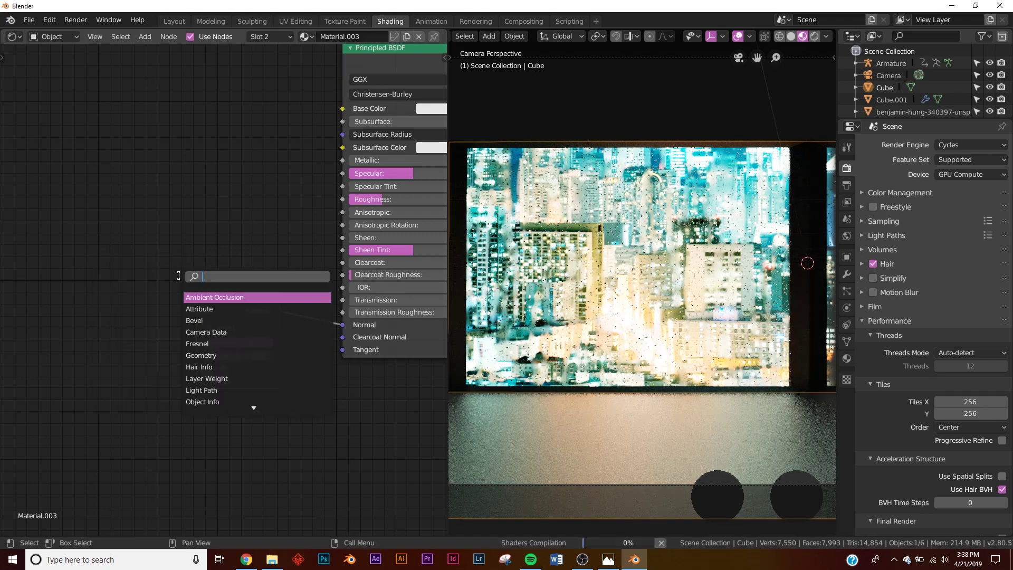
{"action": "type", "text": "bric"}
{"action": "key", "text": "Return"}
{"action": "left_click", "coordinate": [126, 338]}
{"action": "left_click_drag", "start_coordinate": [140, 335], "coordinate": [145, 334]}
{"action": "left_click_drag", "start_coordinate": [205, 367], "coordinate": [205, 367]}
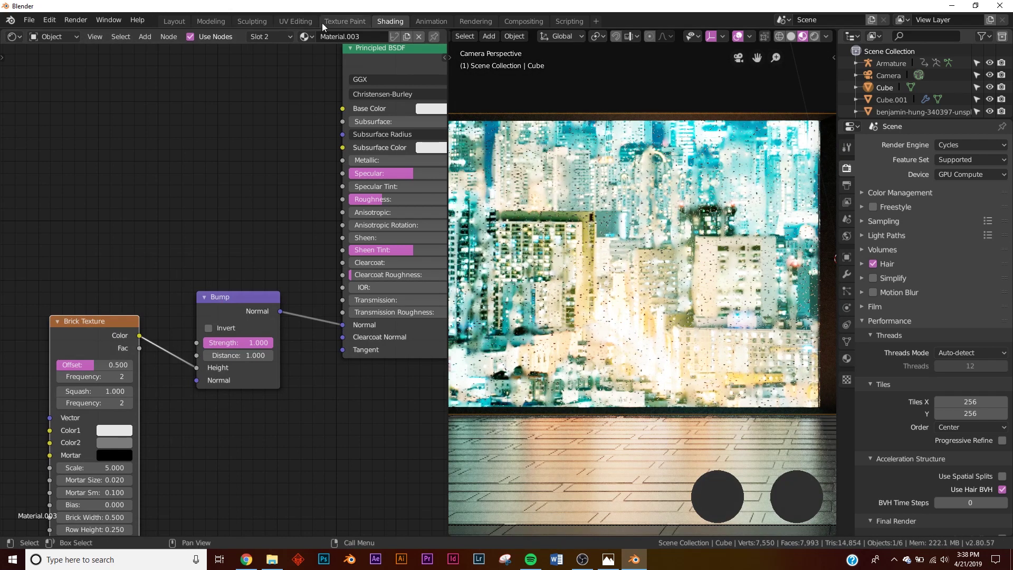
Step: Return to the Layout workspace, check the brick-patterned floor in Rendered shading and switch back to Solid shading
{"action": "left_click", "coordinate": [174, 21]}
{"action": "key", "text": "z"}
{"action": "left_click", "coordinate": [557, 355]}
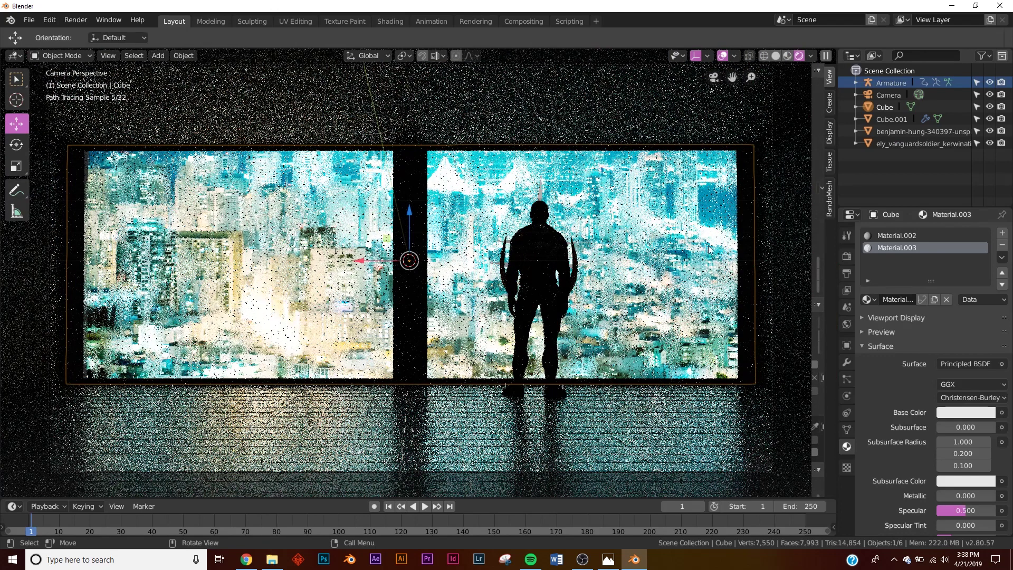
{"action": "key", "text": "z"}
{"action": "left_click", "coordinate": [659, 274]}
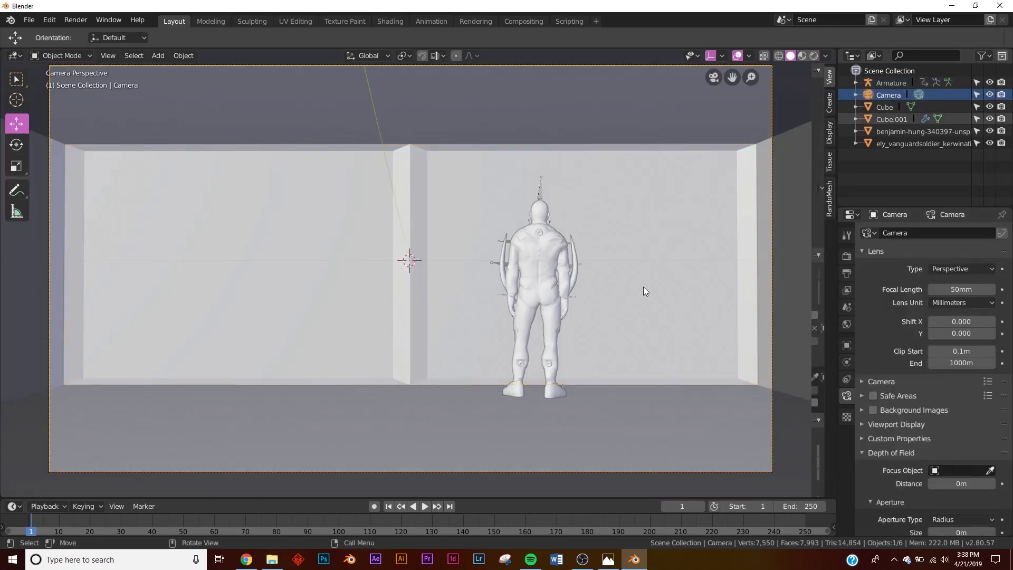
Step: Move the camera closer to the character for a tighter framing, checking the composition in Rendered shading before returning to Solid
{"action": "key", "text": "g"}
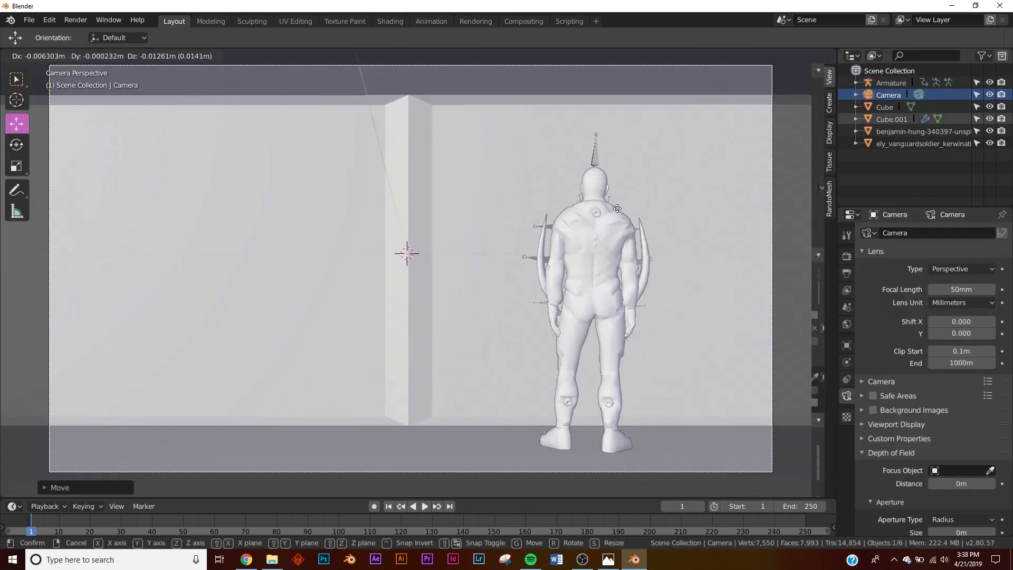
{"action": "left_click", "coordinate": [613, 254]}
{"action": "key", "text": "z"}
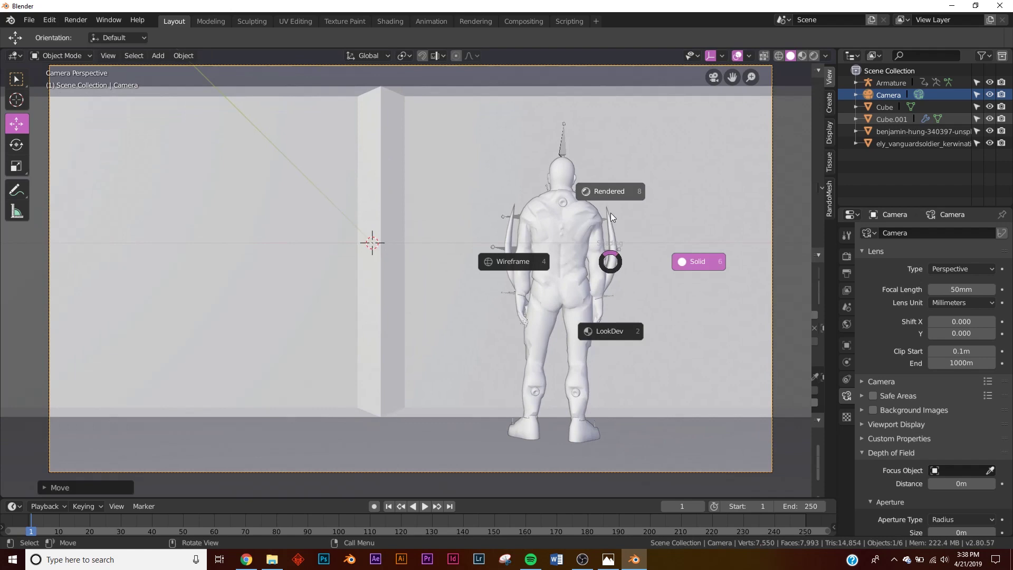
{"action": "left_click", "coordinate": [615, 200]}
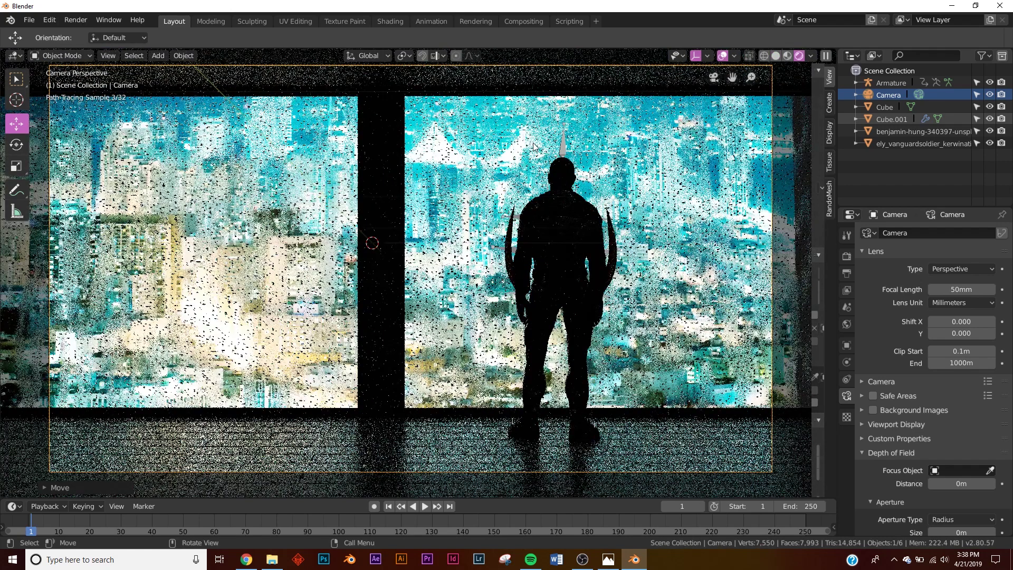
{"action": "key", "text": "z"}
{"action": "left_click", "coordinate": [716, 222]}
Step: Set the Cycles render samples to 500
{"action": "left_click", "coordinate": [846, 256]}
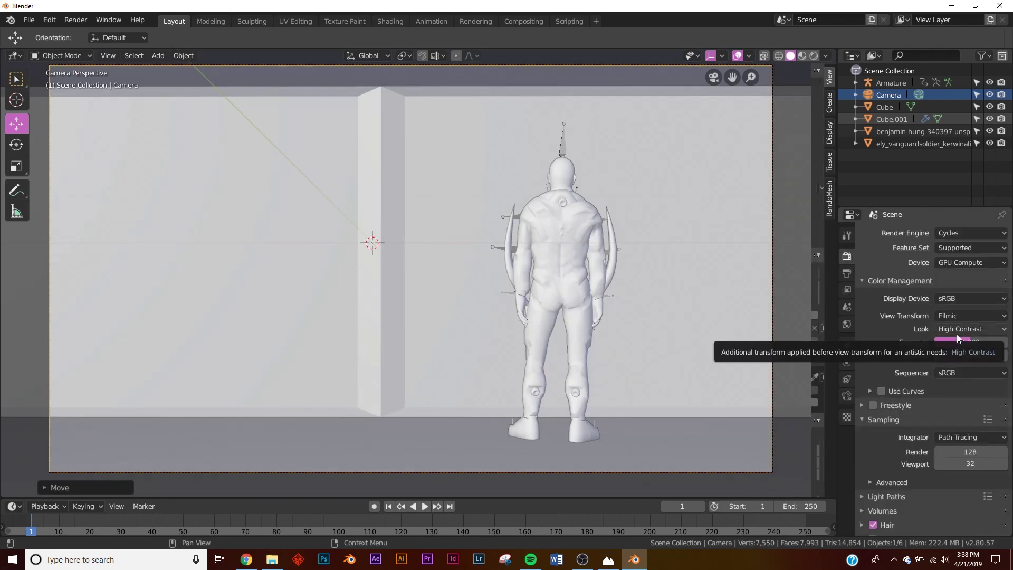
{"action": "left_click", "coordinate": [965, 453]}
{"action": "type", "text": "500"}
{"action": "key", "text": "Return"}
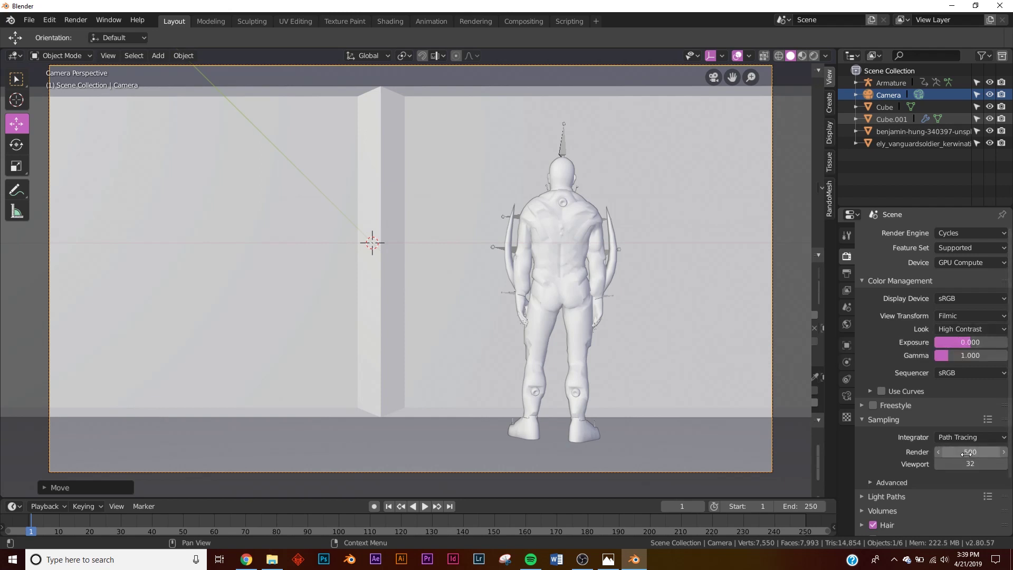
Step: Enable the built-in Denoising option for the view layer
{"action": "left_click", "coordinate": [847, 290]}
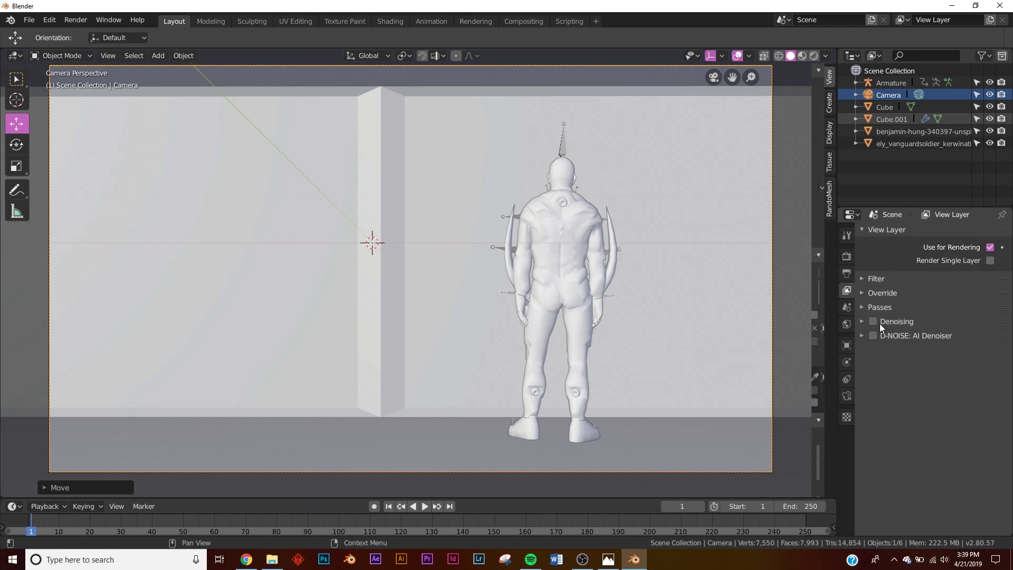
{"action": "left_click", "coordinate": [915, 311]}
{"action": "left_click", "coordinate": [885, 308]}
{"action": "left_click", "coordinate": [890, 321]}
{"action": "left_click", "coordinate": [897, 322]}
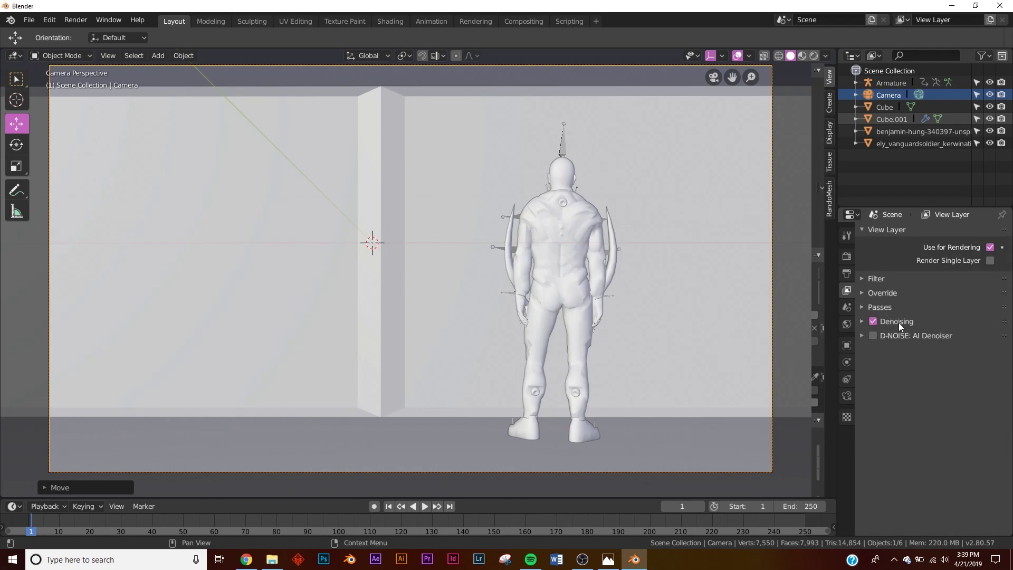
Step: Go back to the render settings and start rendering the still image from the camera
{"action": "left_click", "coordinate": [846, 256]}
{"action": "left_click", "coordinate": [75, 20]}
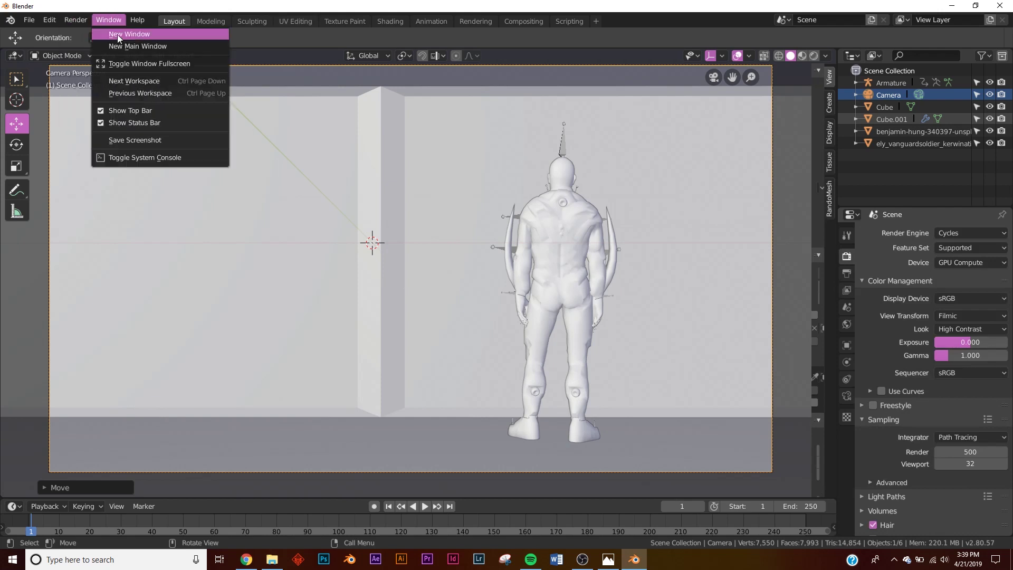
{"action": "left_click", "coordinate": [84, 33]}
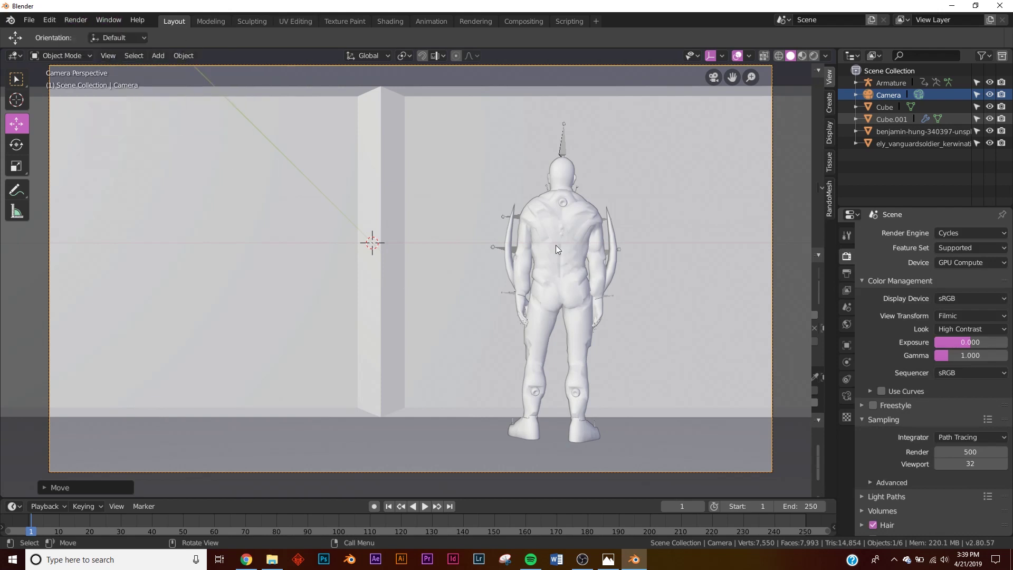